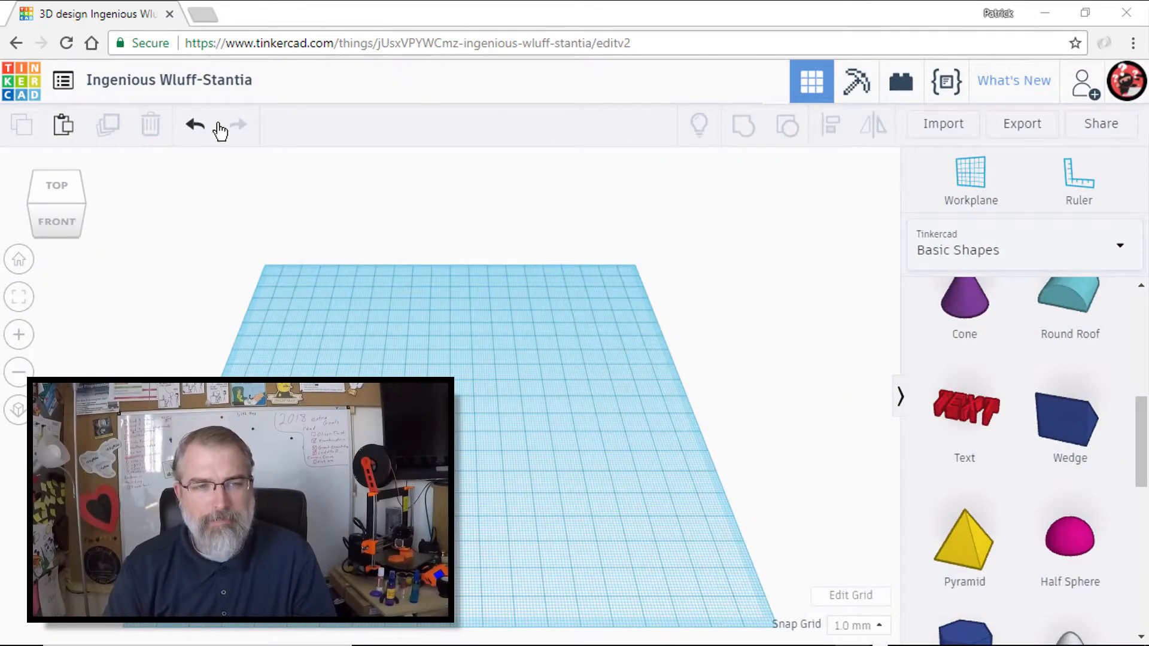
Step: Rename the design polygon-box and place a Polygon from Basic Shapes on the workplane
left_click(228, 90)
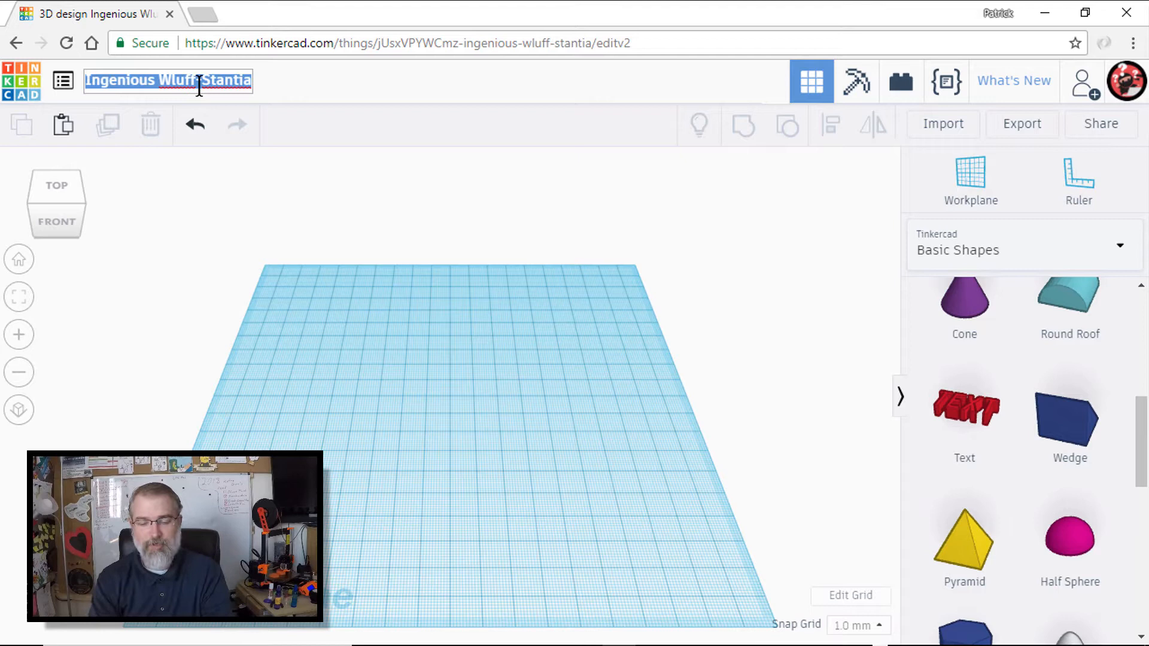
type("polygon-box")
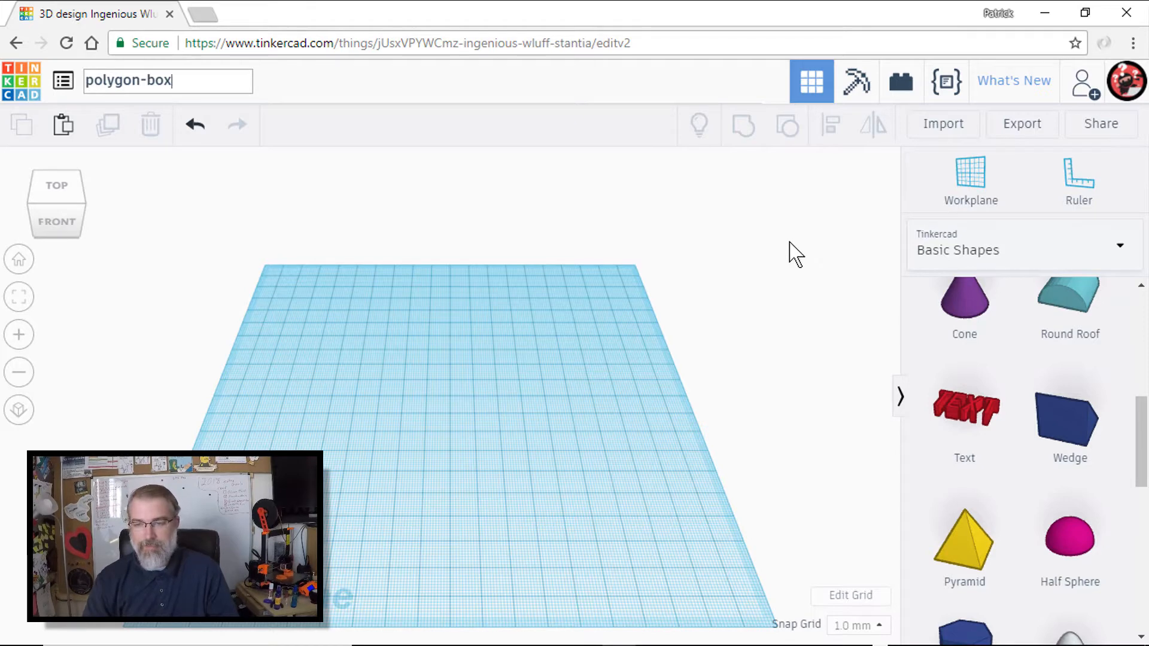
scroll(994, 408, "down", 2)
scroll(995, 408, "up", 5)
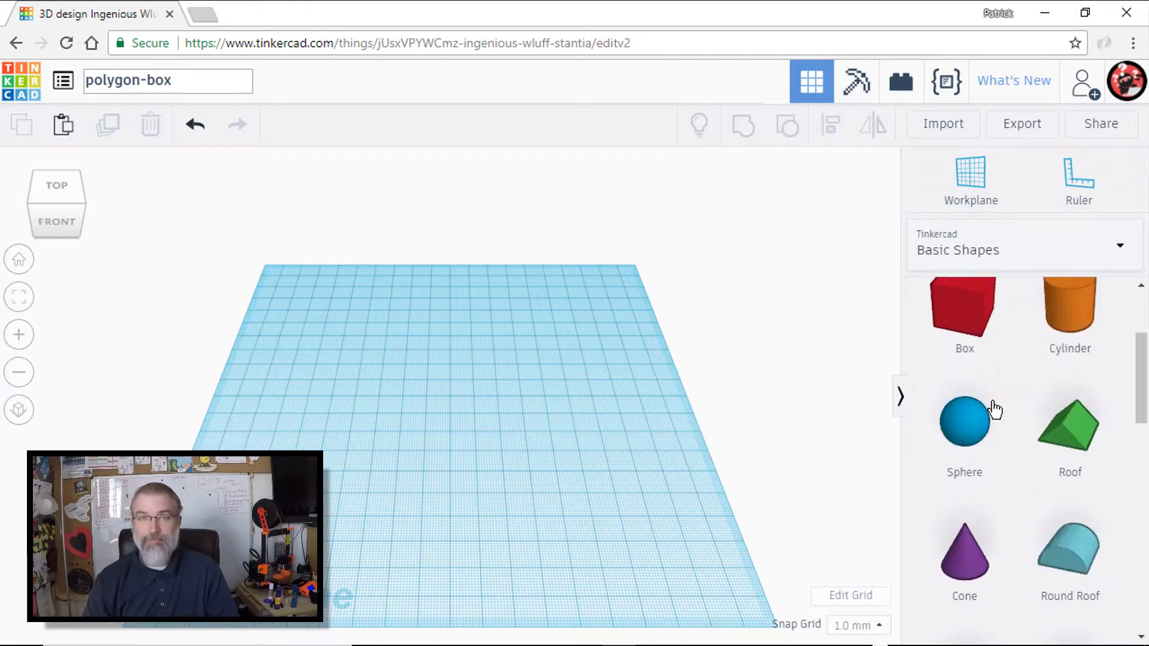
scroll(995, 408, "down", 3)
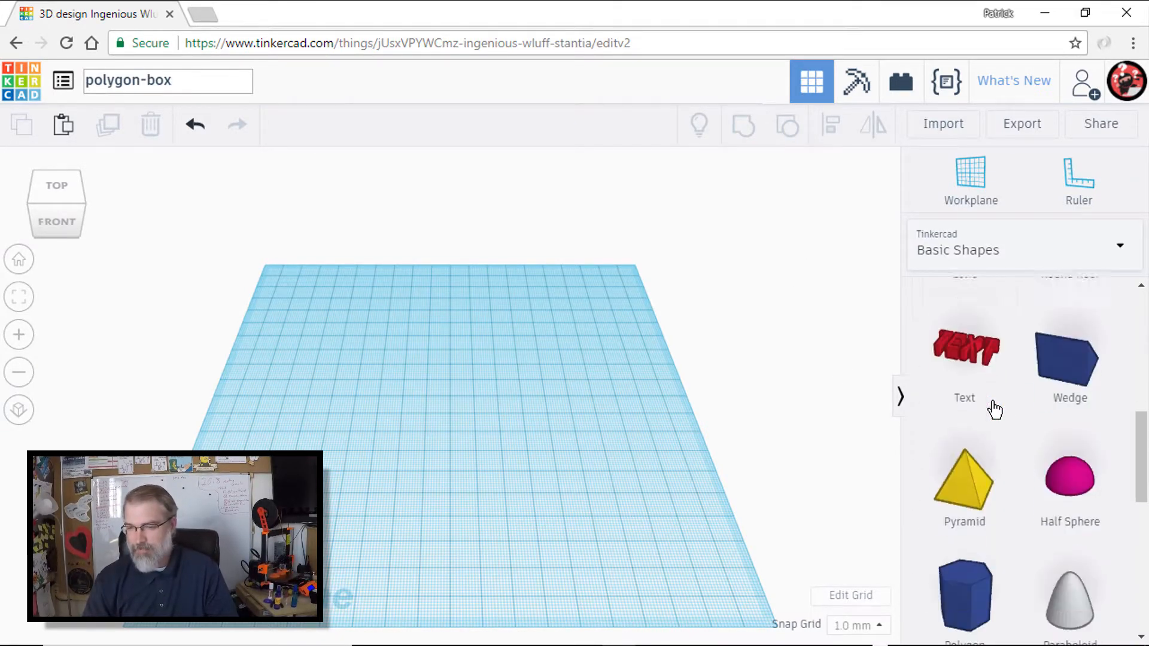
scroll(979, 395, "down", 3)
scroll(975, 383, "down", 1)
left_click(975, 383)
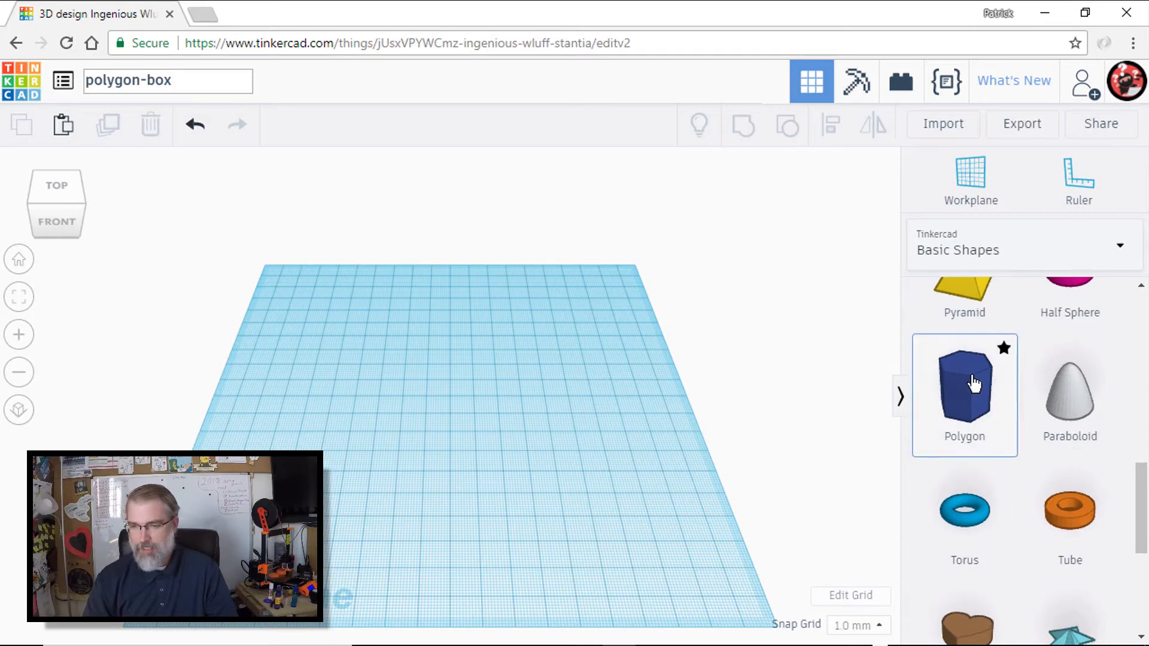
left_click(400, 388)
mouse_move(419, 404)
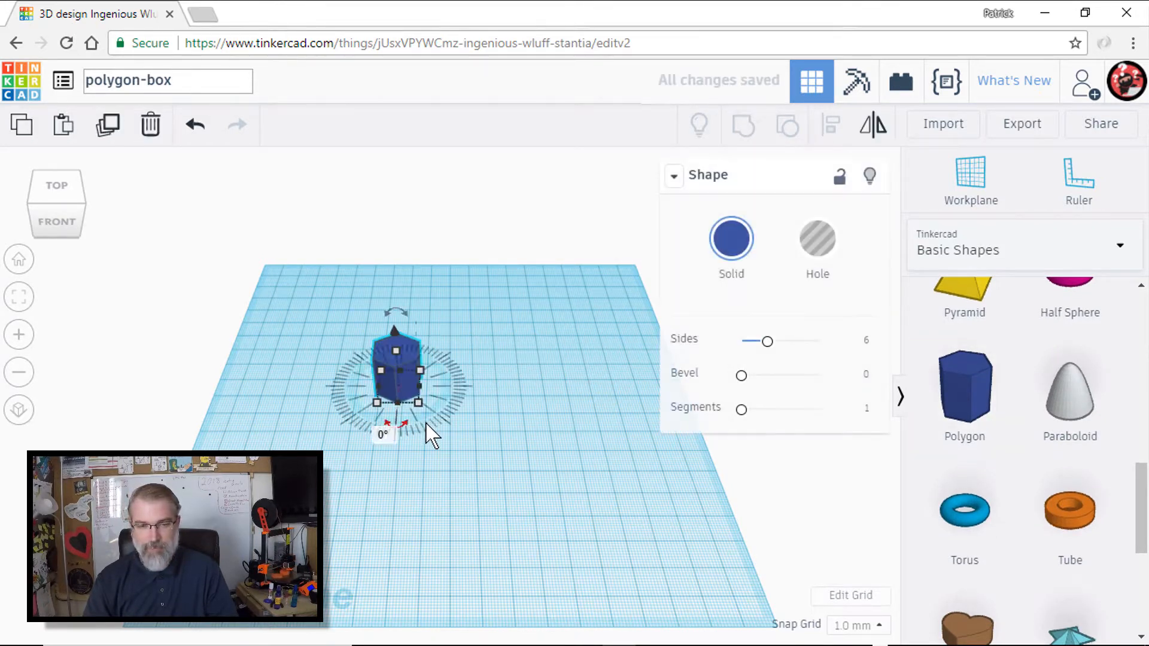
left_click_drag(419, 404, 439, 418)
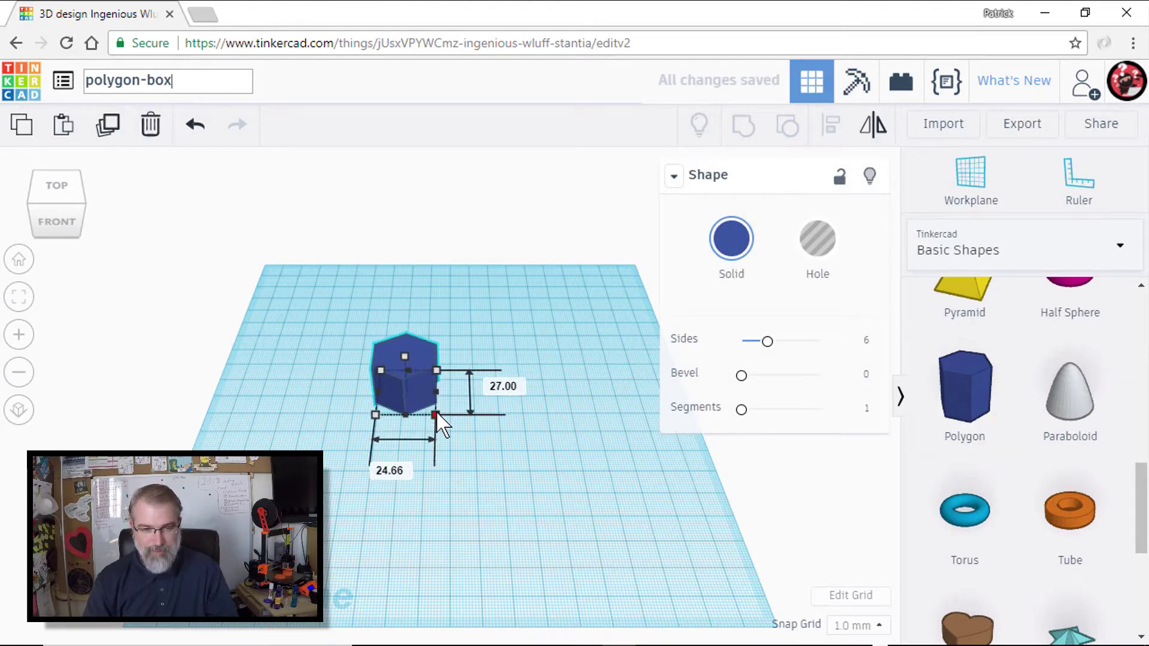
Step: Size the polygon to 70 × 70 mm and reduce its Sides slider to 5
left_click(505, 389)
type("70")
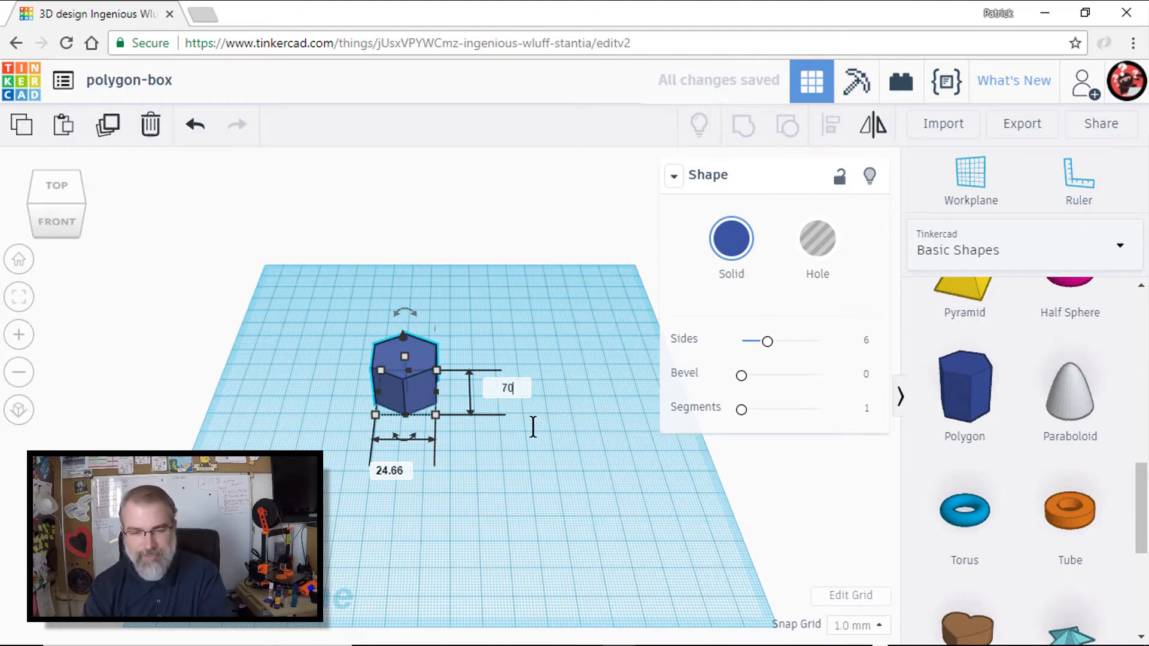
key("Tab")
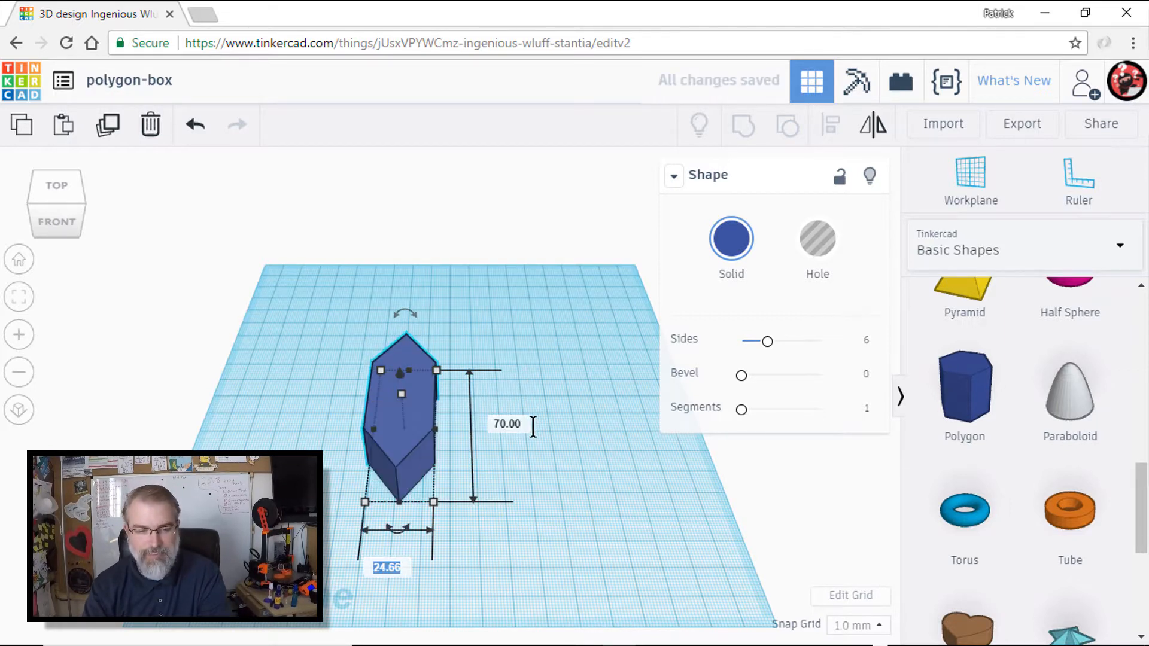
type("70")
key("Tab")
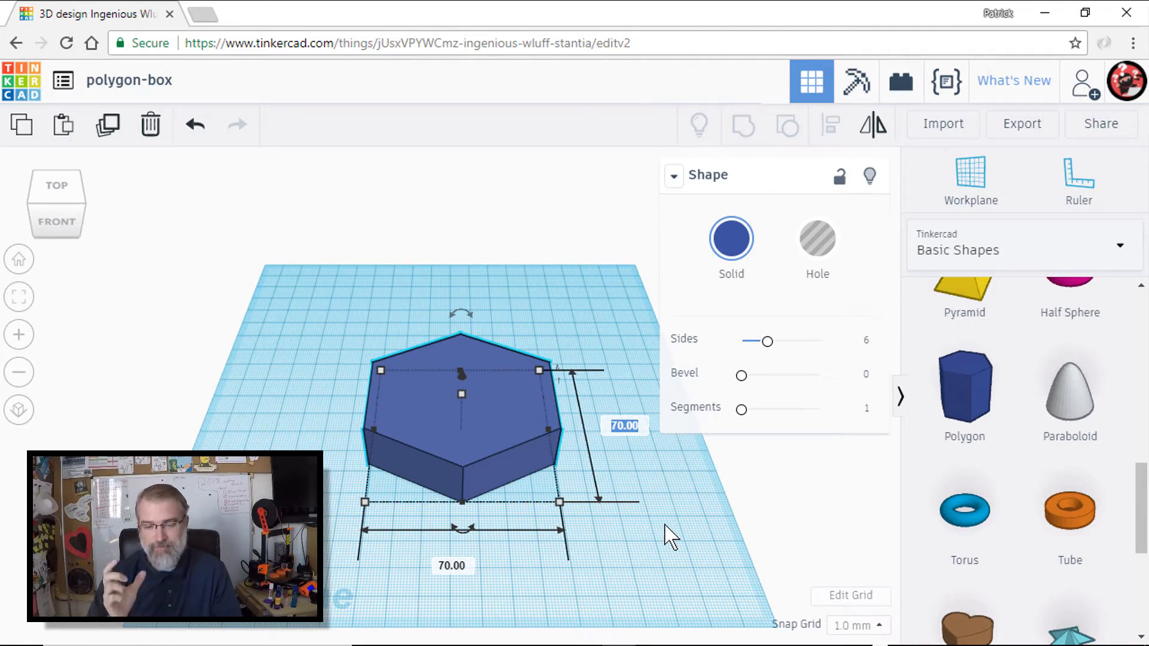
key("Return")
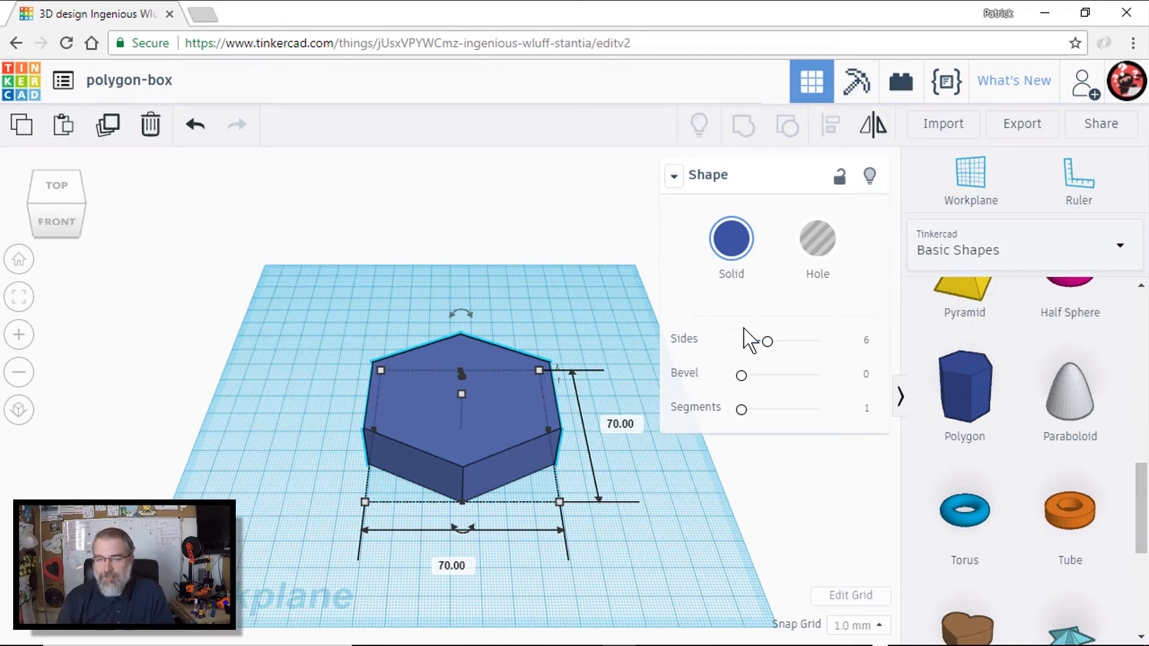
mouse_move(769, 343)
left_mouse_down()
mouse_move(787, 376)
mouse_move(808, 375)
mouse_move(742, 376)
left_mouse_up()
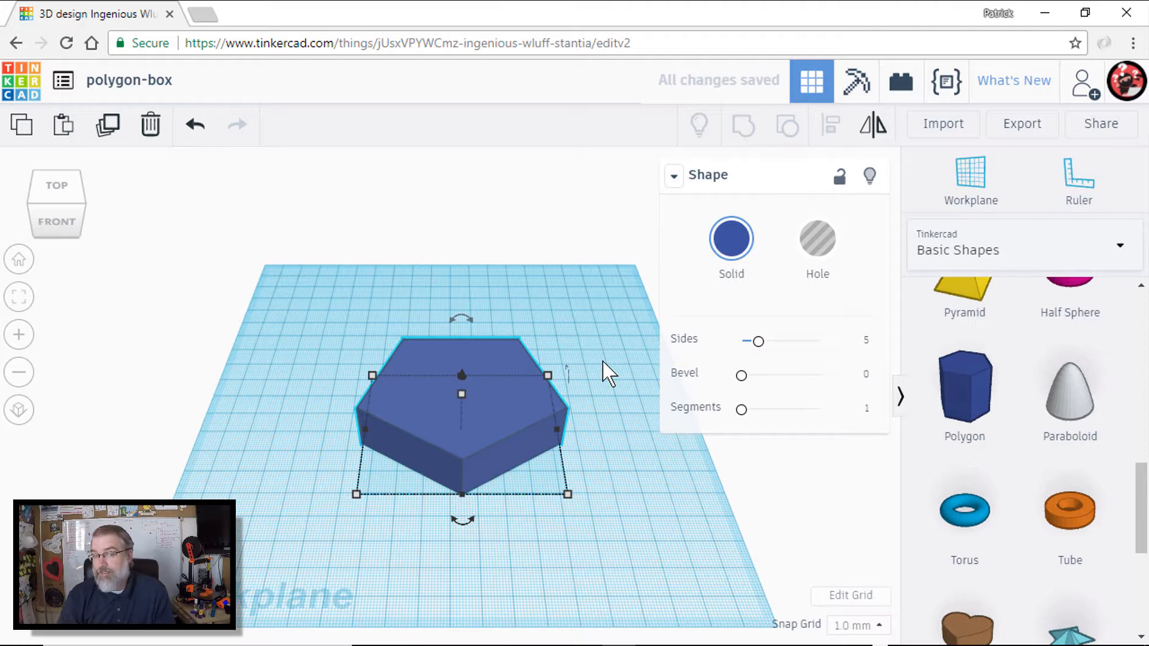
Step: From a front orthographic view, raise the pentagon prism's height from 20 to 30 mm
left_click(629, 286)
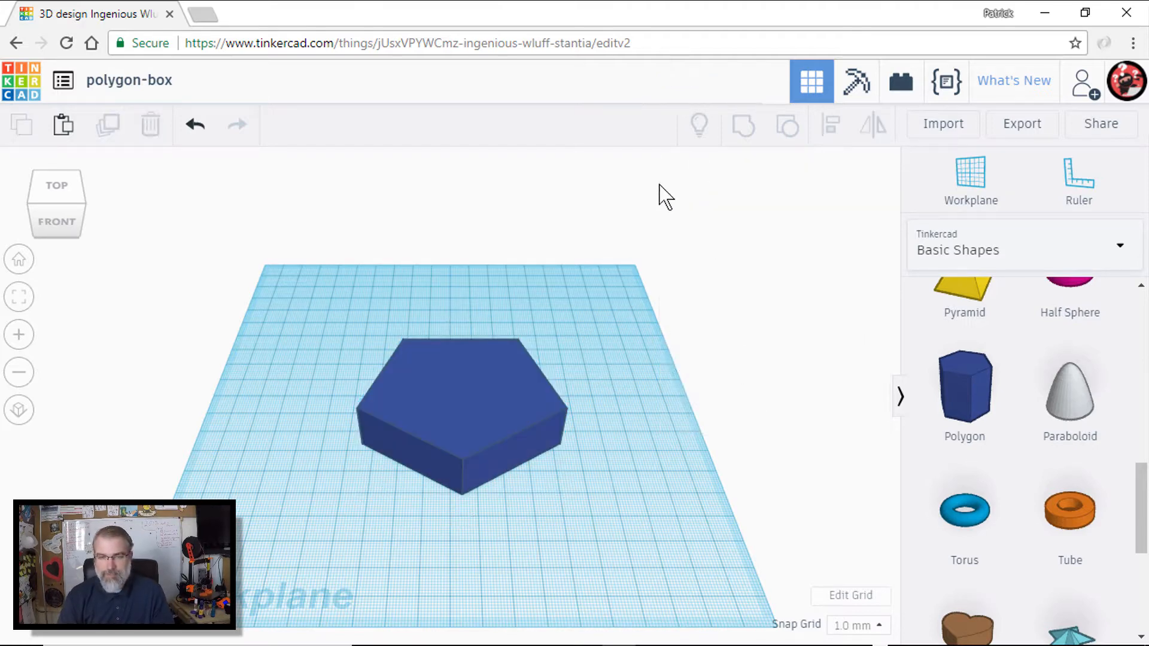
left_click(57, 221)
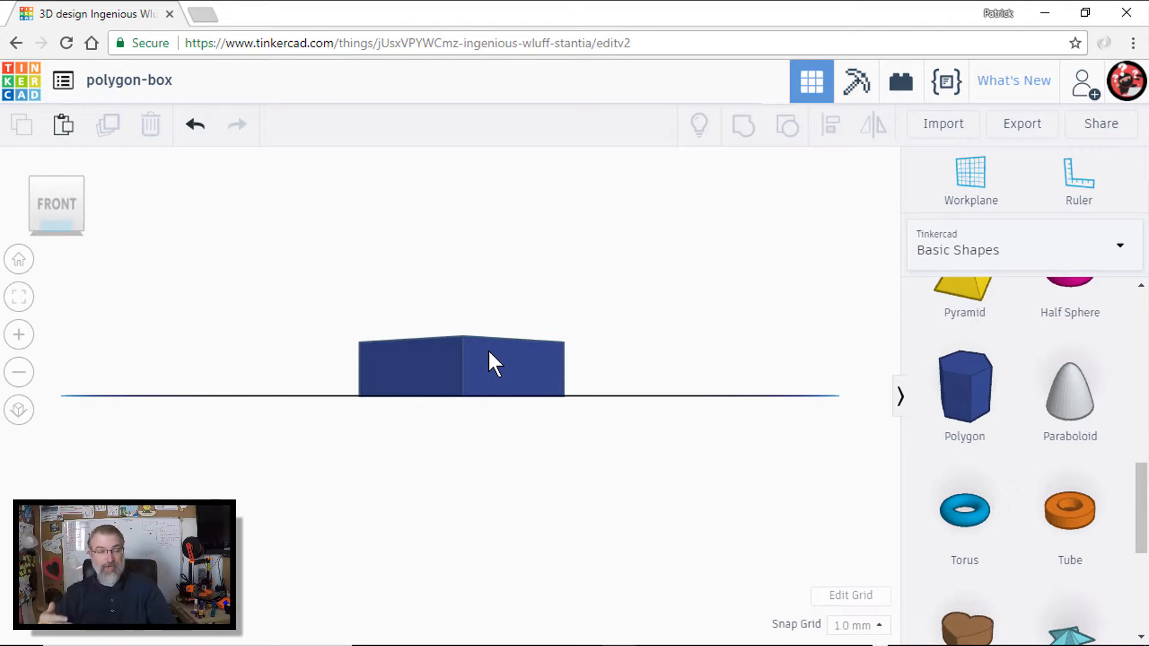
left_click(18, 412)
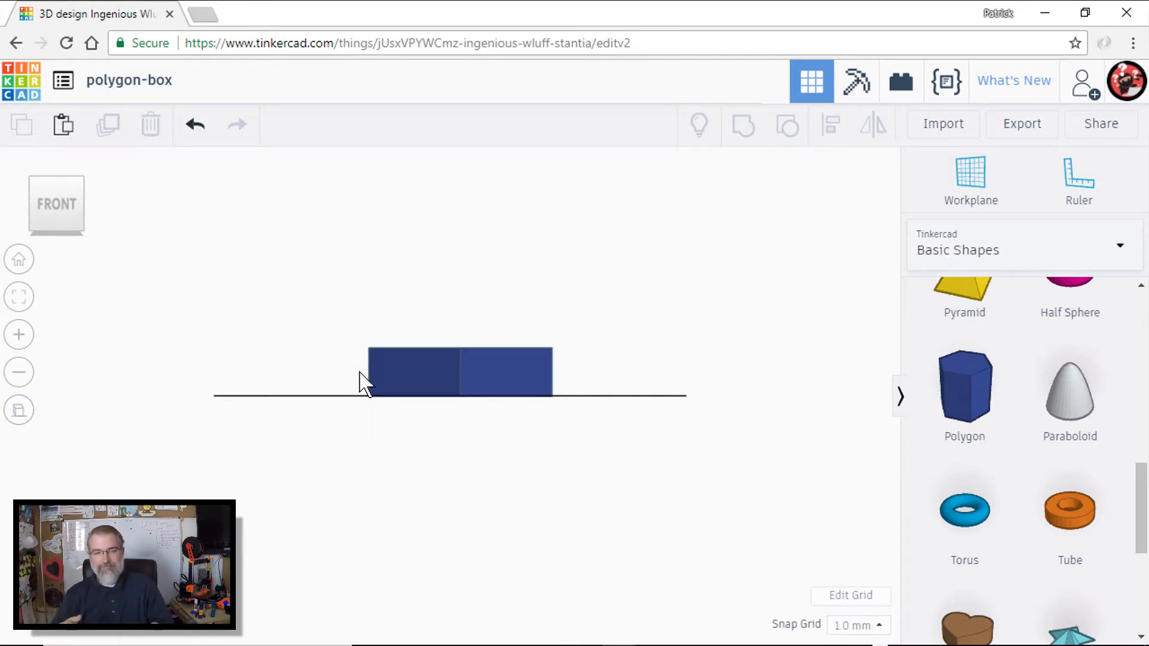
left_click(395, 370)
mouse_move(461, 349)
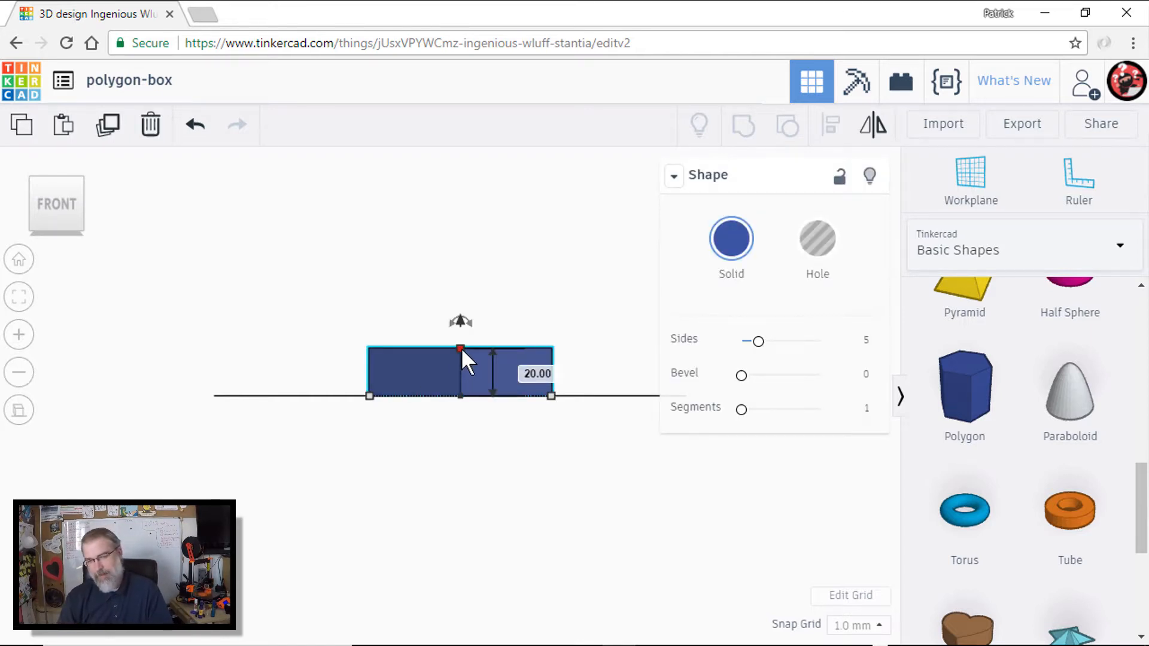
left_click_drag(461, 347, 463, 324)
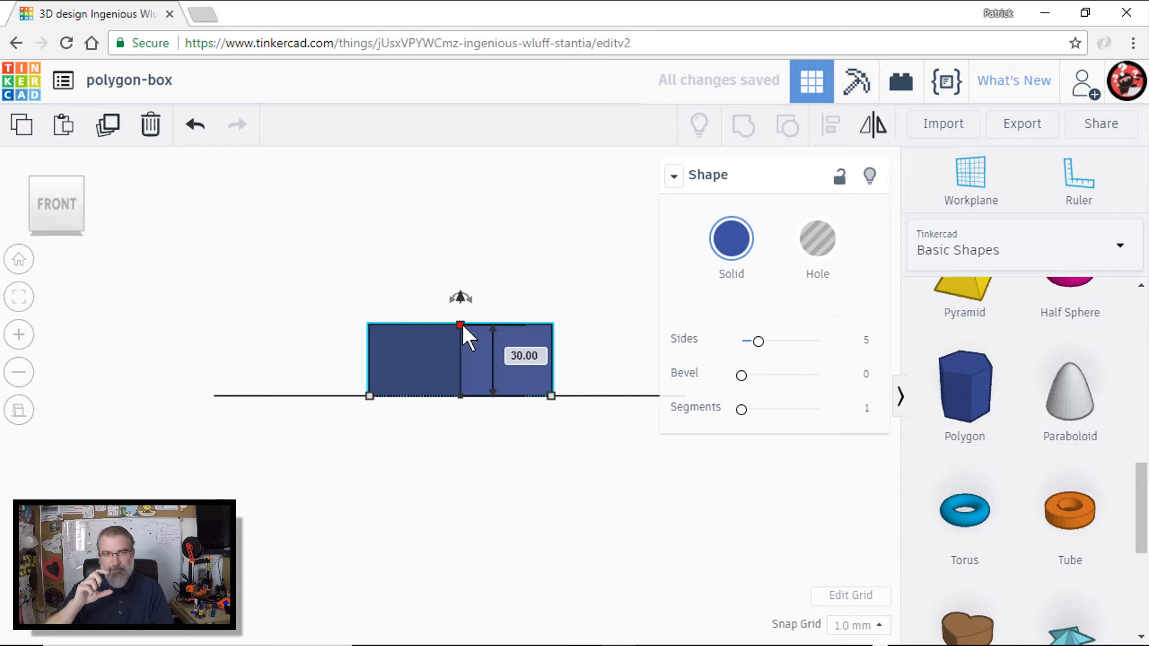
left_click(336, 310)
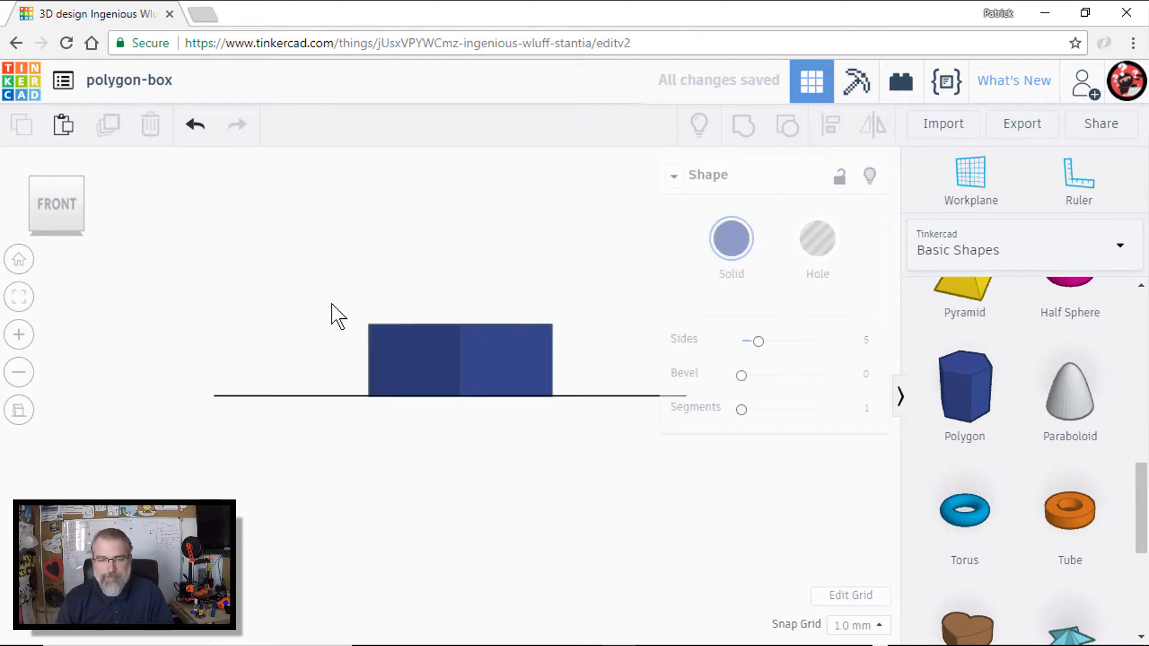
mouse_move(56, 205)
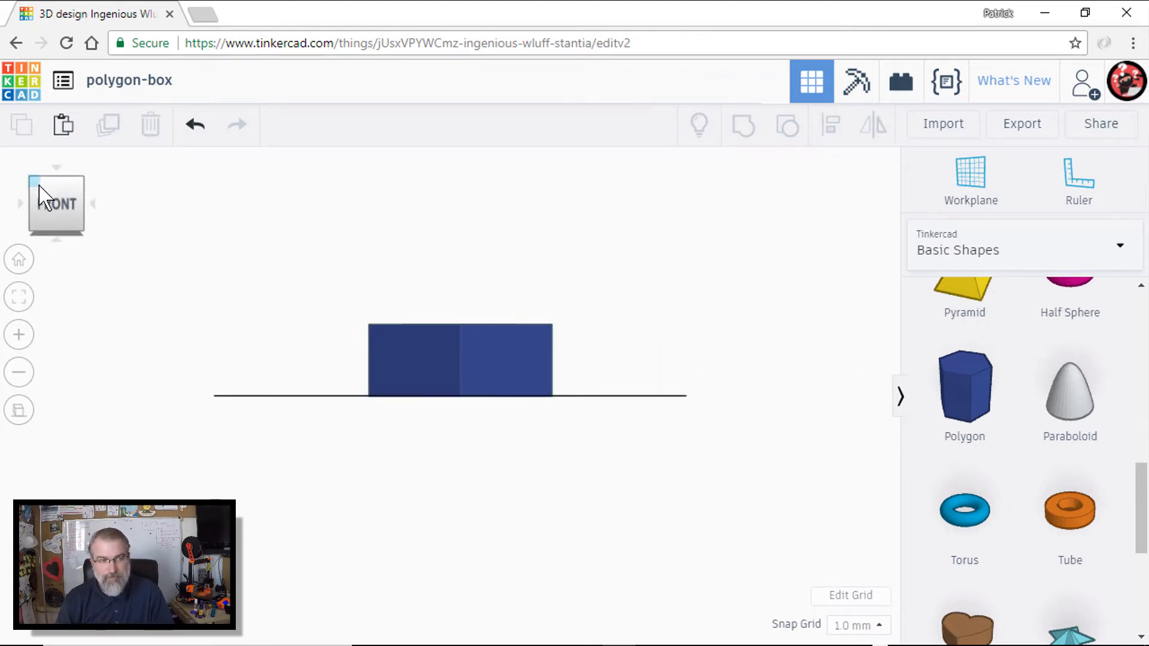
left_click(18, 261)
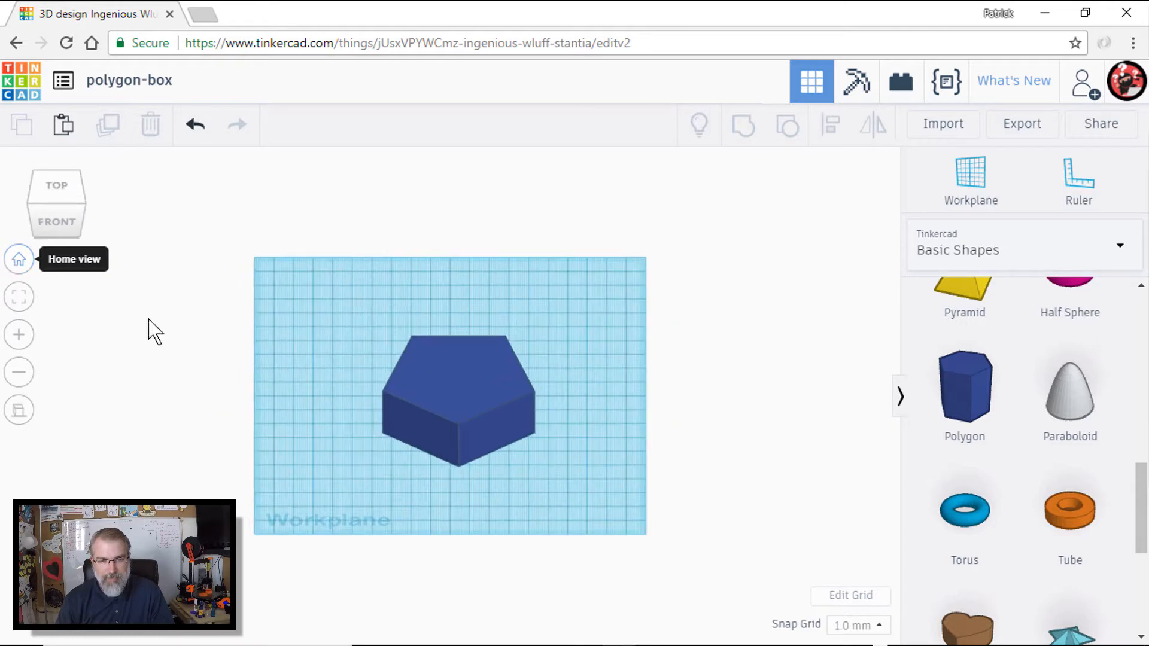
left_click(491, 391)
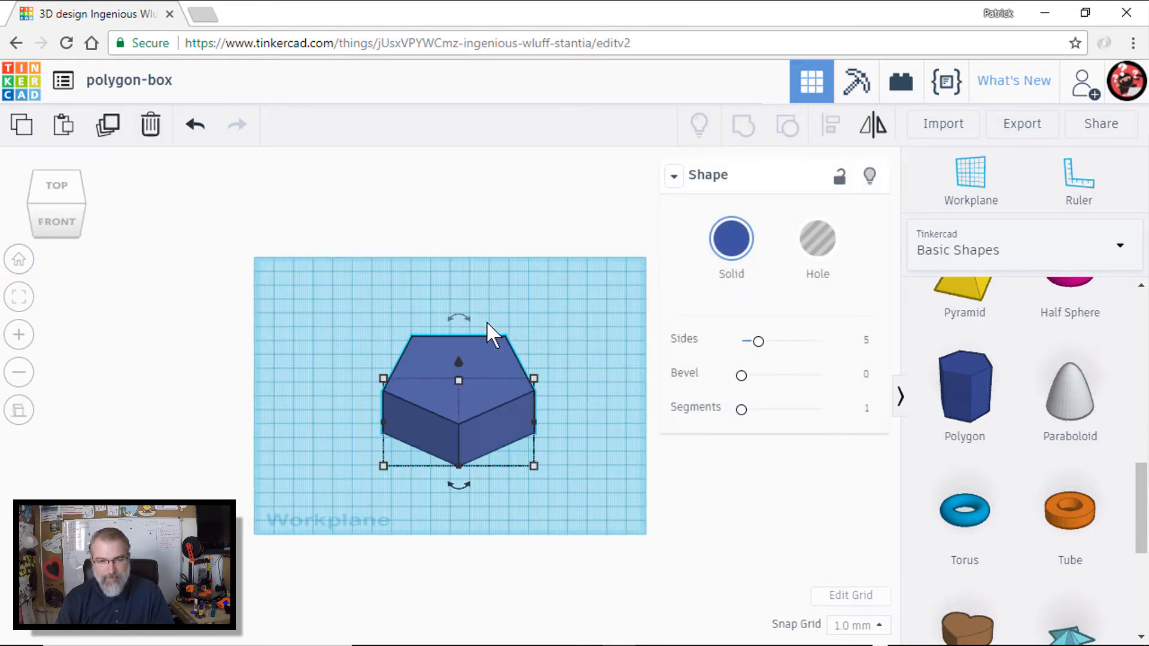
mouse_move(459, 319)
left_mouse_down()
mouse_move(529, 353)
mouse_move(469, 321)
left_mouse_up()
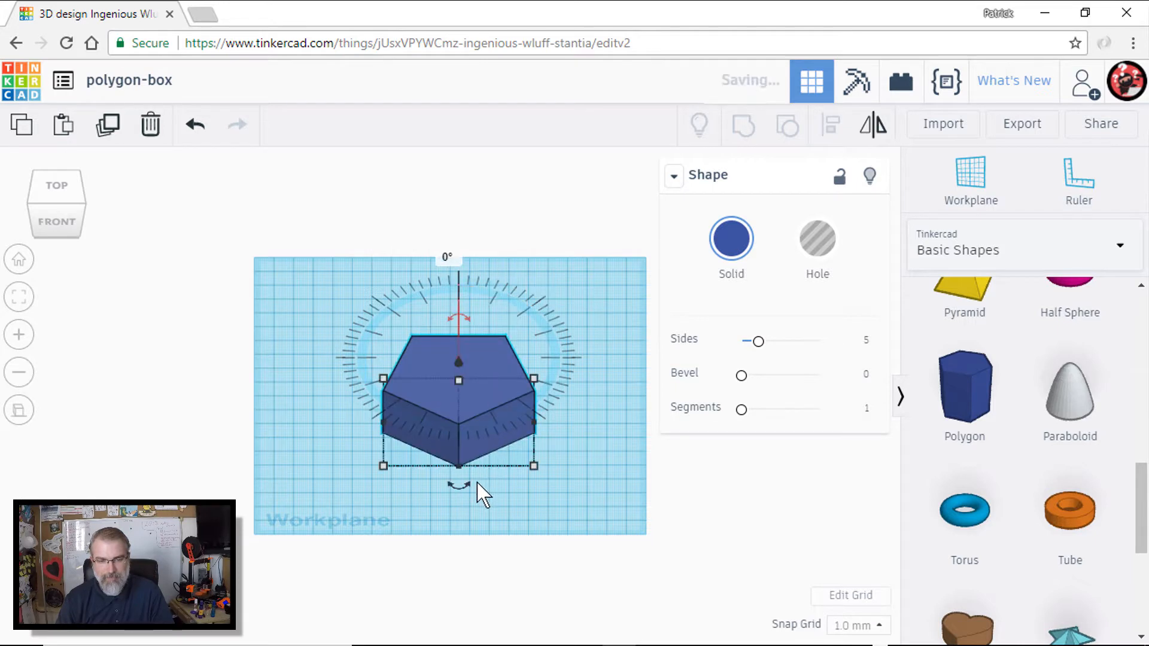
mouse_move(459, 485)
left_mouse_down()
mouse_move(346, 409)
mouse_move(360, 377)
mouse_move(464, 500)
left_mouse_up()
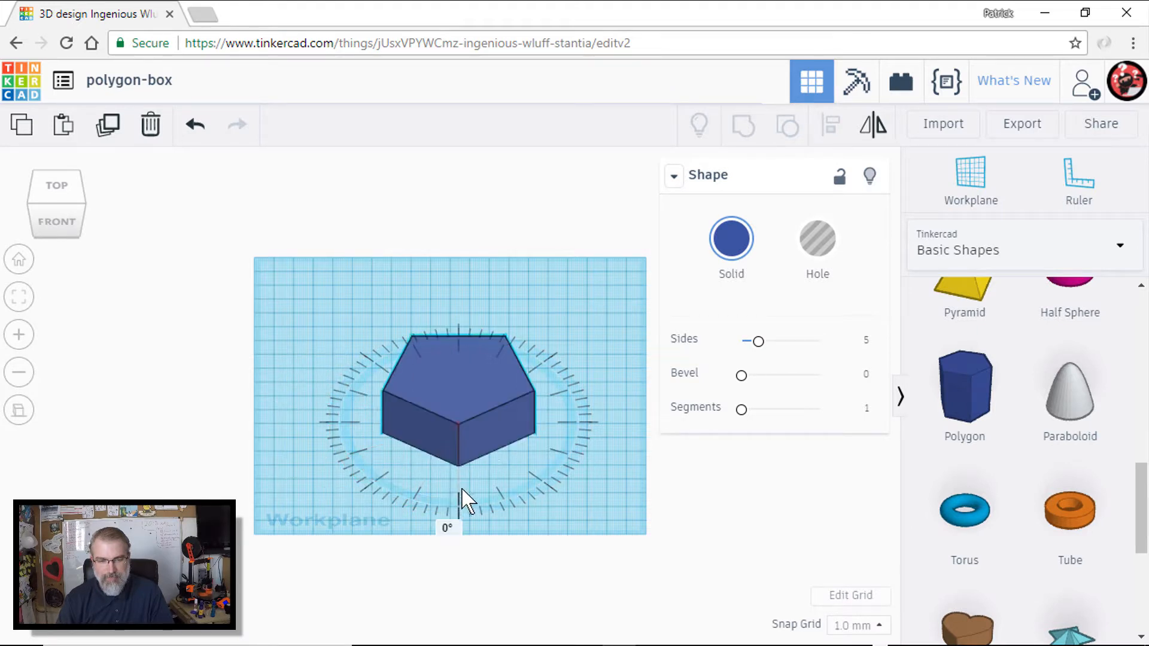
left_click(577, 457)
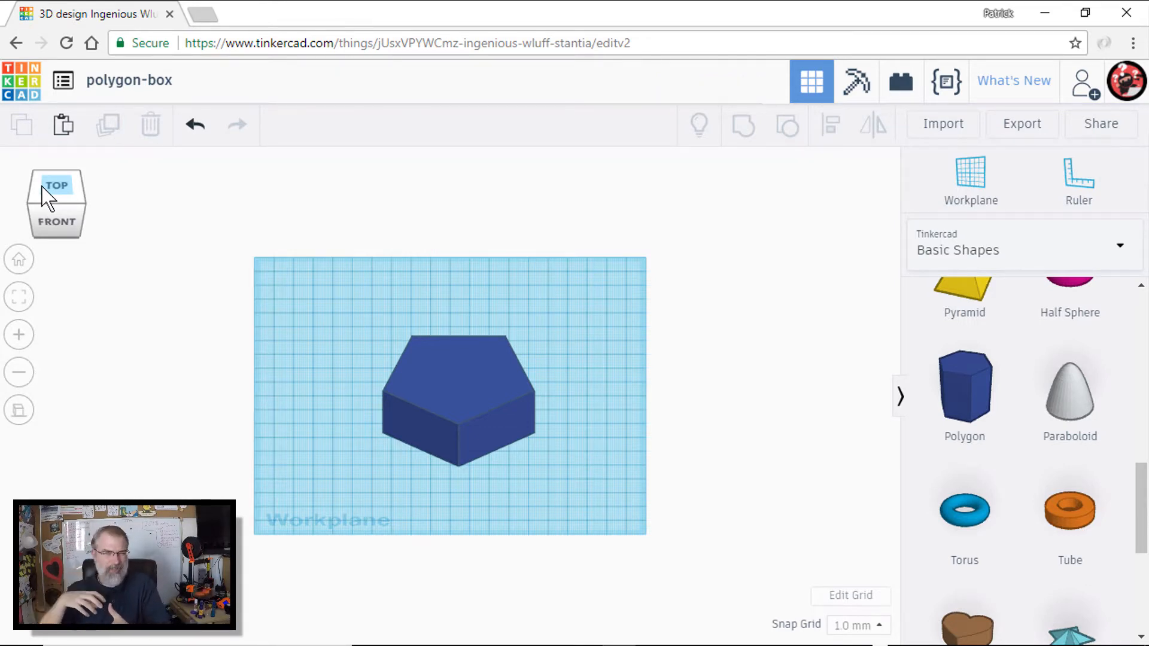
Step: Duplicate the pentagon with Ctrl+D and lift the copy 3 mm above the workplane
left_click(469, 398)
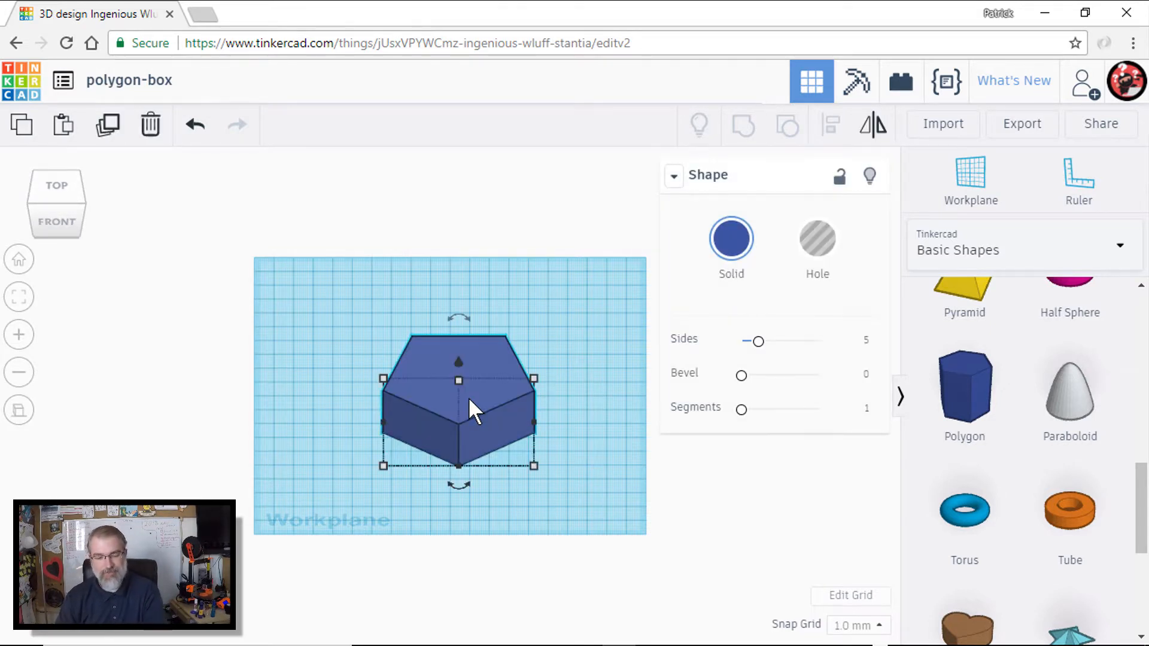
key("ctrl+d")
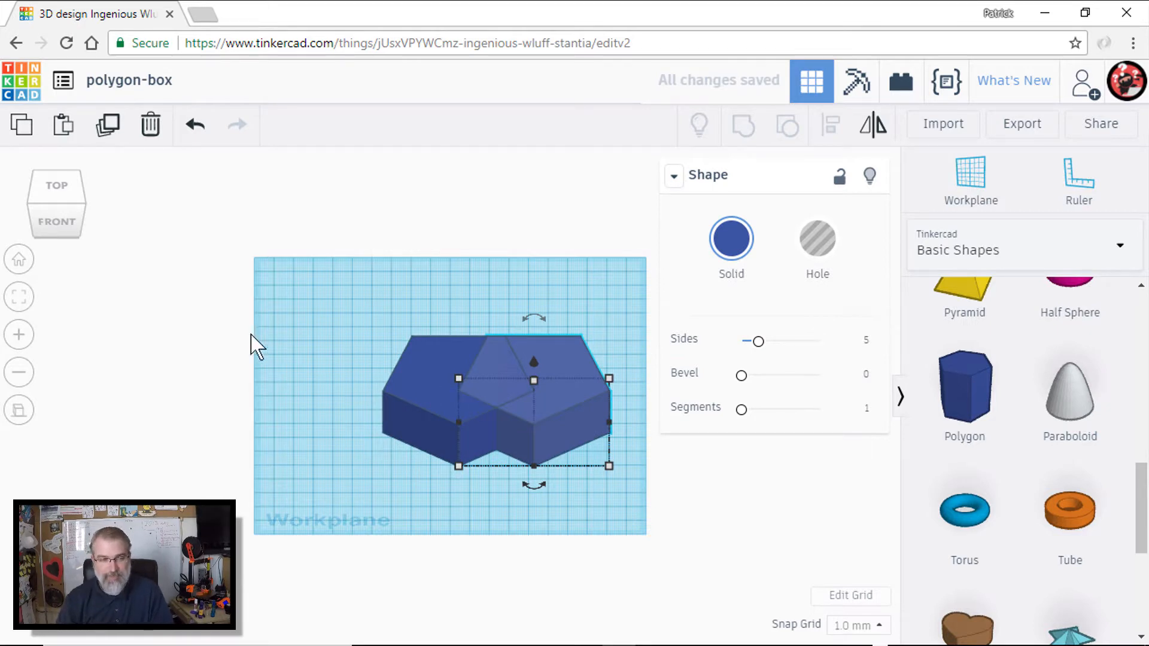
left_click(58, 221)
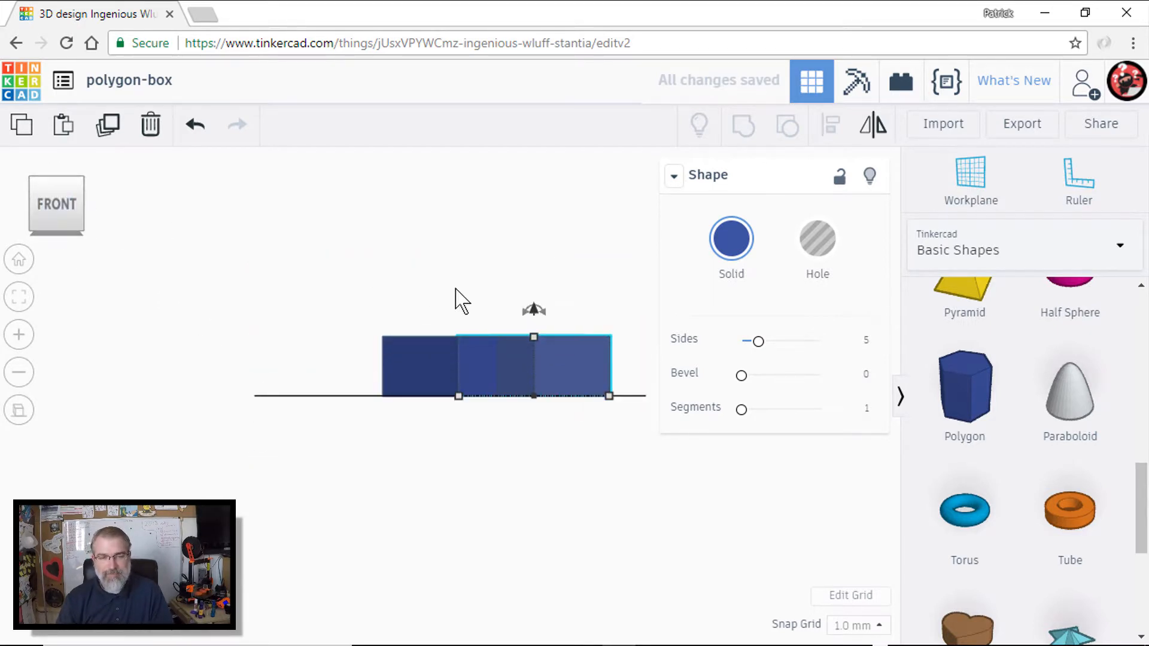
scroll(486, 290, "up", 3)
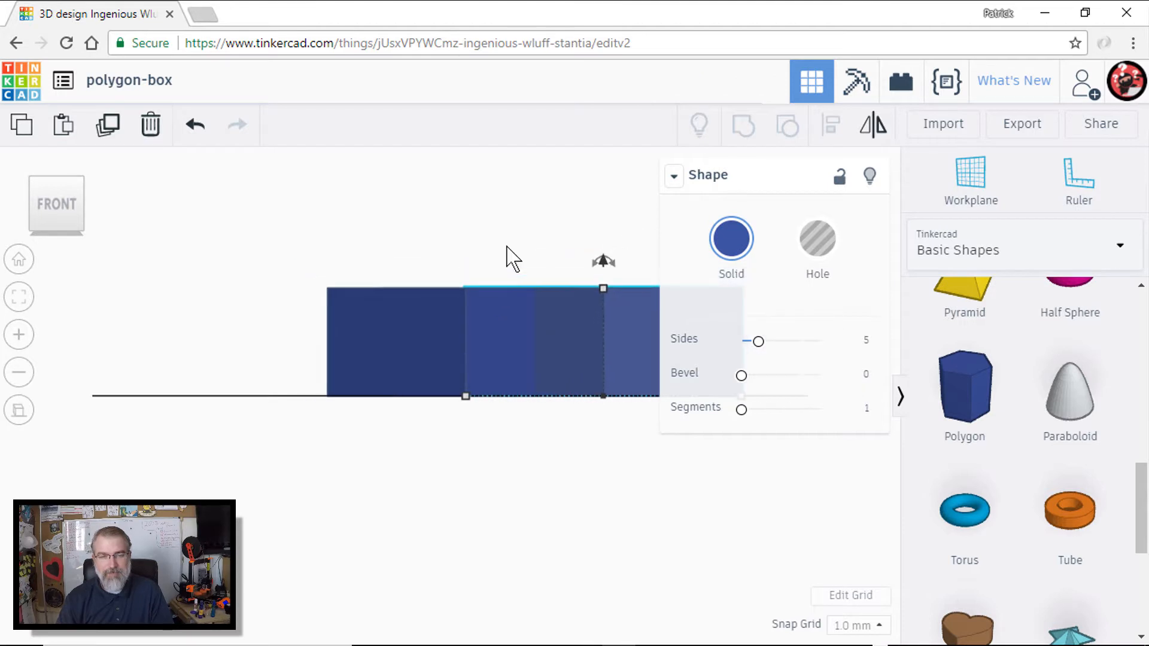
left_click(476, 260)
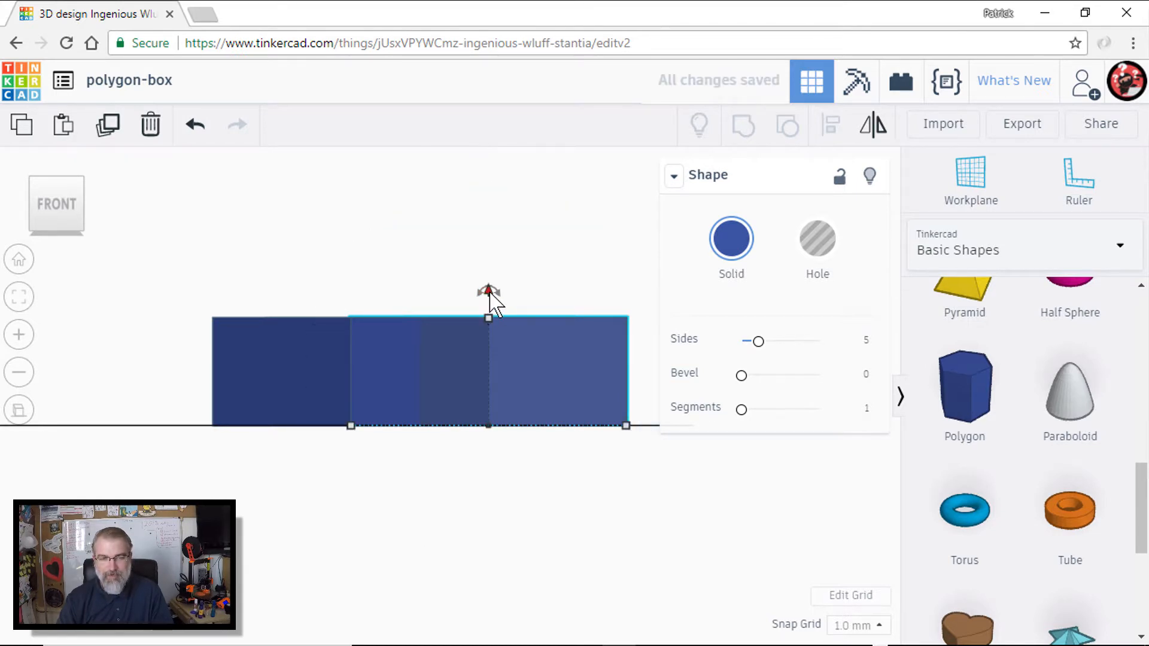
left_click_drag(496, 302, 496, 296)
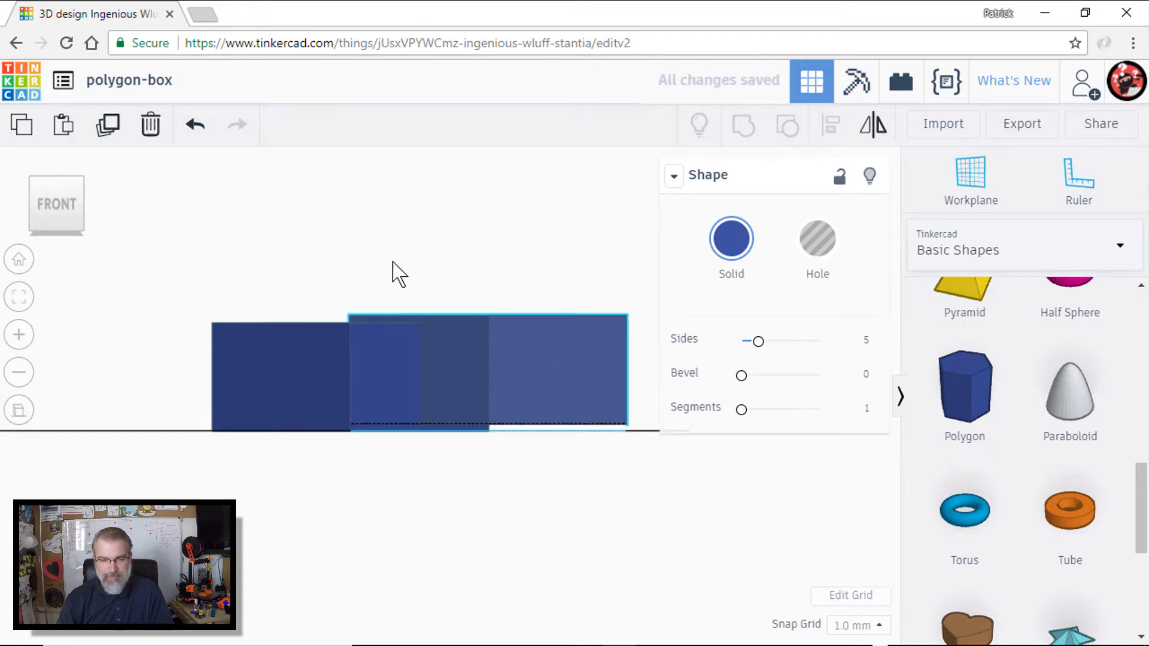
scroll(306, 252, "down", 1)
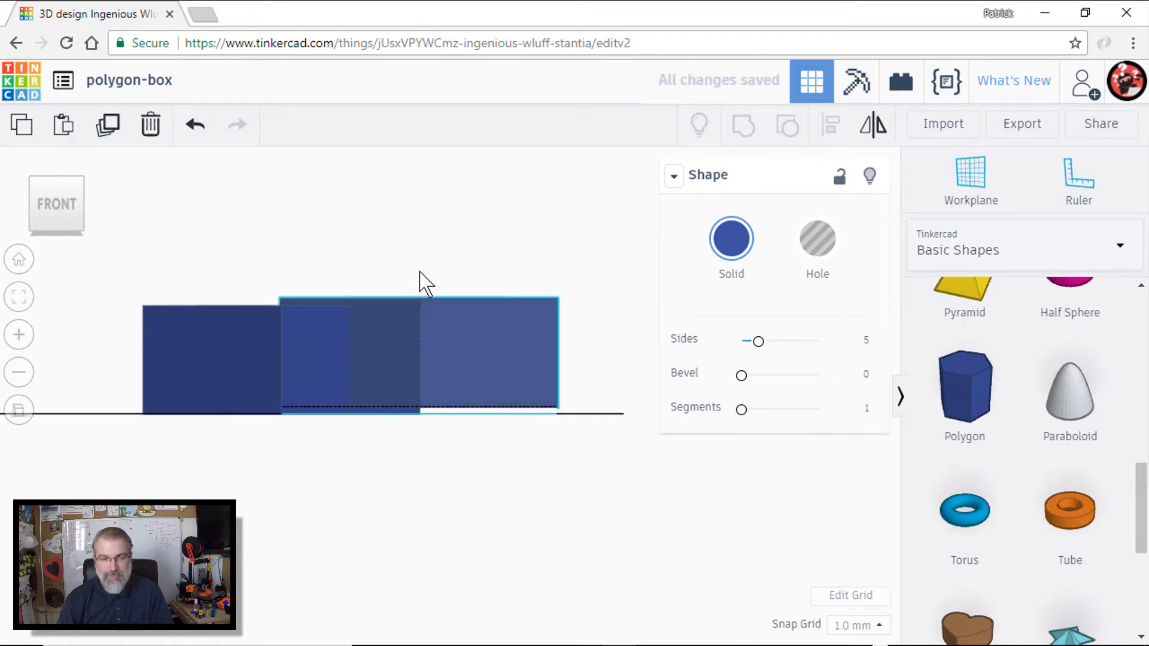
left_click_drag(425, 284, 426, 278)
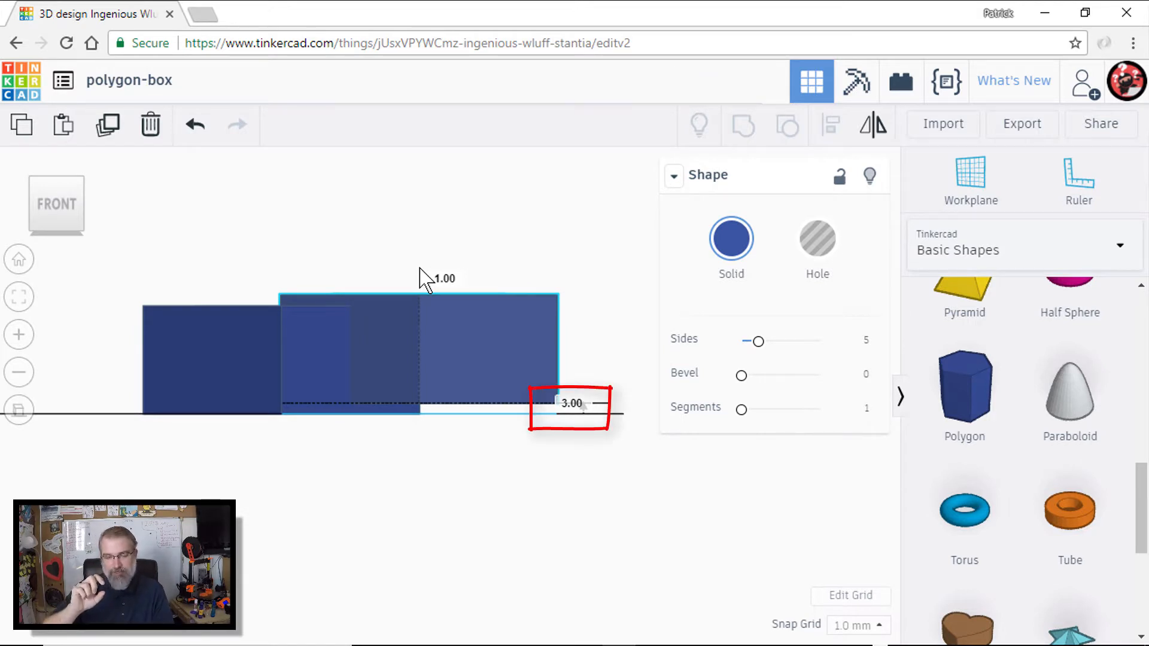
left_click_drag(426, 278, 426, 280)
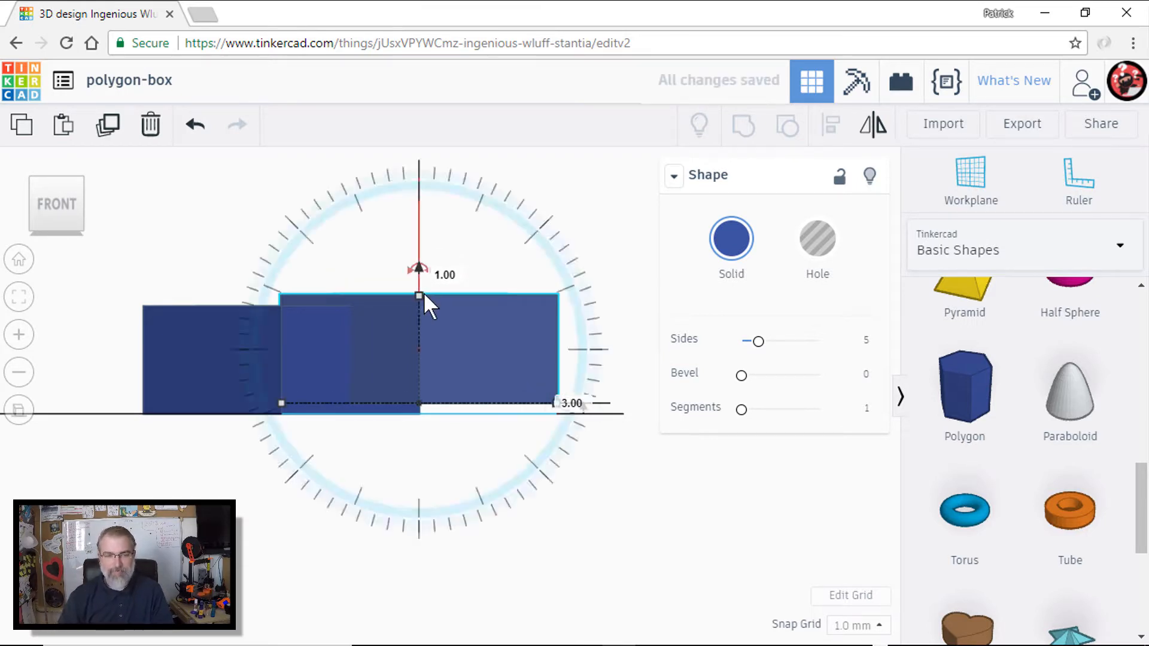
Step: Reduce the raised copy's height to 27 mm so both tops line up
left_click(423, 296)
left_click(420, 296)
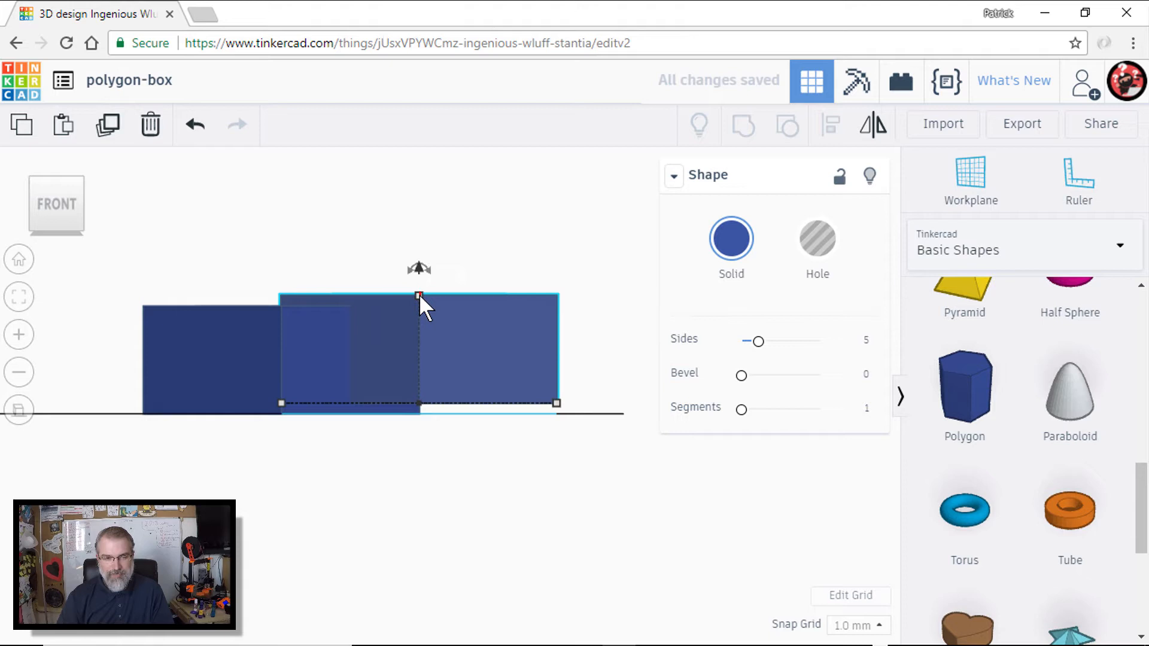
left_click(434, 314)
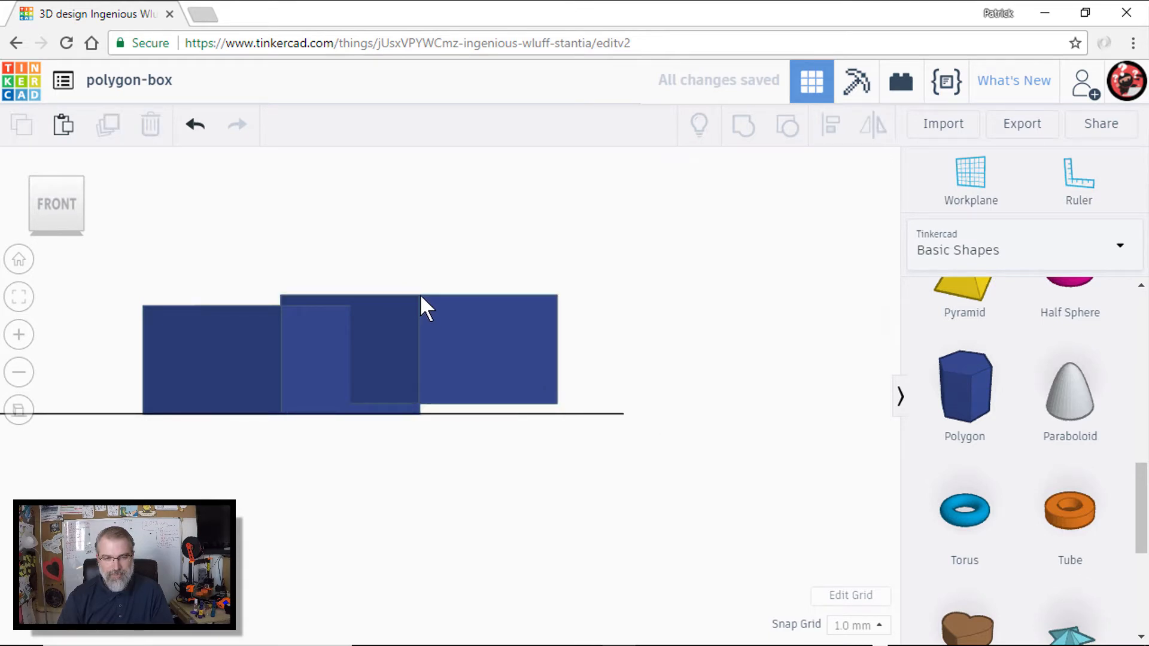
left_click(425, 319)
left_click(418, 294)
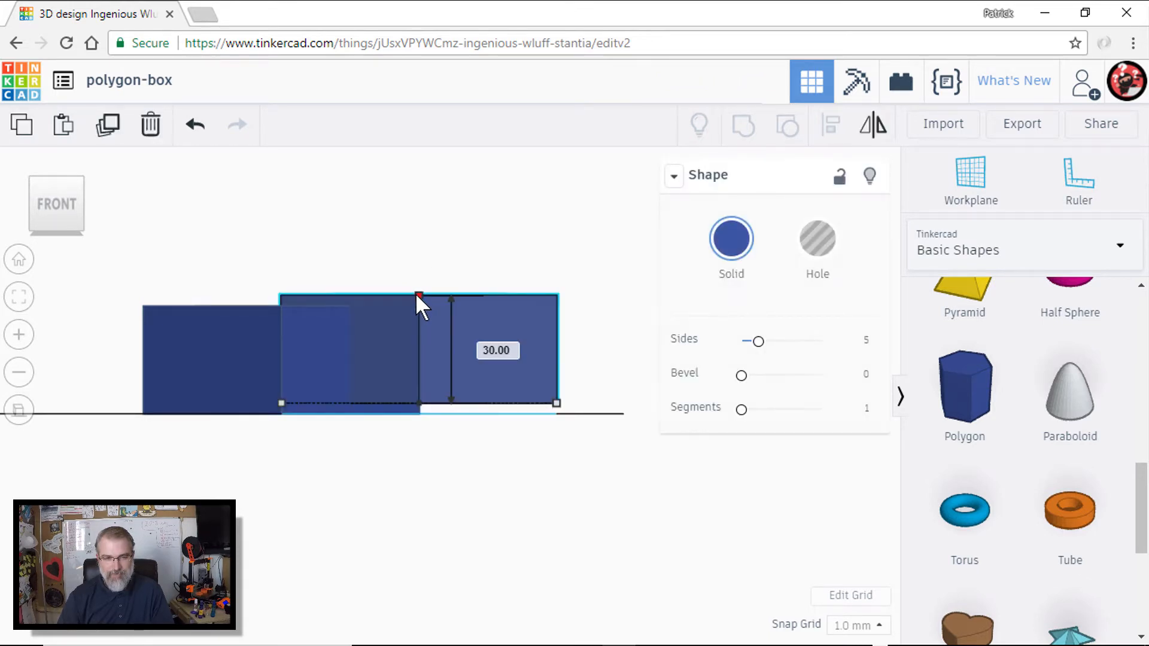
left_click_drag(420, 298, 419, 309)
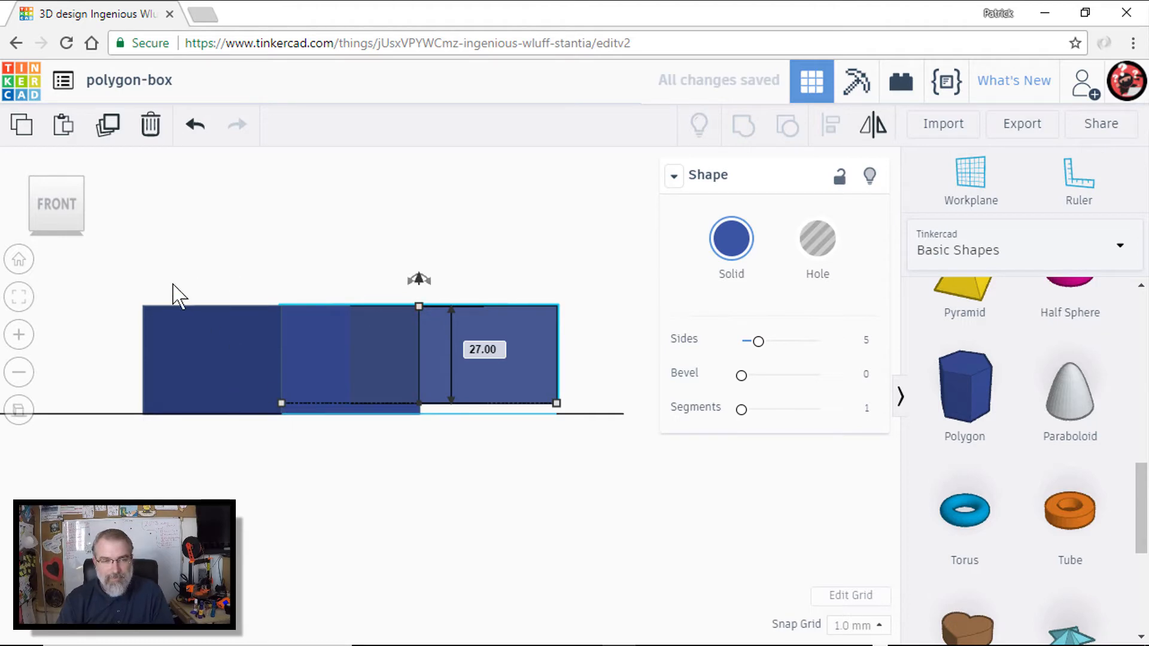
Step: Inspect the raised pentagon's dimensions in 3D, leaving its width unchanged, and switch to top view
left_click(40, 193)
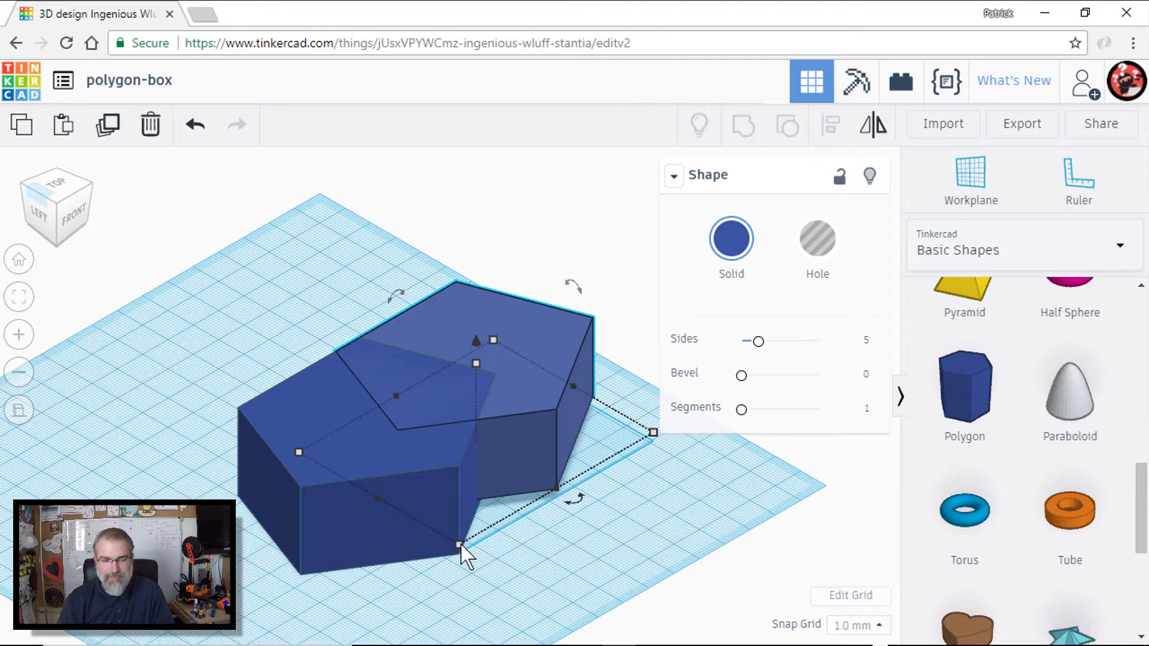
left_click(593, 489)
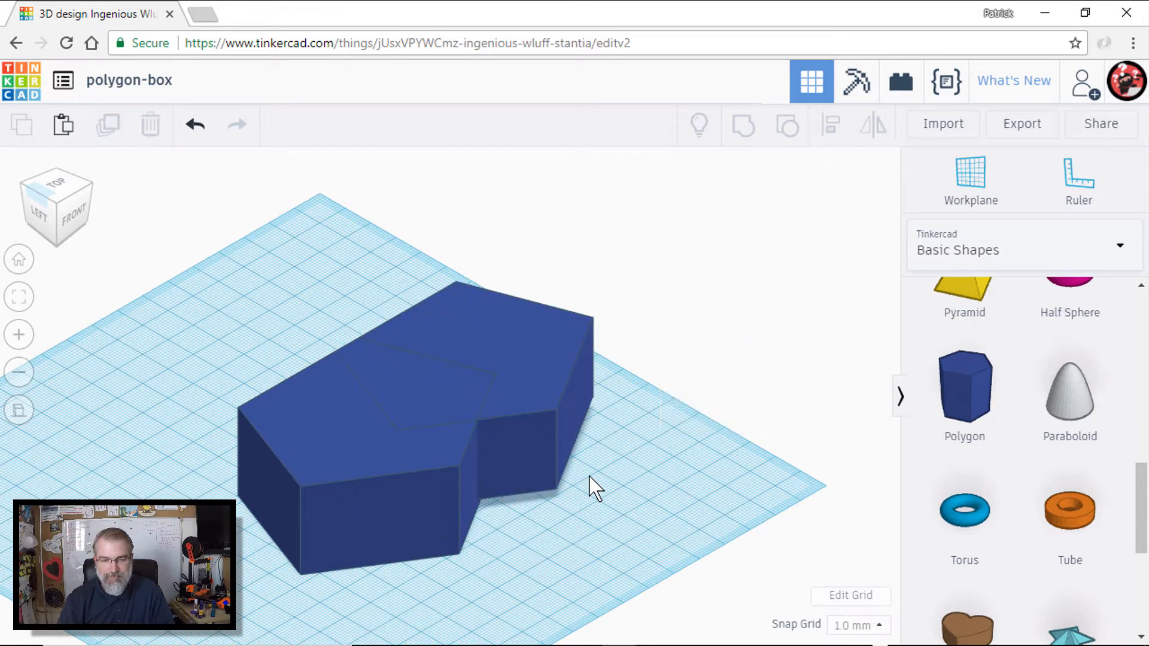
left_click(573, 447)
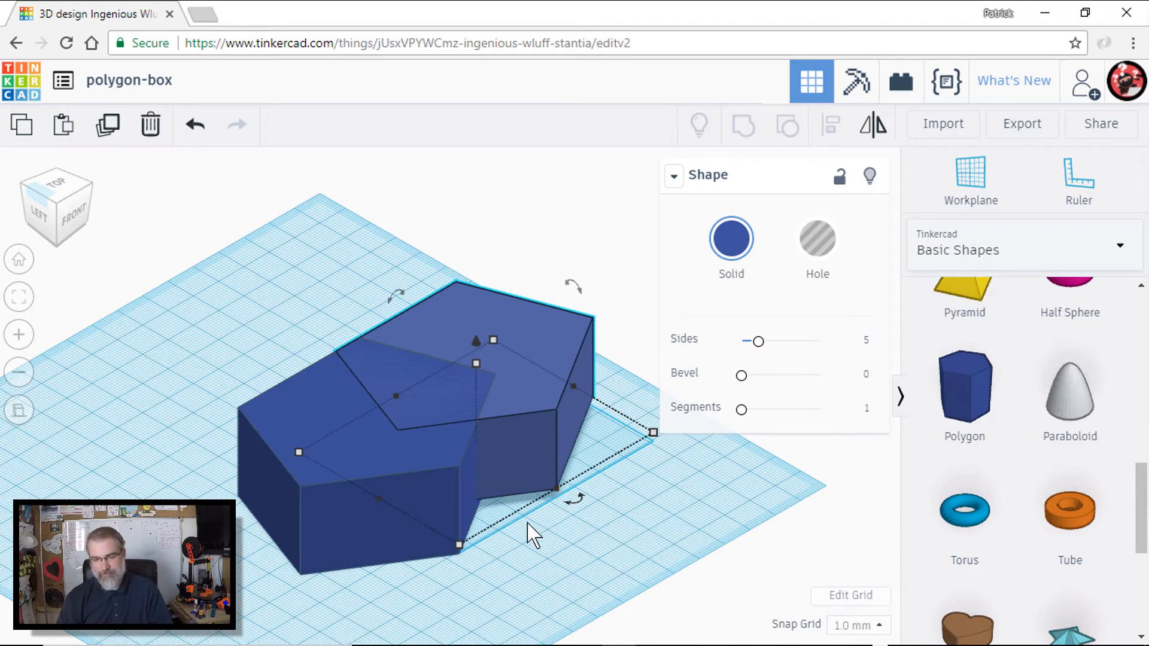
left_click(508, 532)
left_click(575, 419)
mouse_move(653, 433)
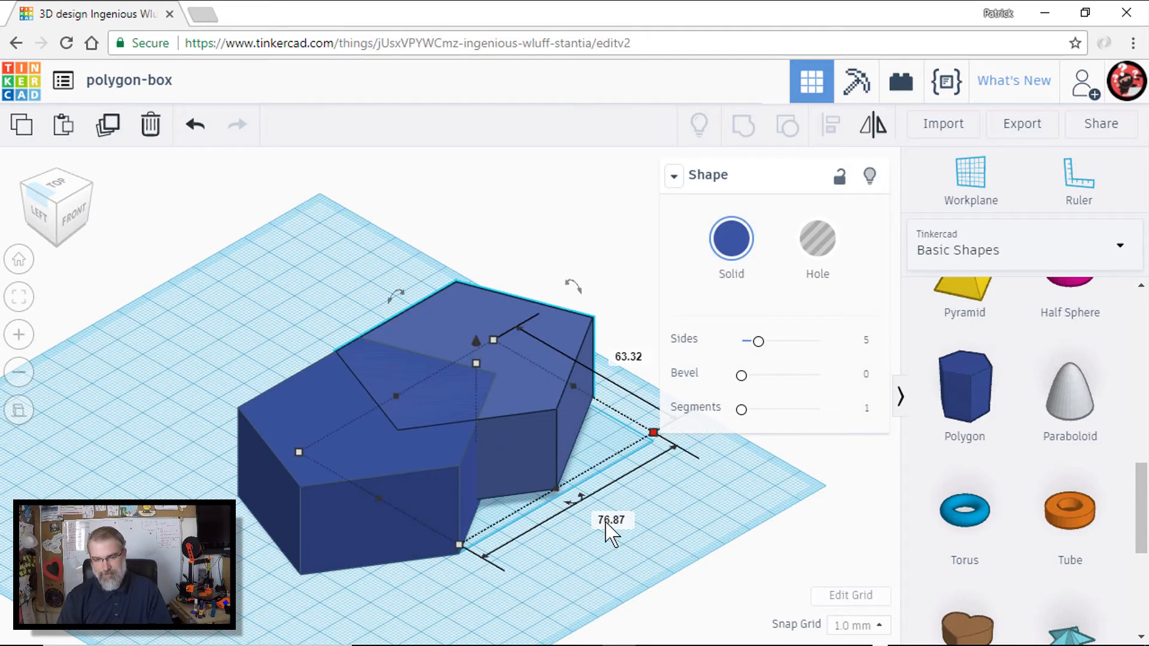
left_click(611, 522)
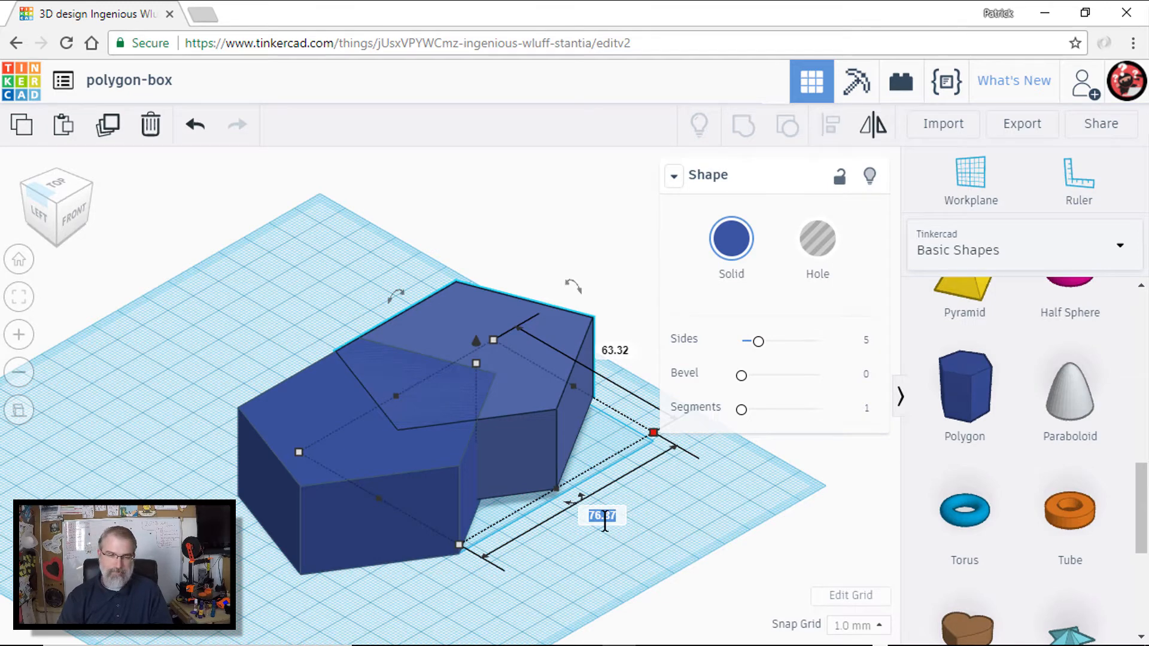
key("Return")
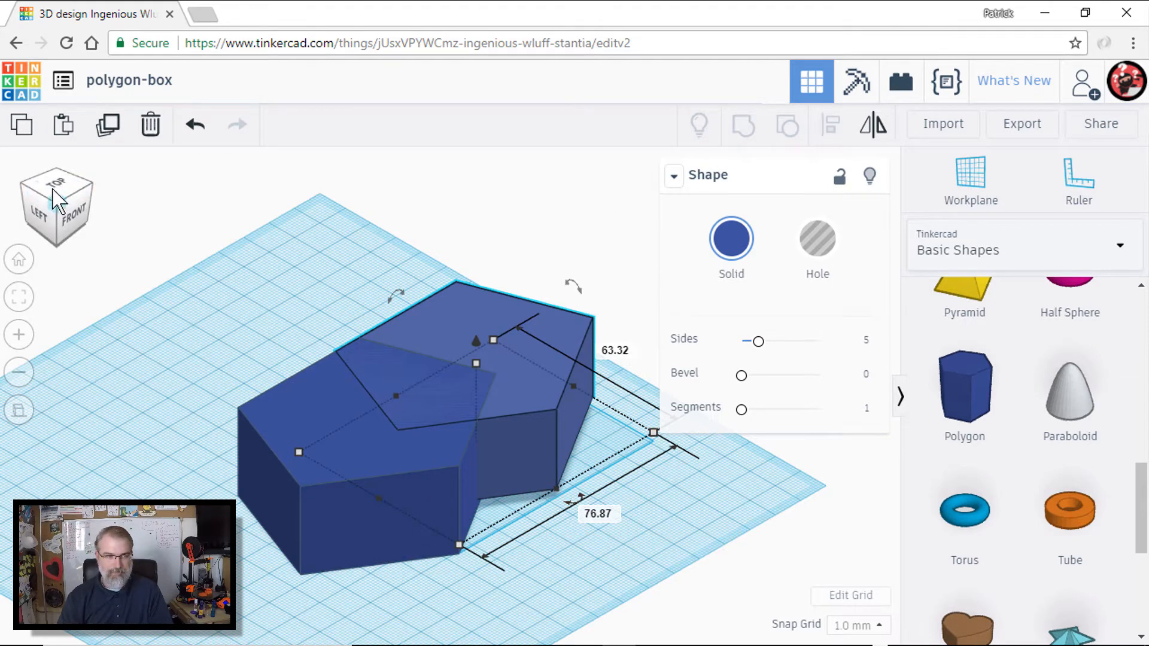
left_click(59, 189)
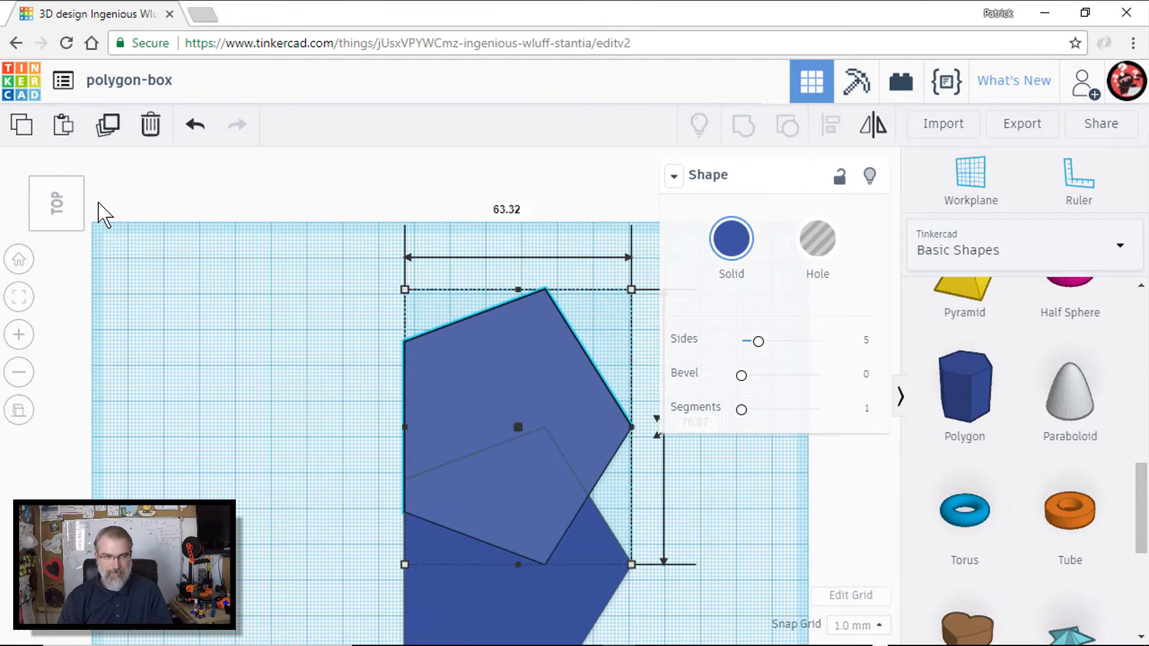
Step: In top view, drag the left pentagon left and the right one down-right so they sit apart
left_click_drag(82, 220, 65, 205)
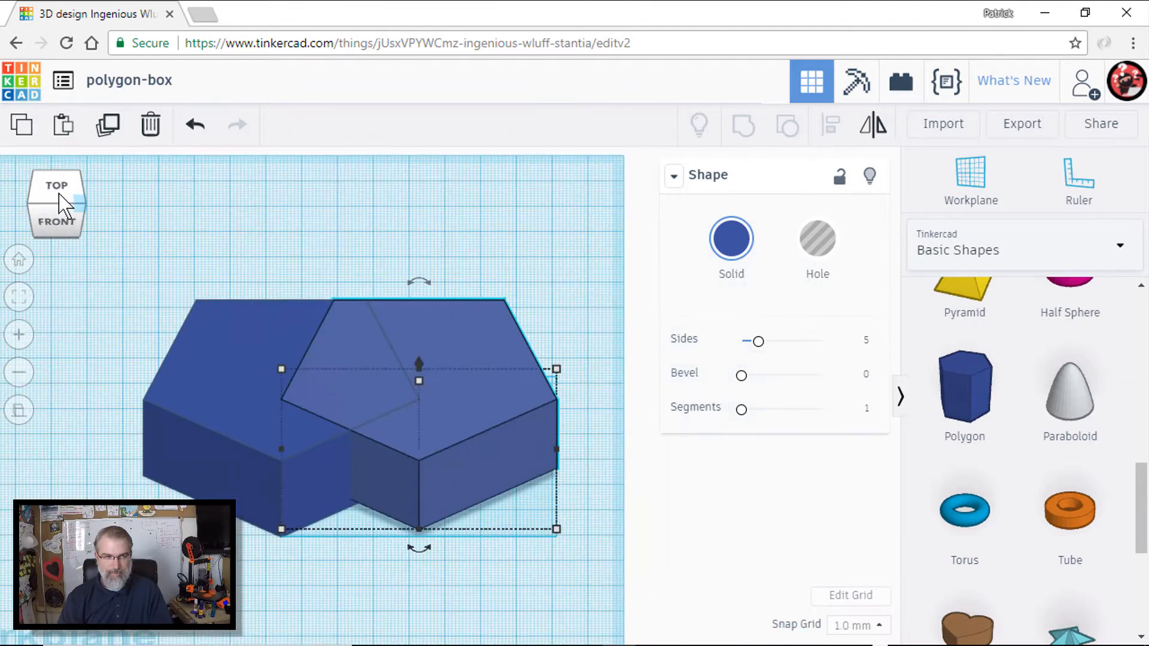
left_click(57, 186)
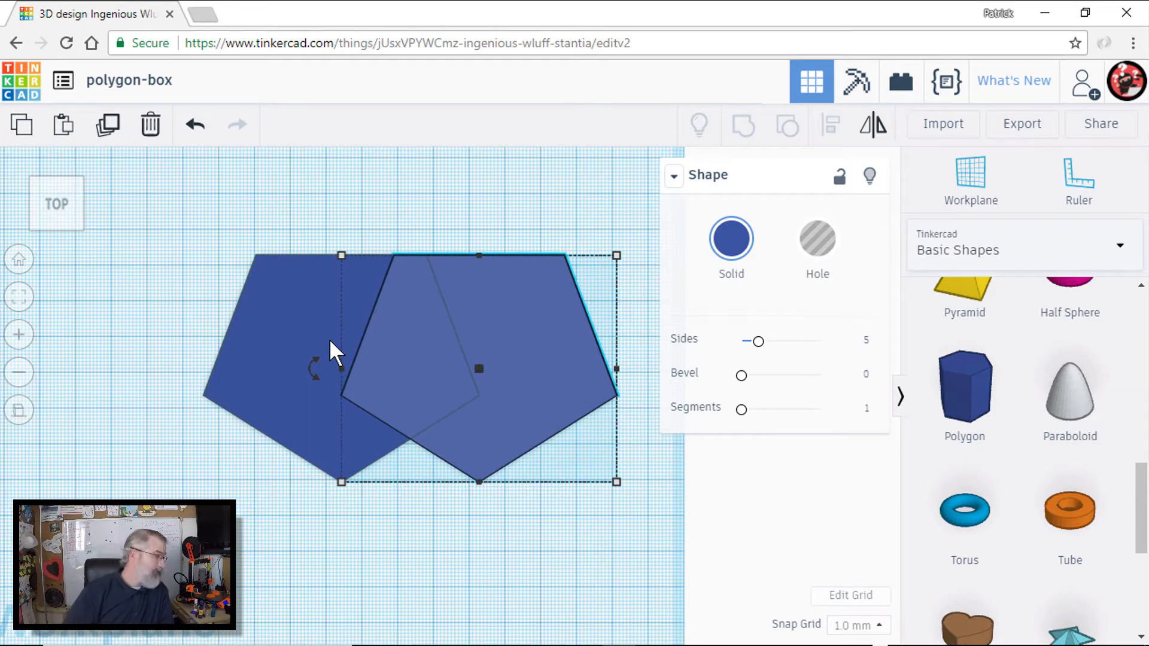
left_click(150, 290)
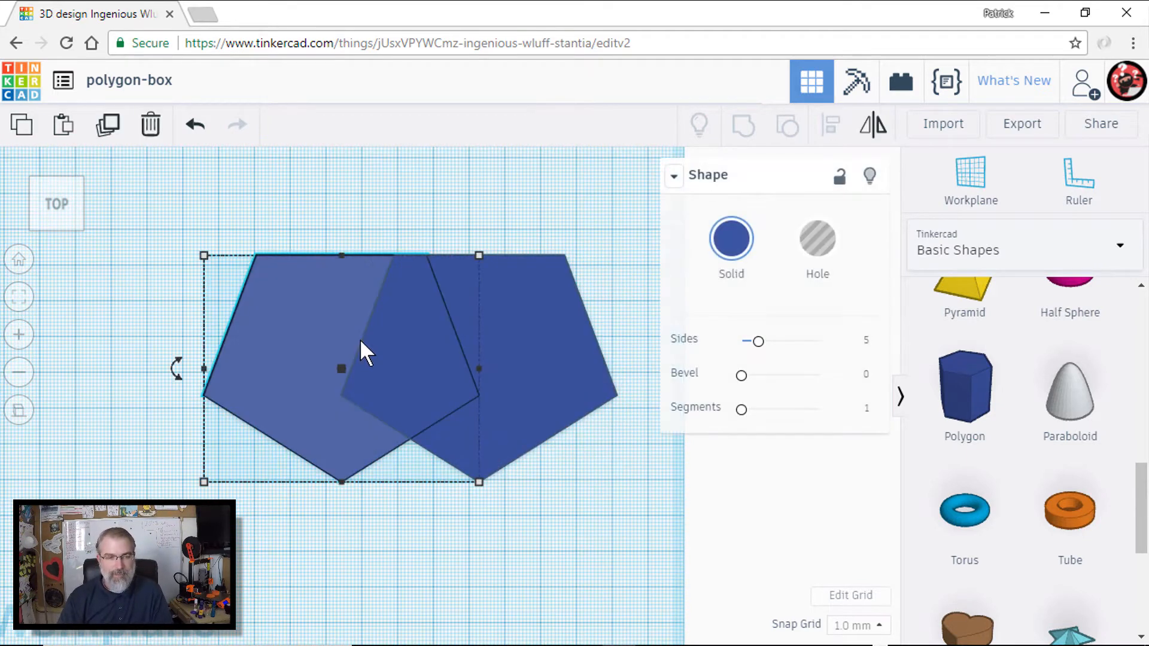
left_click_drag(360, 339, 257, 346)
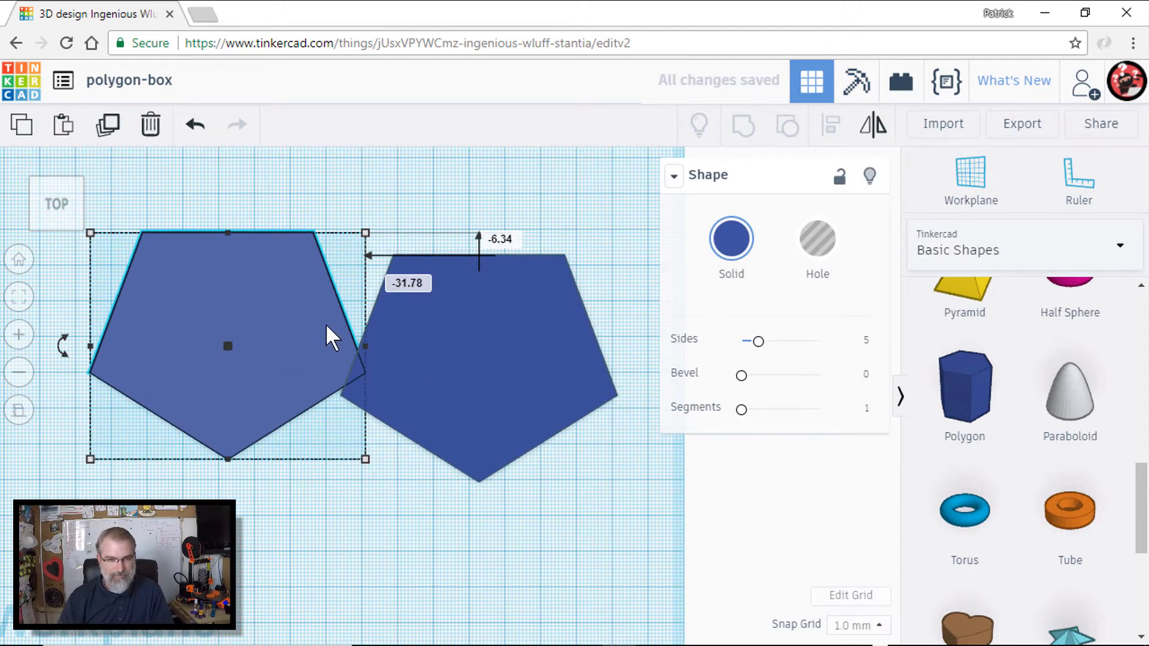
left_click_drag(482, 334, 543, 405)
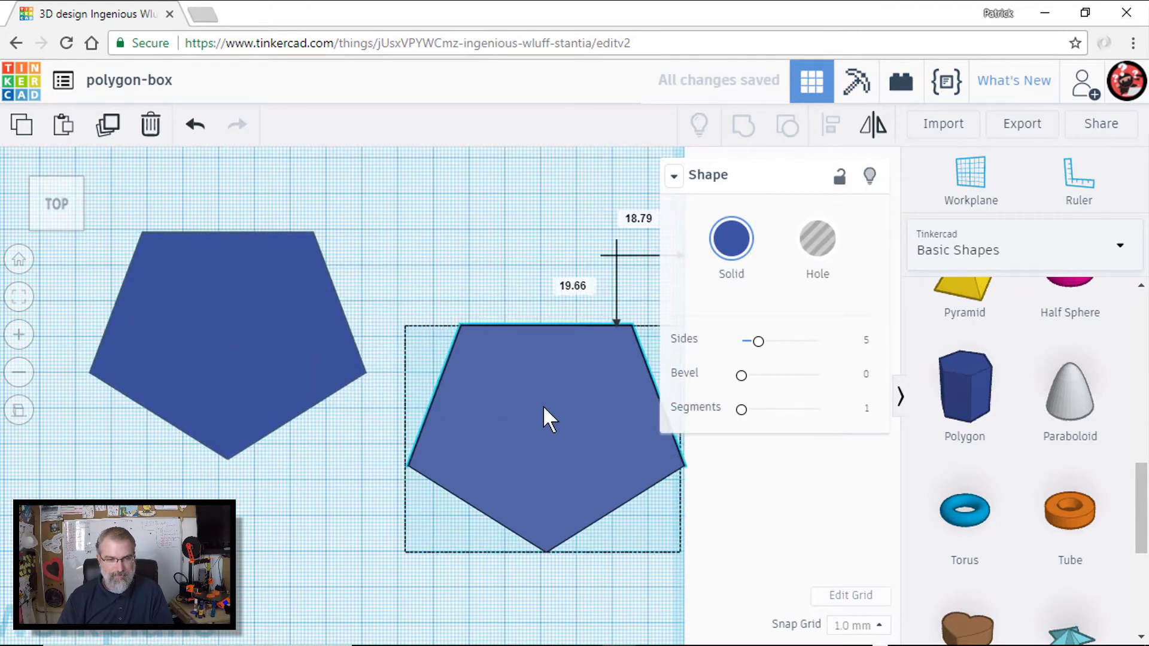
left_click(299, 337)
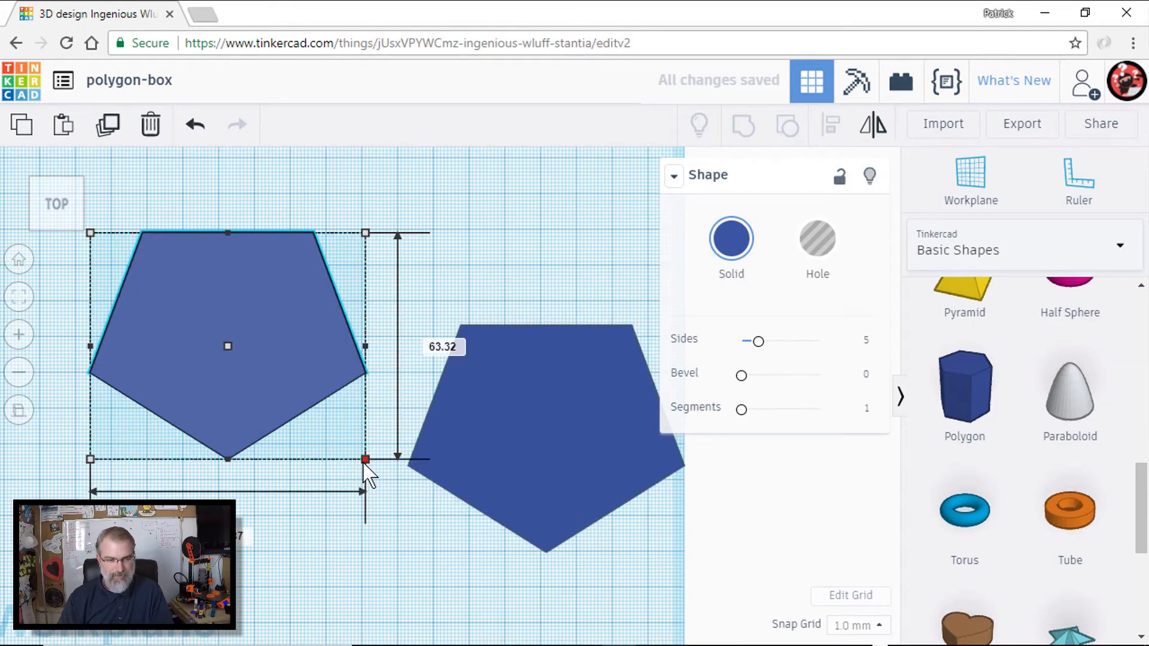
mouse_move(366, 458)
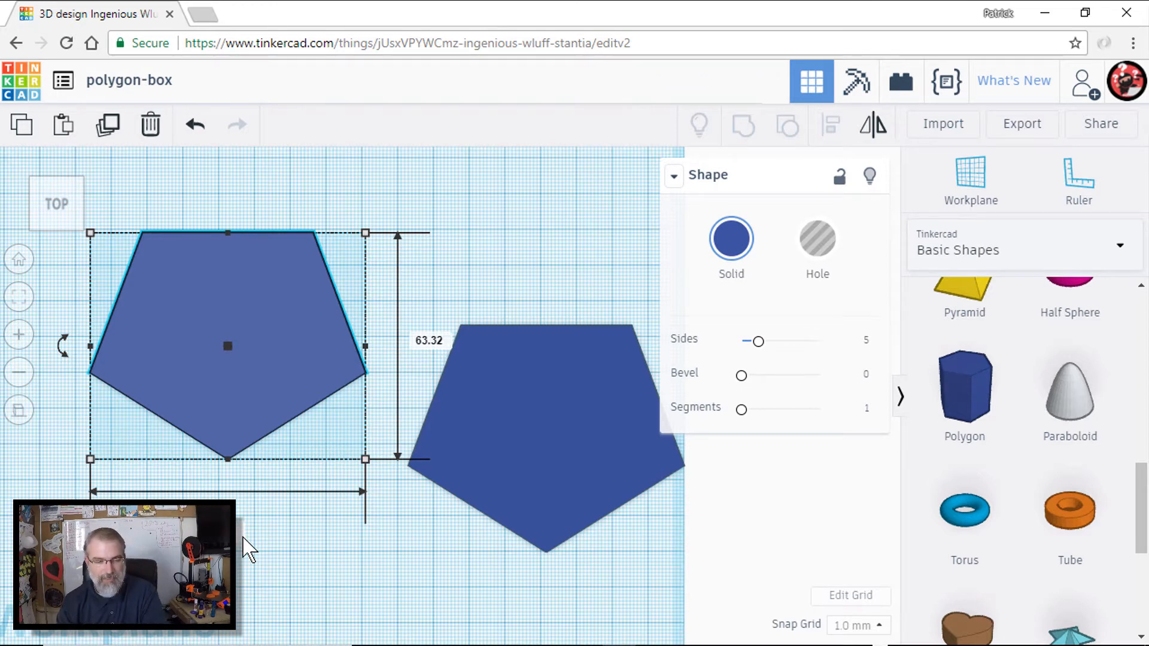
key("Tab")
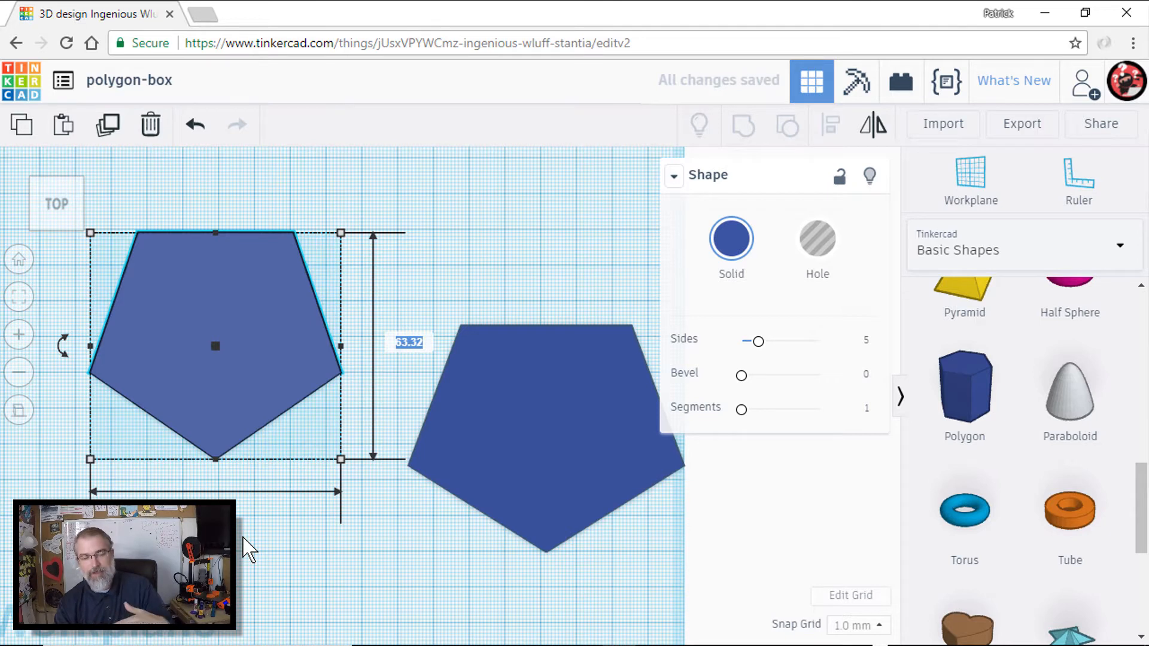
key("Return")
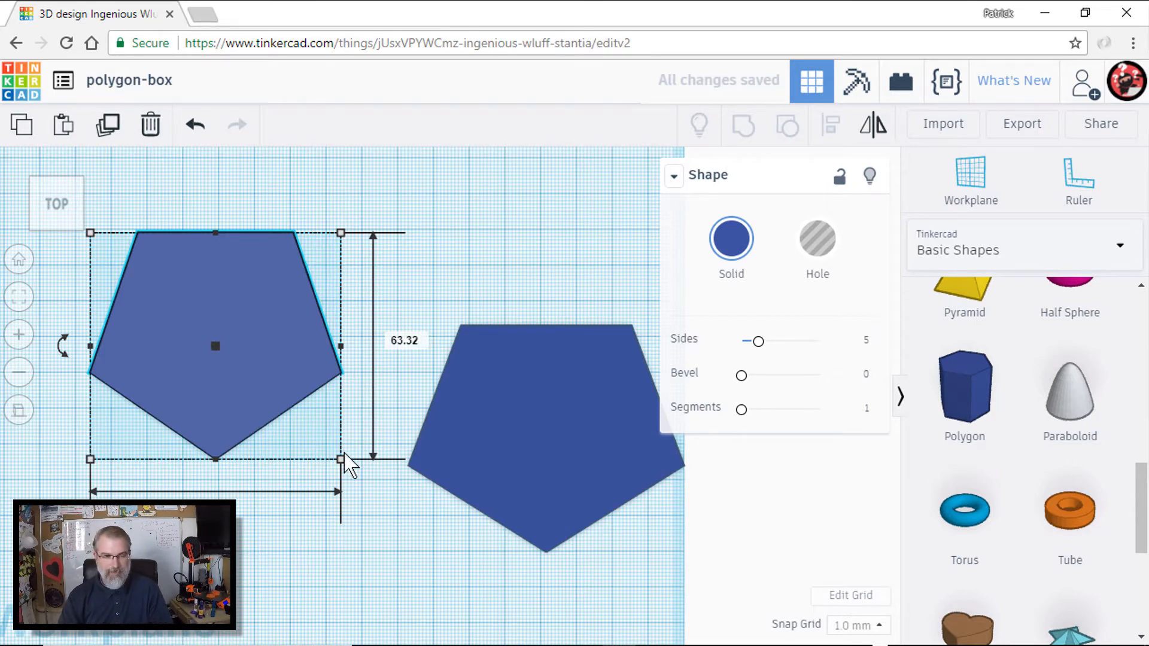
Step: Set the left pentagon to 70 mm wide and 70 mm deep
mouse_move(341, 459)
left_mouse_down()
mouse_move(351, 437)
mouse_move(340, 469)
left_mouse_up()
type("70")
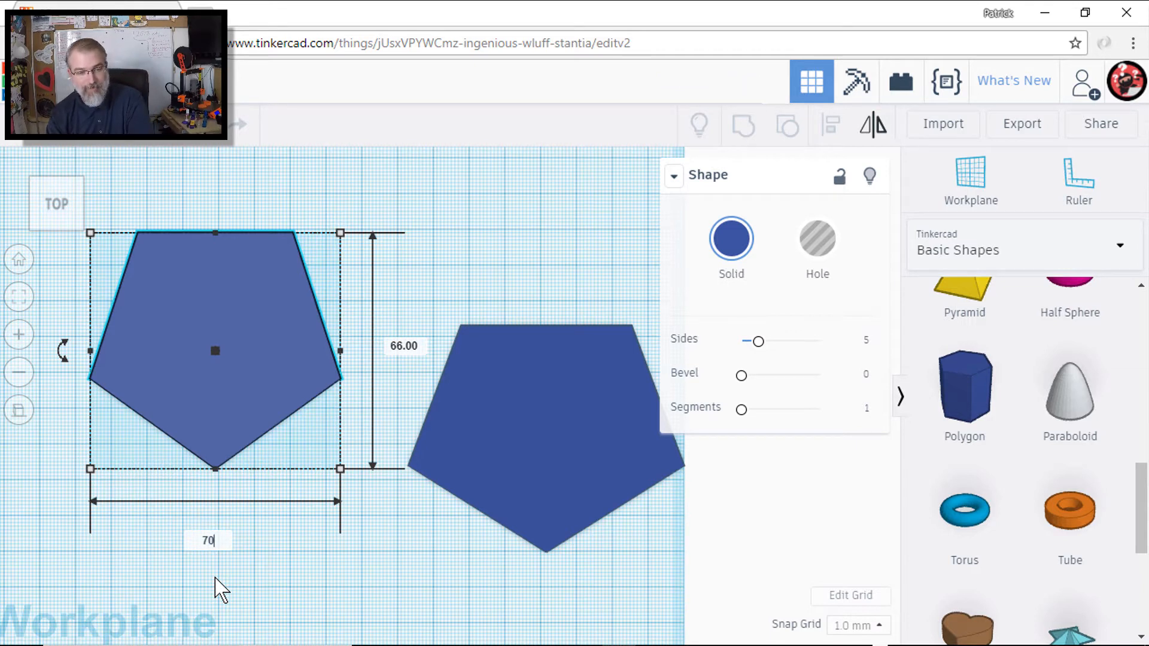
key("Tab")
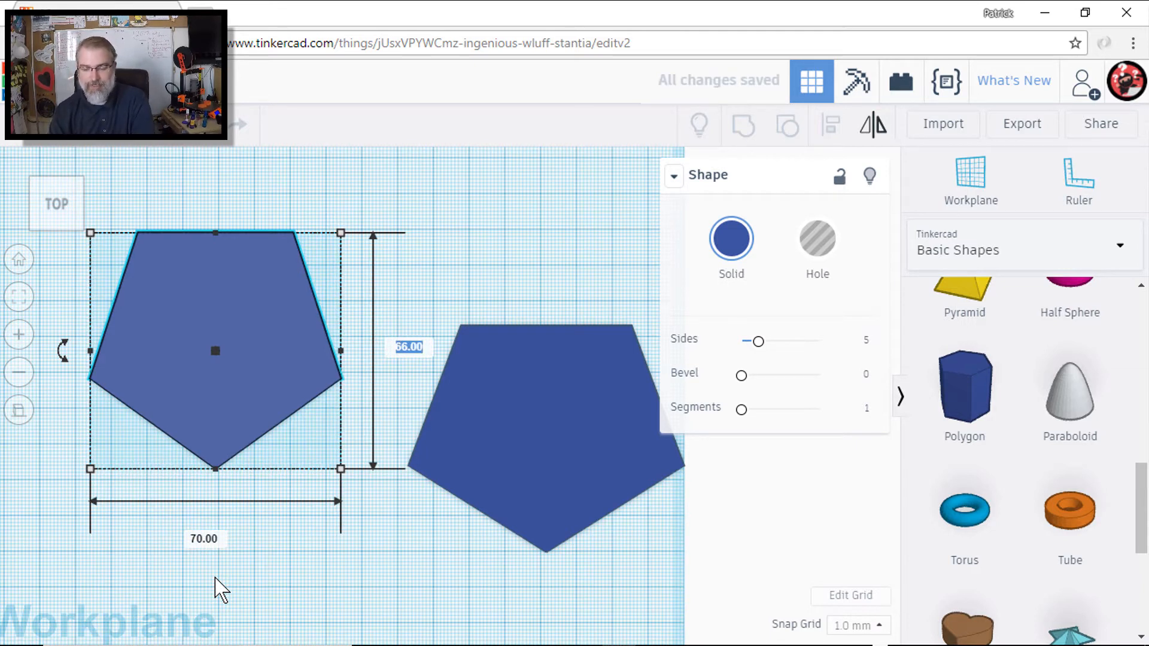
type("70")
key("Return")
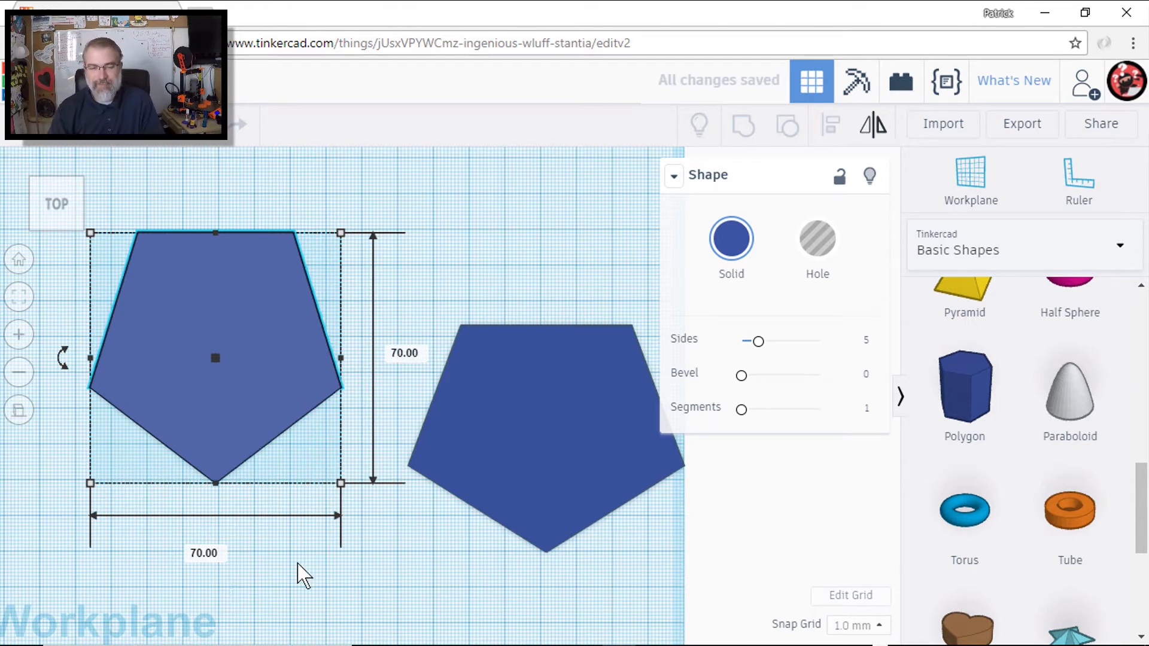
left_click(547, 450)
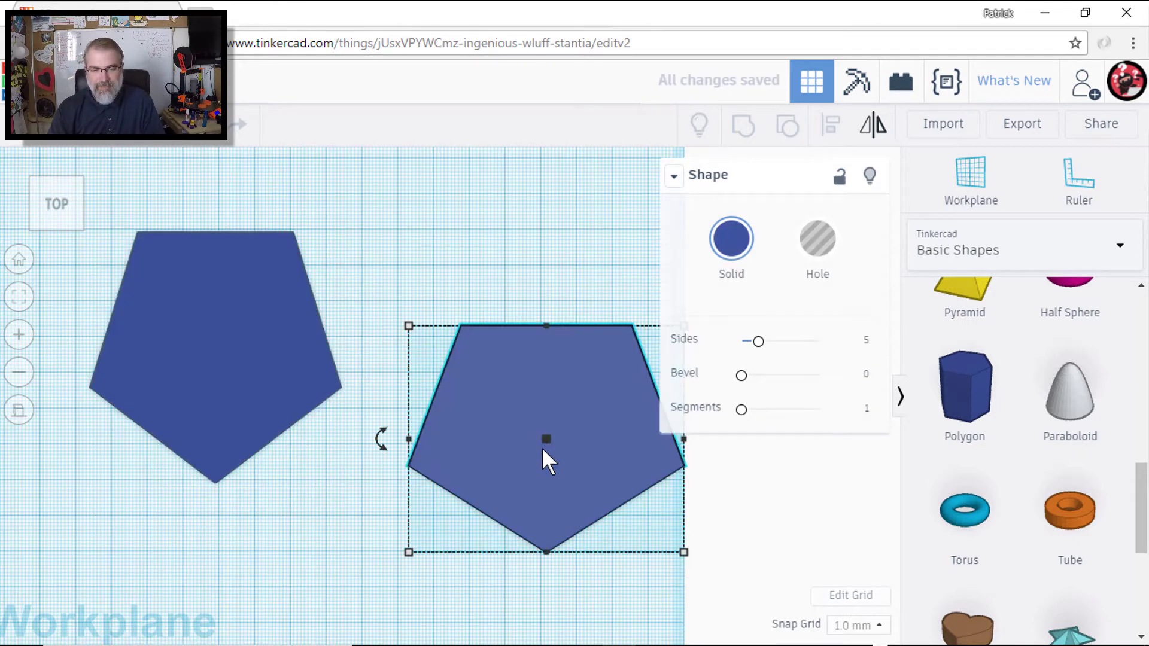
left_click(408, 553)
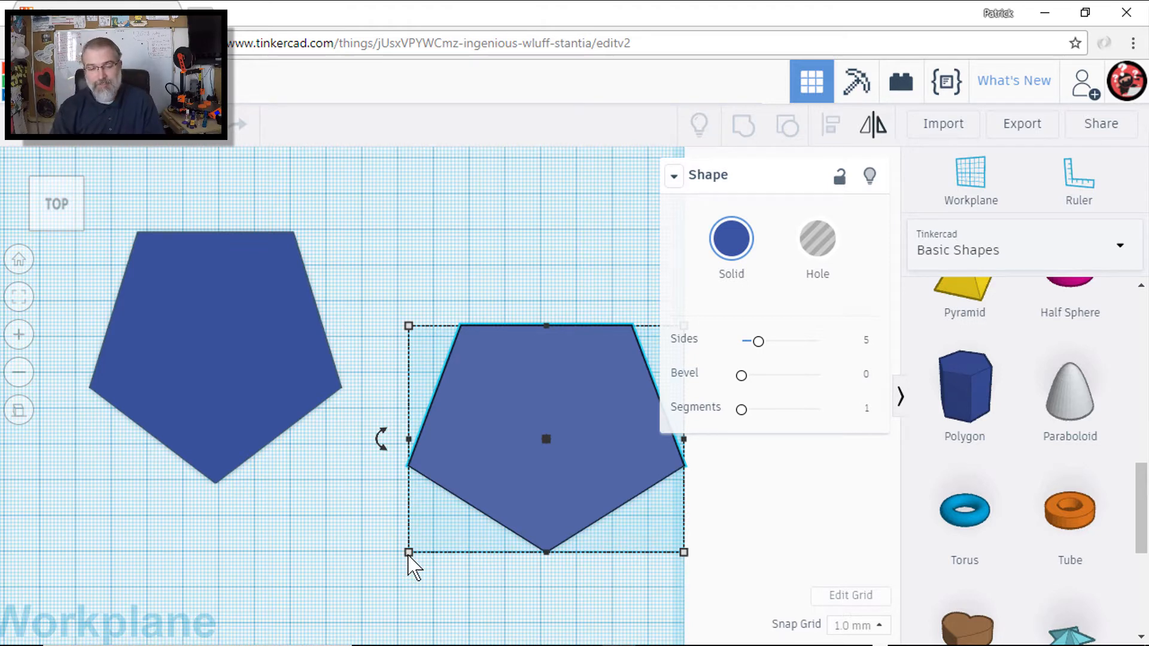
Step: Set the right pentagon to 64 × 64 mm and view both shapes from the front
left_click(335, 440)
type("64")
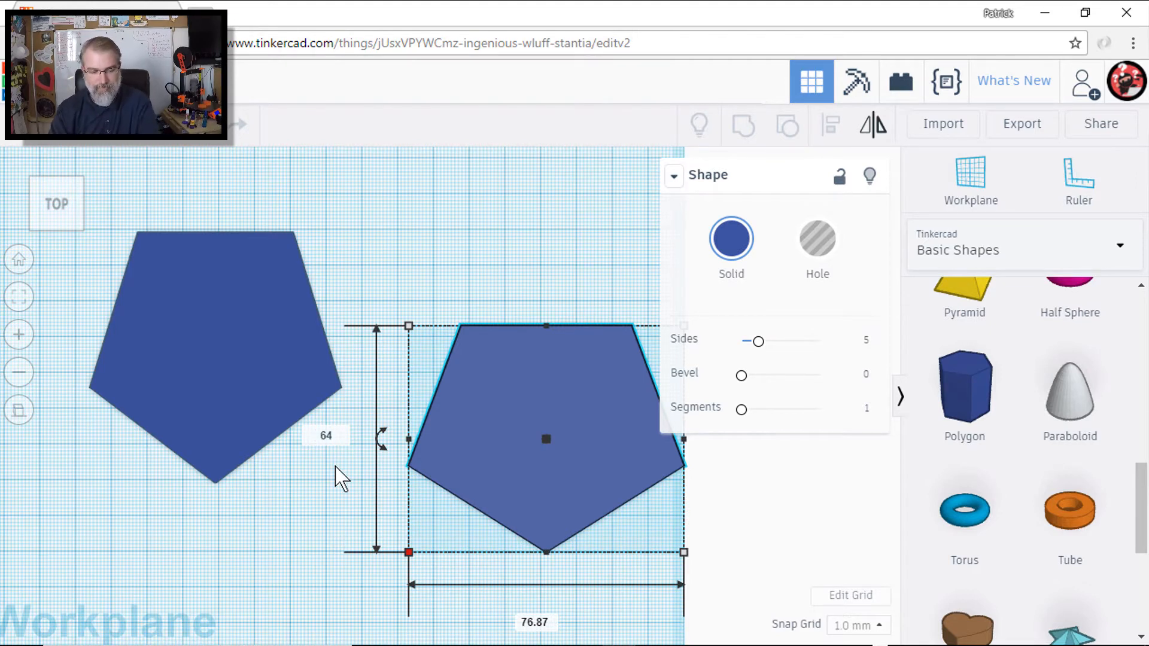
key("Tab")
type("64")
key("Tab")
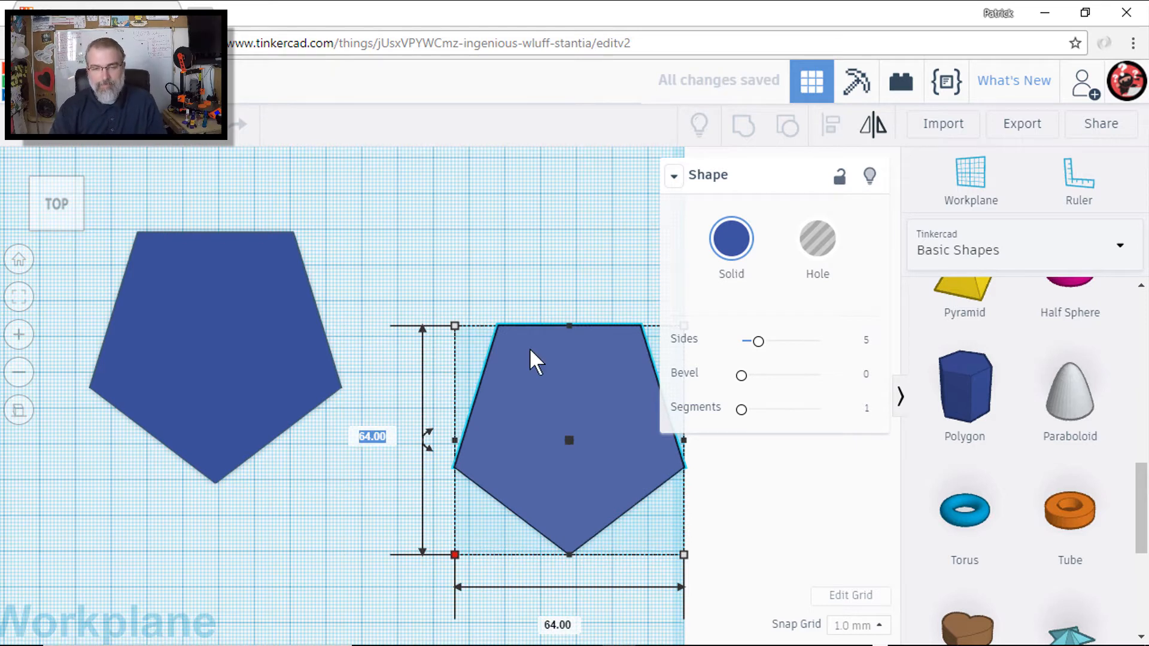
left_click(60, 225)
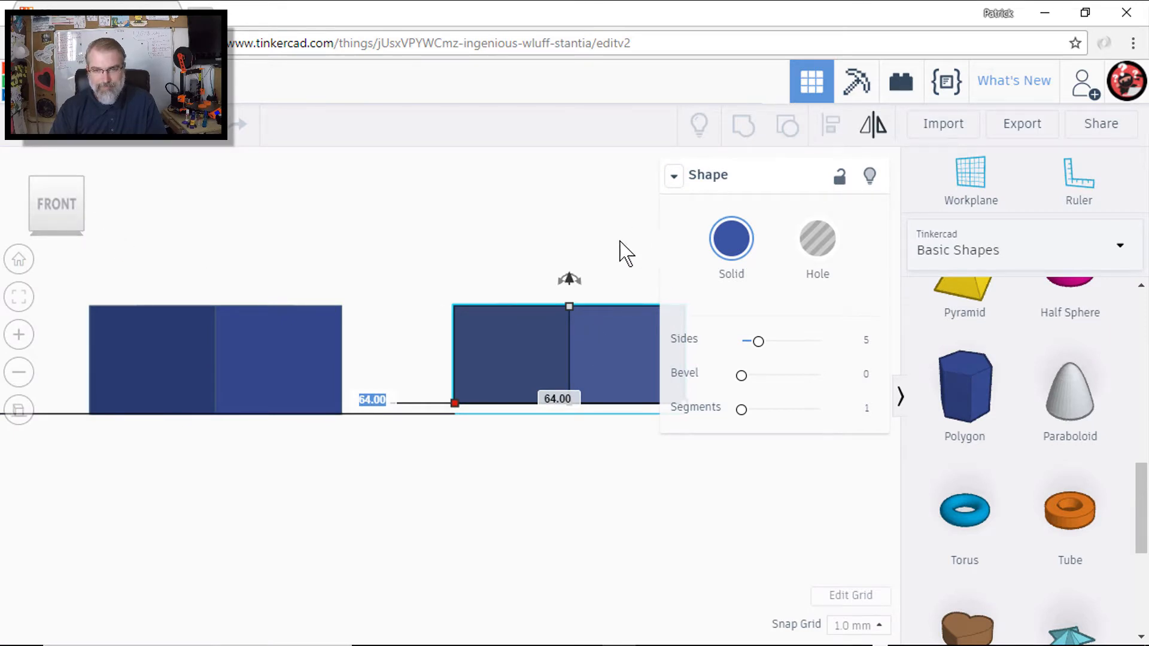
Step: Slide the smaller pentagon left until it is centred within the larger box's width
left_click(674, 176)
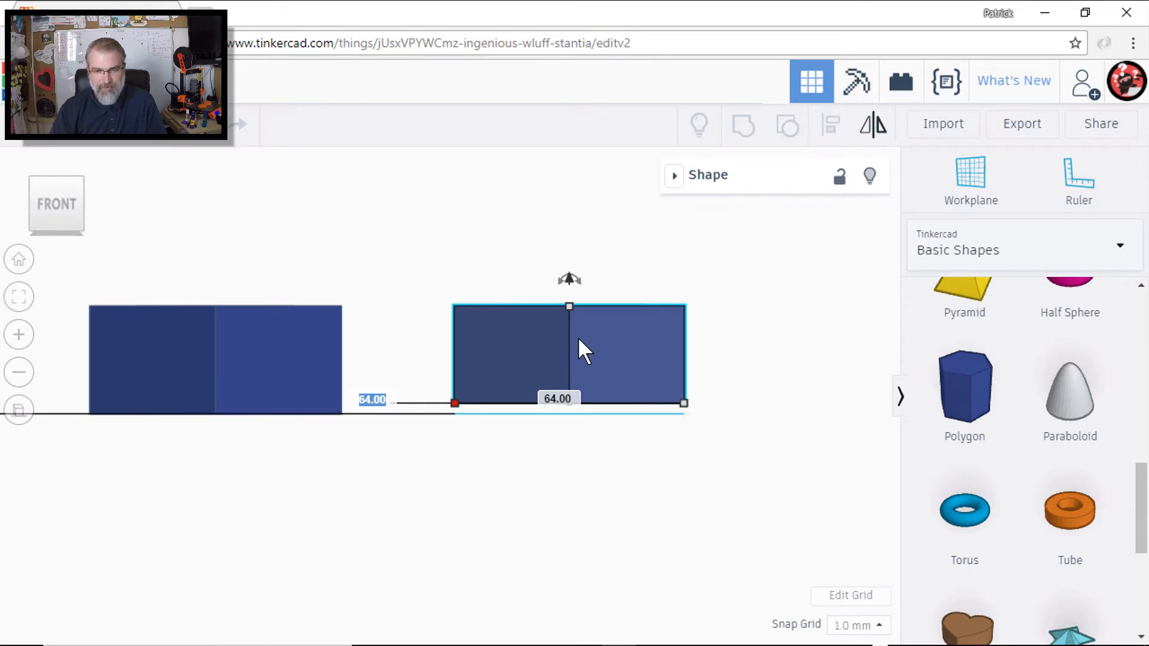
left_click_drag(513, 332, 302, 333)
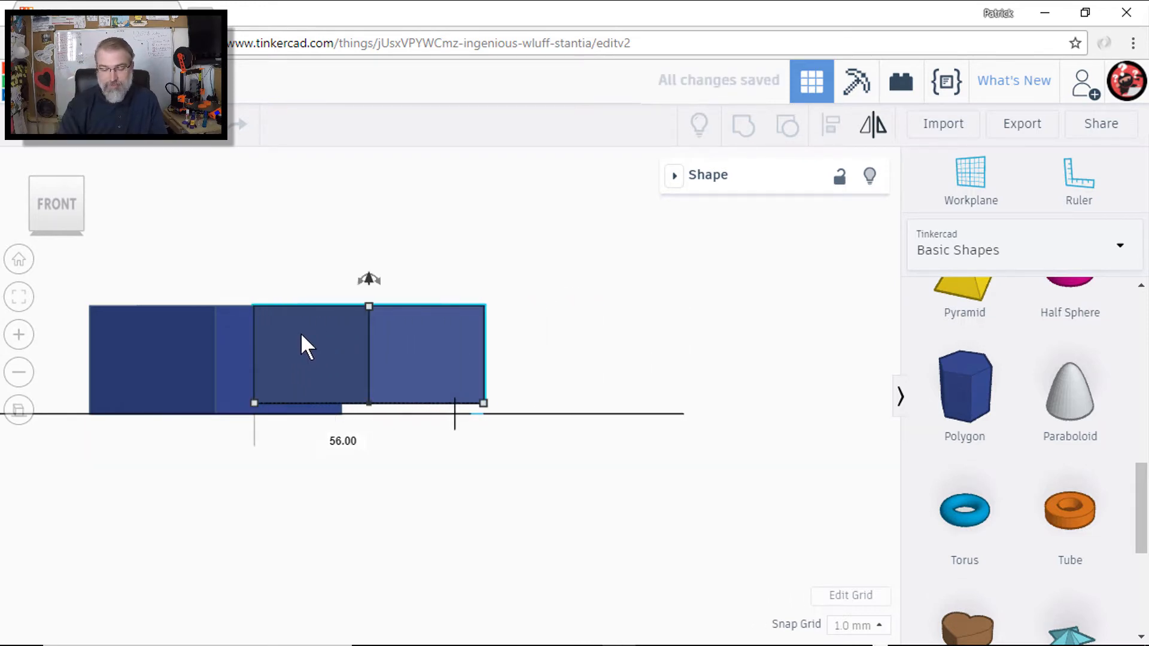
key("Left")
key("Left")
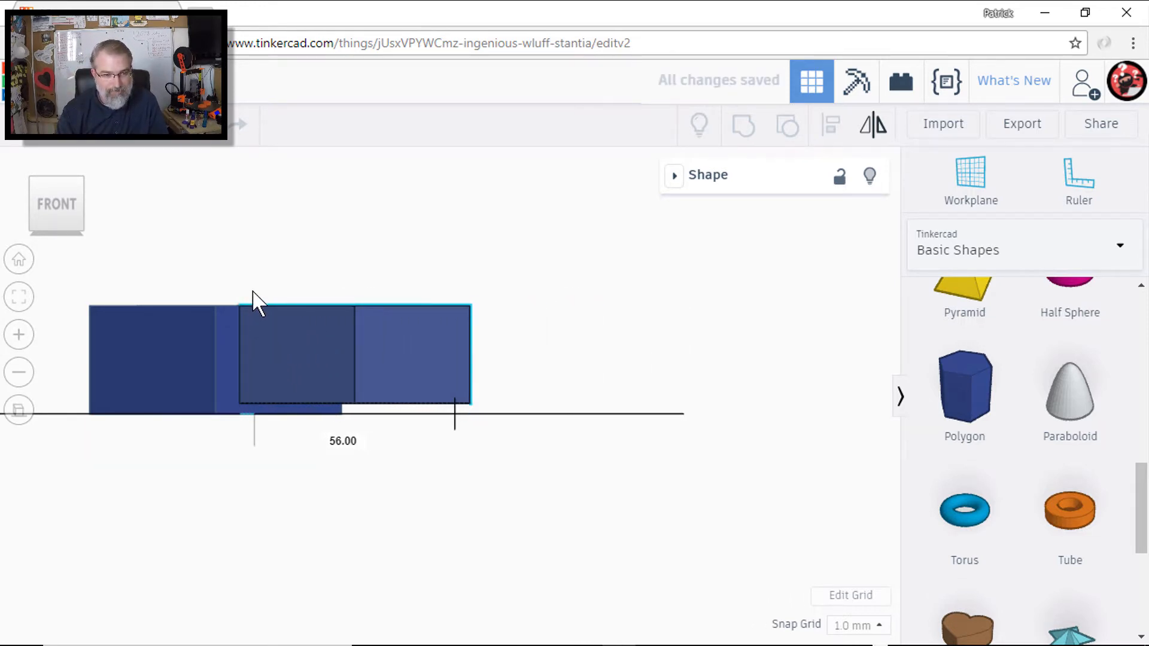
right_click_drag(251, 306, 513, 309)
mouse_move(553, 350)
left_mouse_down()
mouse_move(434, 350)
mouse_move(418, 337)
left_mouse_up()
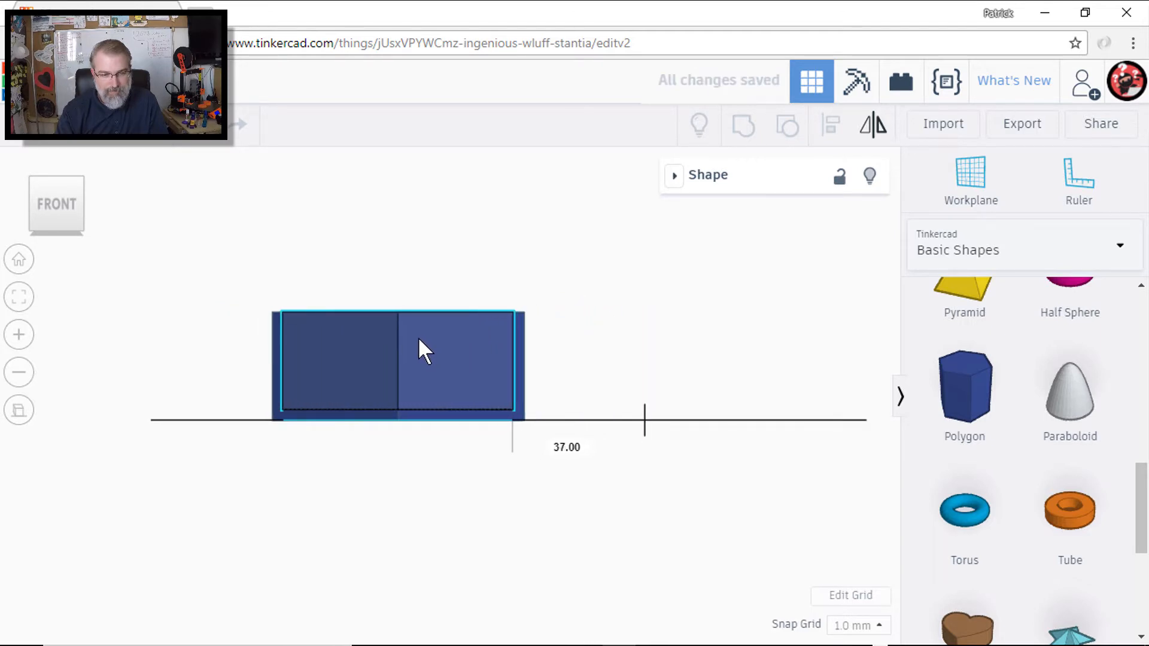
scroll(420, 338, "up", 1)
scroll(419, 338, "up", 2)
scroll(419, 338, "up", 2)
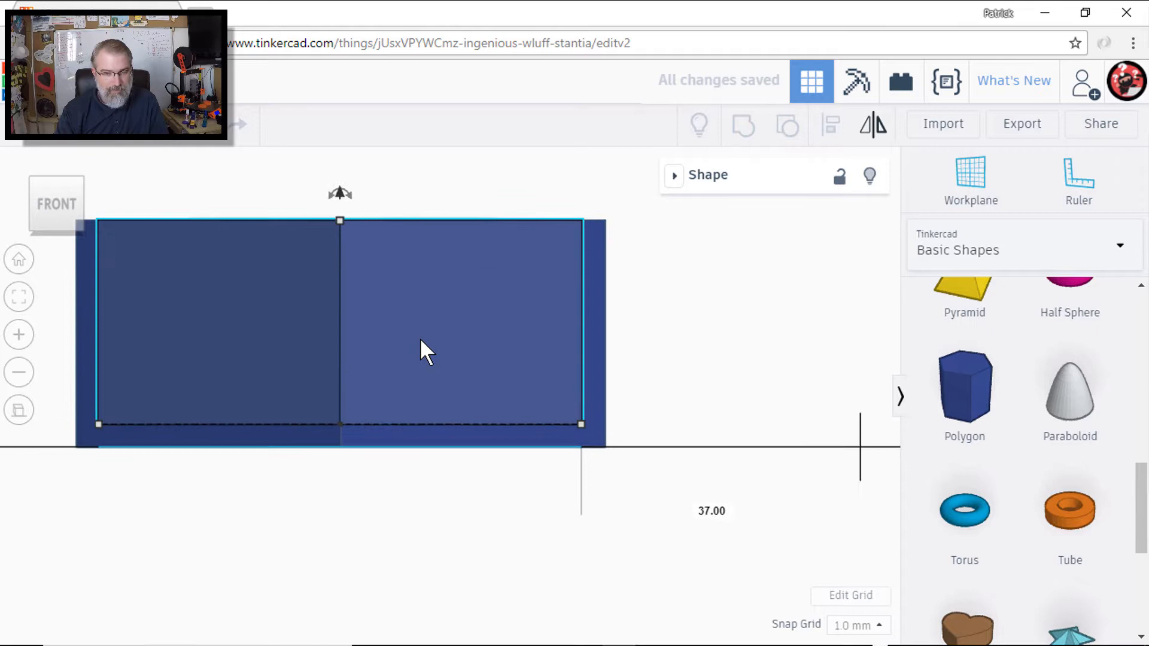
scroll(420, 337, "up", 1)
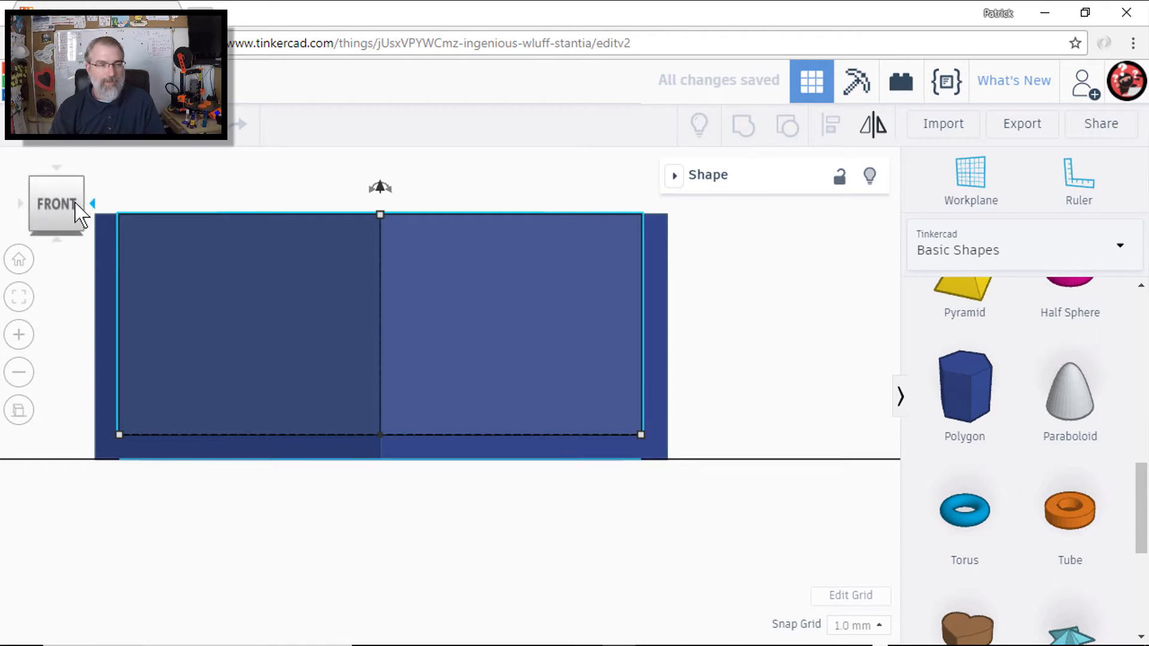
mouse_move(57, 205)
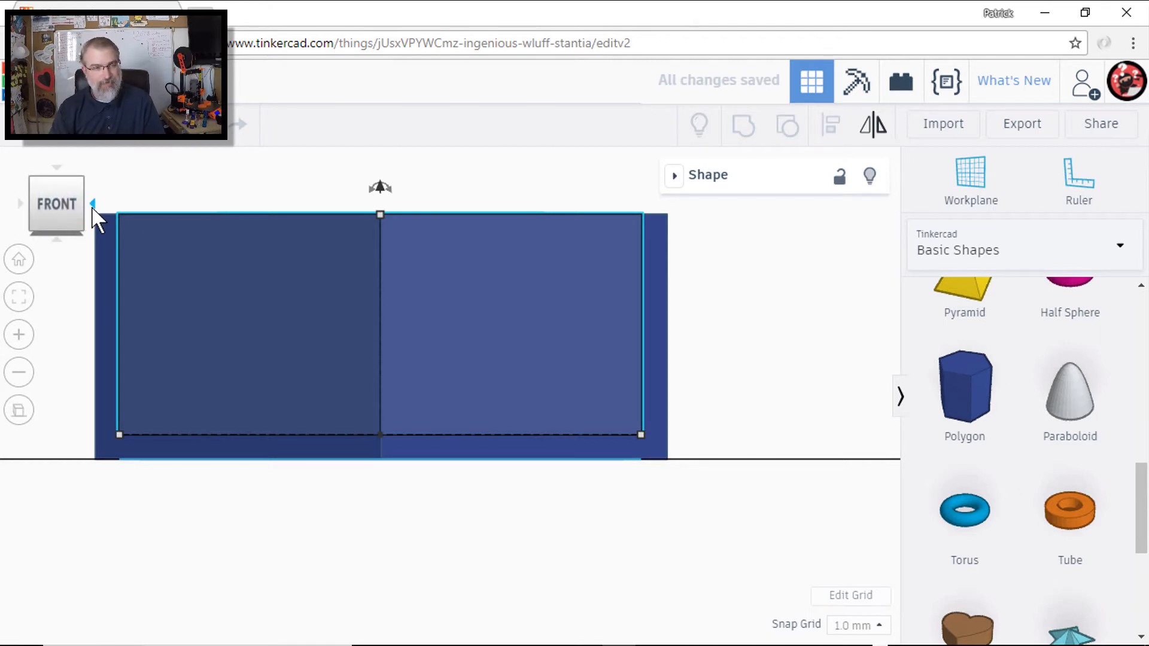
Step: From the right-side view, nudge the inner pentagon until centred front-to-back
left_click(92, 207)
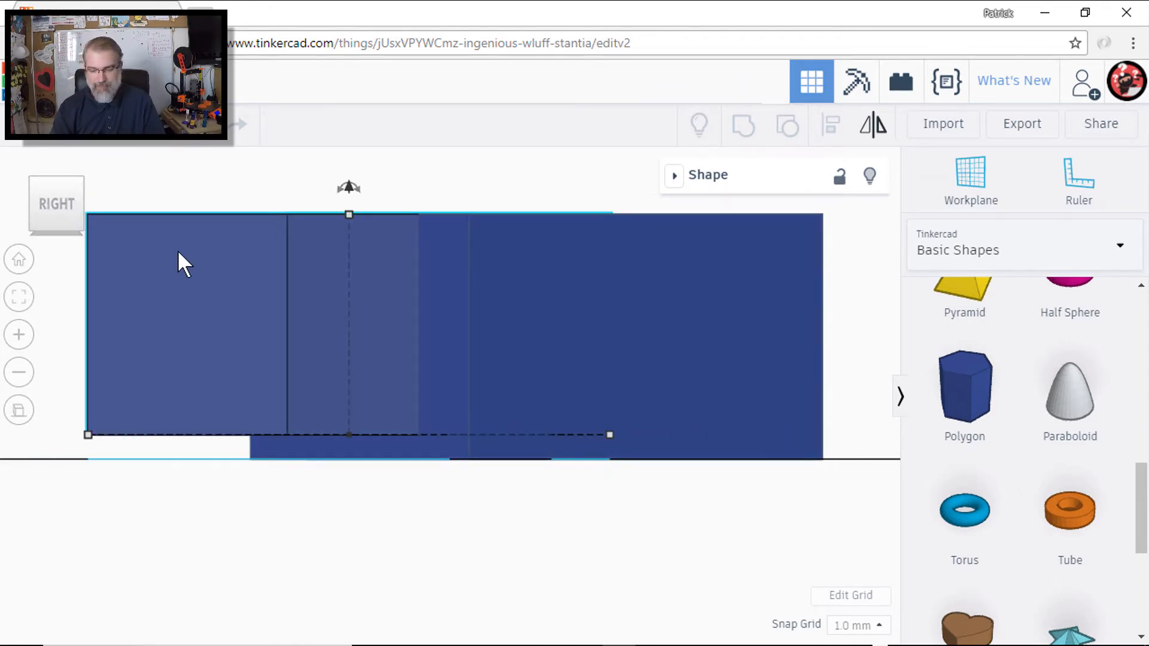
key("Right")
key("Right")
key("Right")
key("Right")
key("Right")
key("Right")
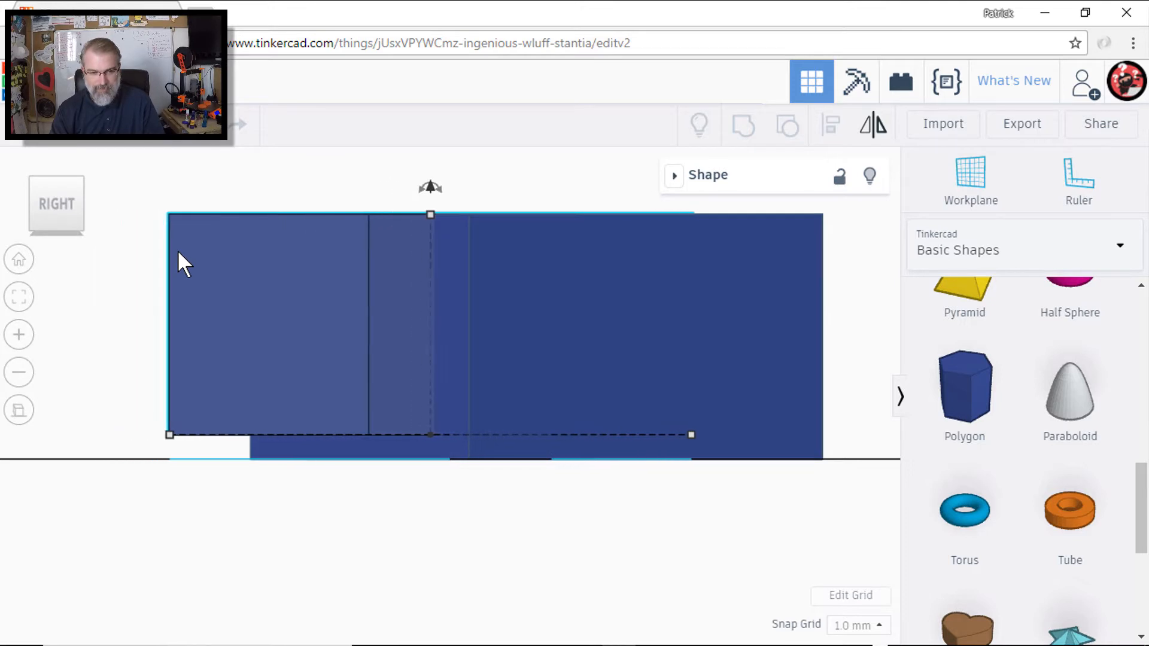
key("Right")
key("Right")
key("Right")
key("Right")
key("Right")
key("Right")
key("Right")
key("Right")
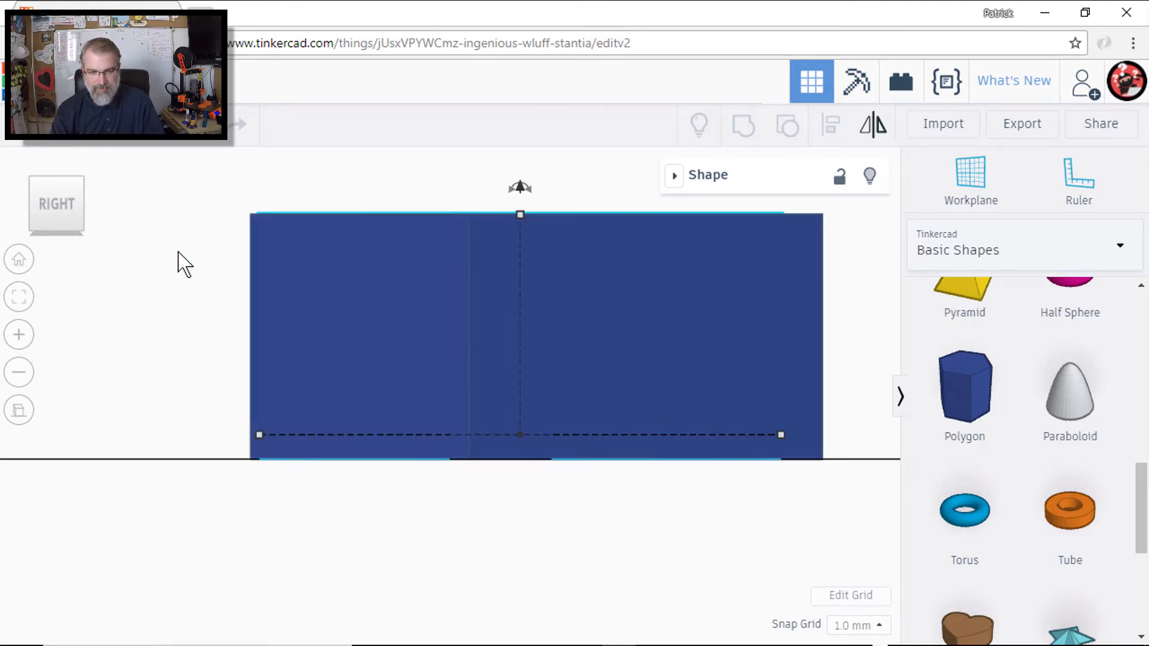
key("Right")
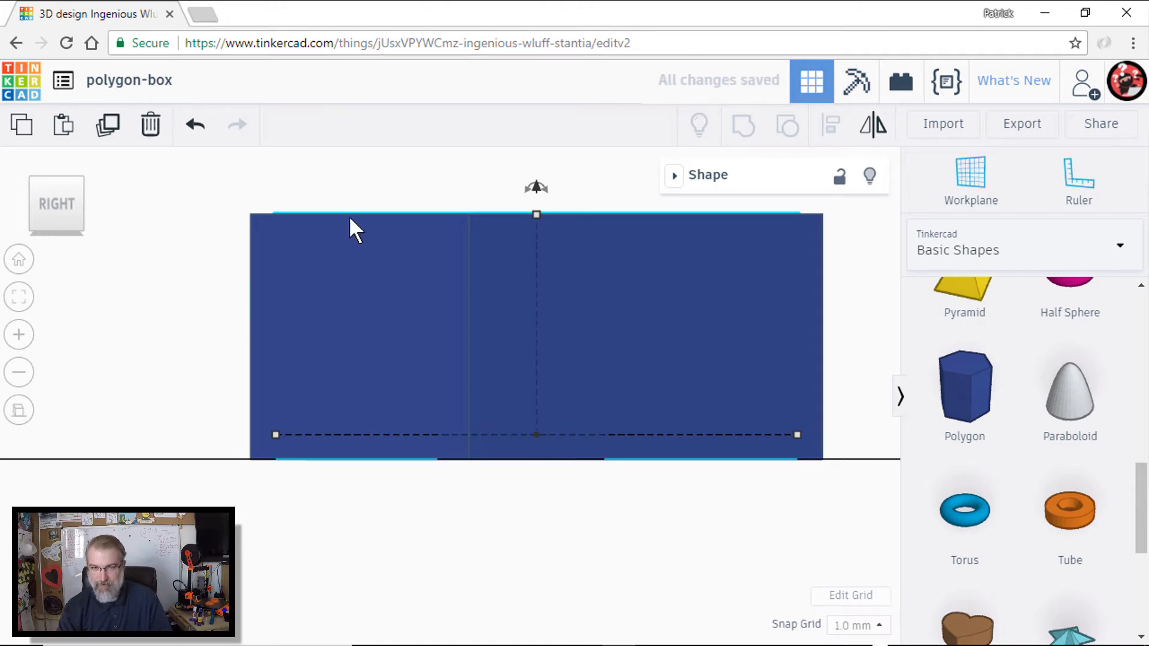
Step: From the top view nudge the inner pentagon to an even inset, then marquee-select both pentagons
left_click(676, 174)
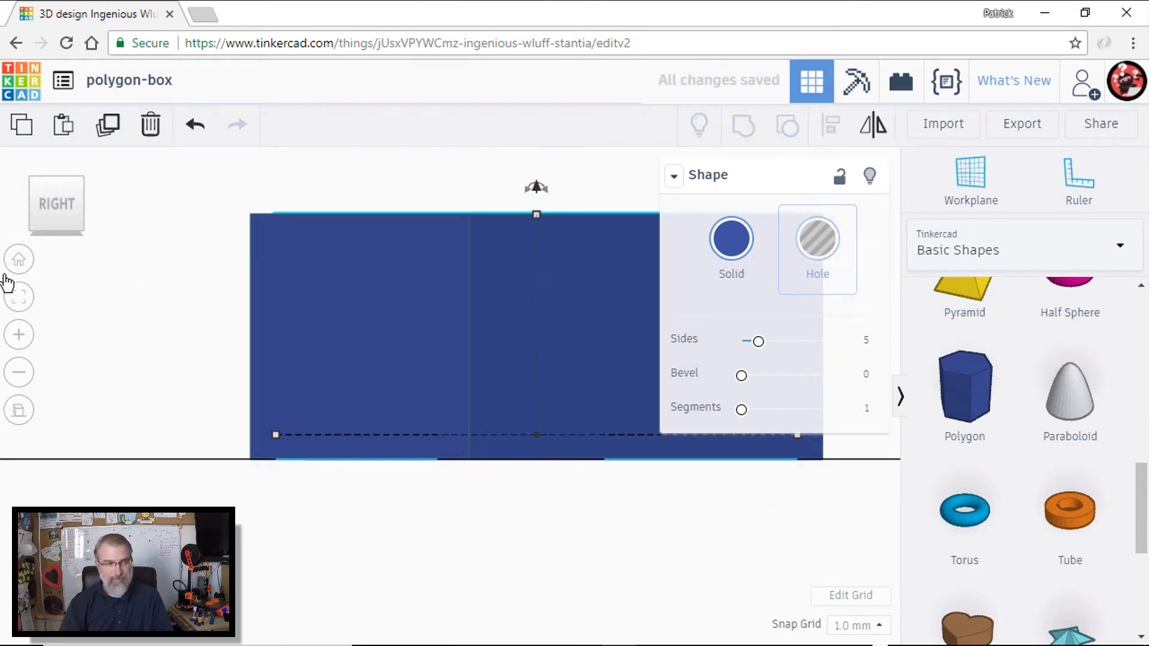
left_click(20, 261)
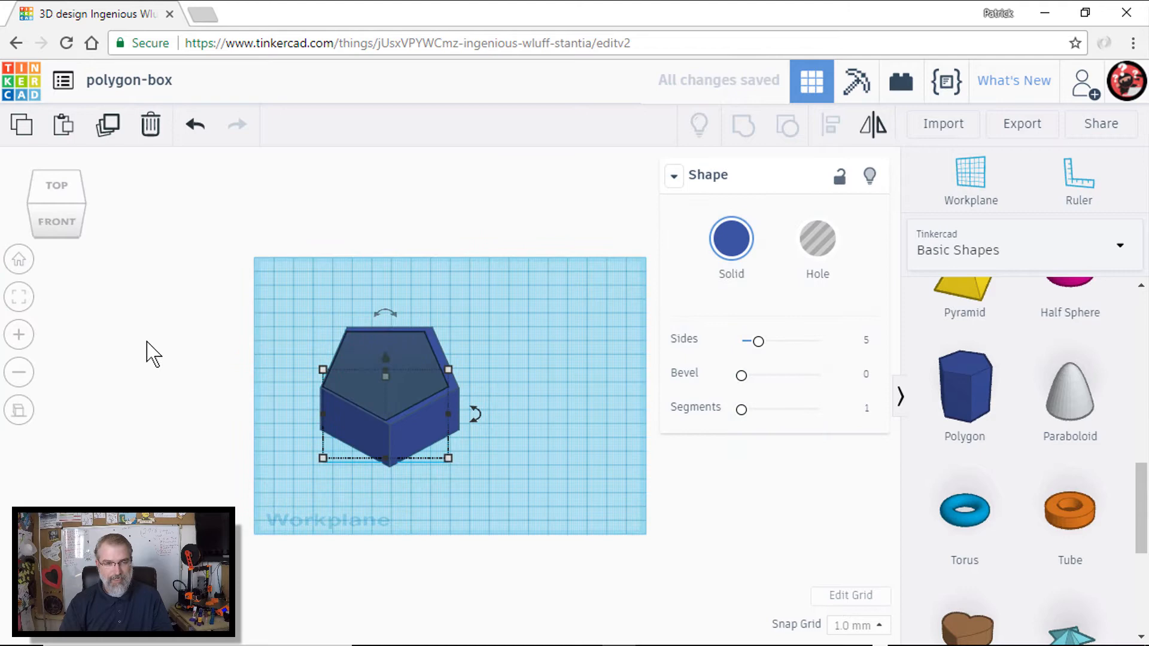
scroll(153, 354, "up", 3)
scroll(153, 354, "up", 3)
scroll(145, 341, "up", 3)
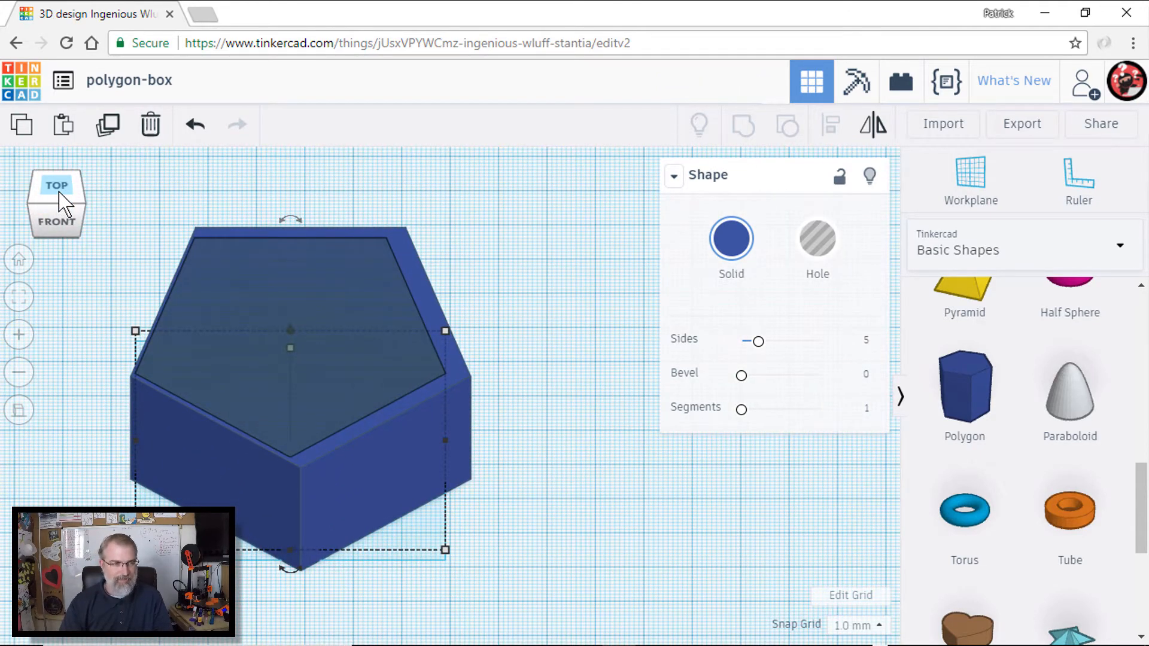
left_click(56, 185)
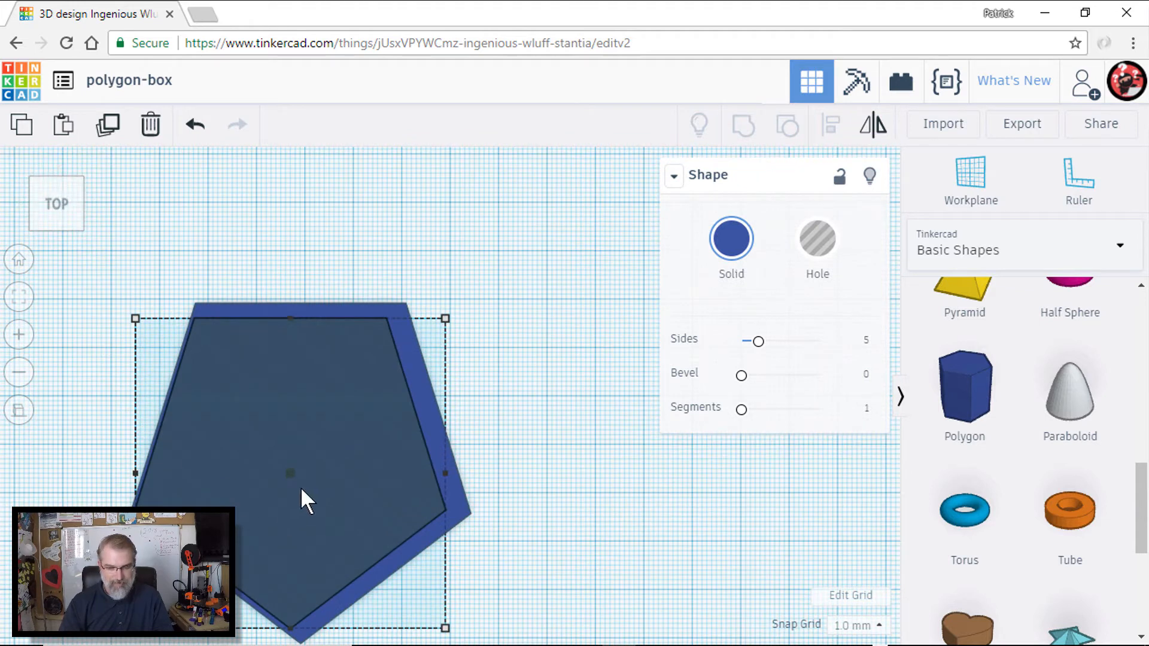
key("Right")
key("Right")
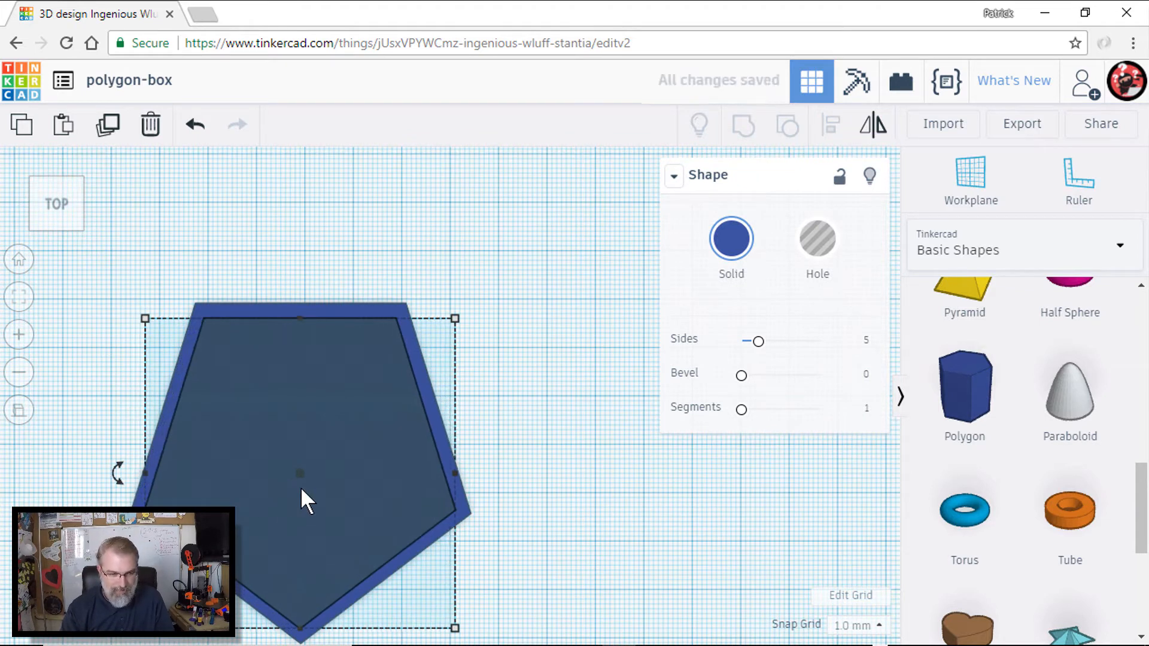
scroll(520, 440, "down", 3)
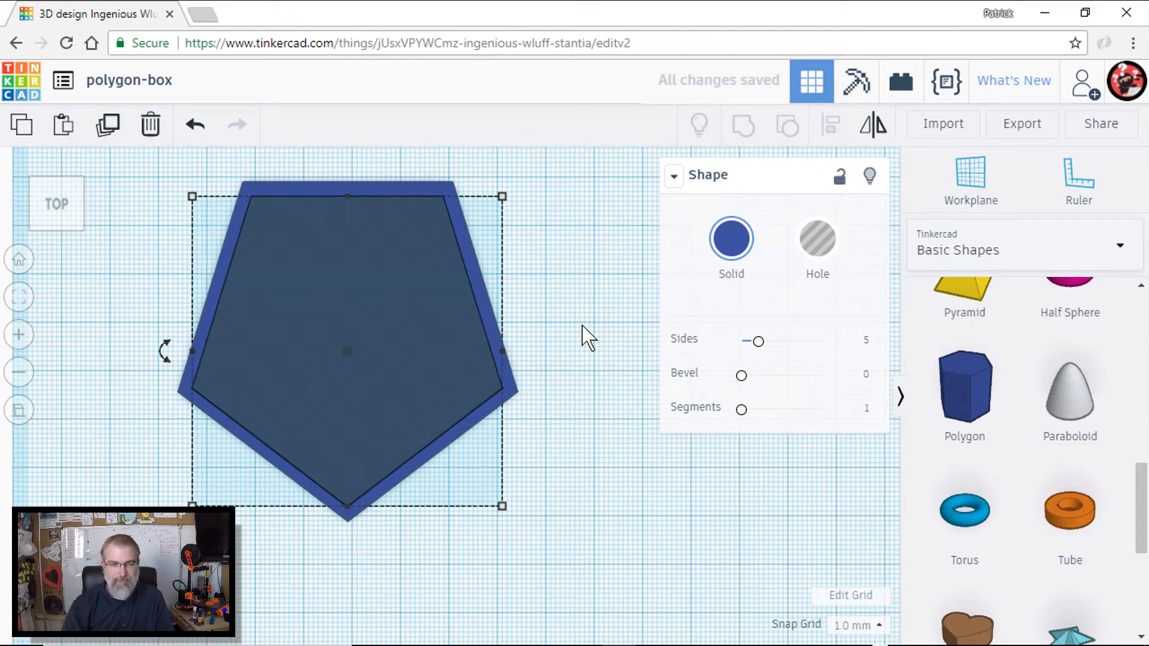
left_click(584, 337)
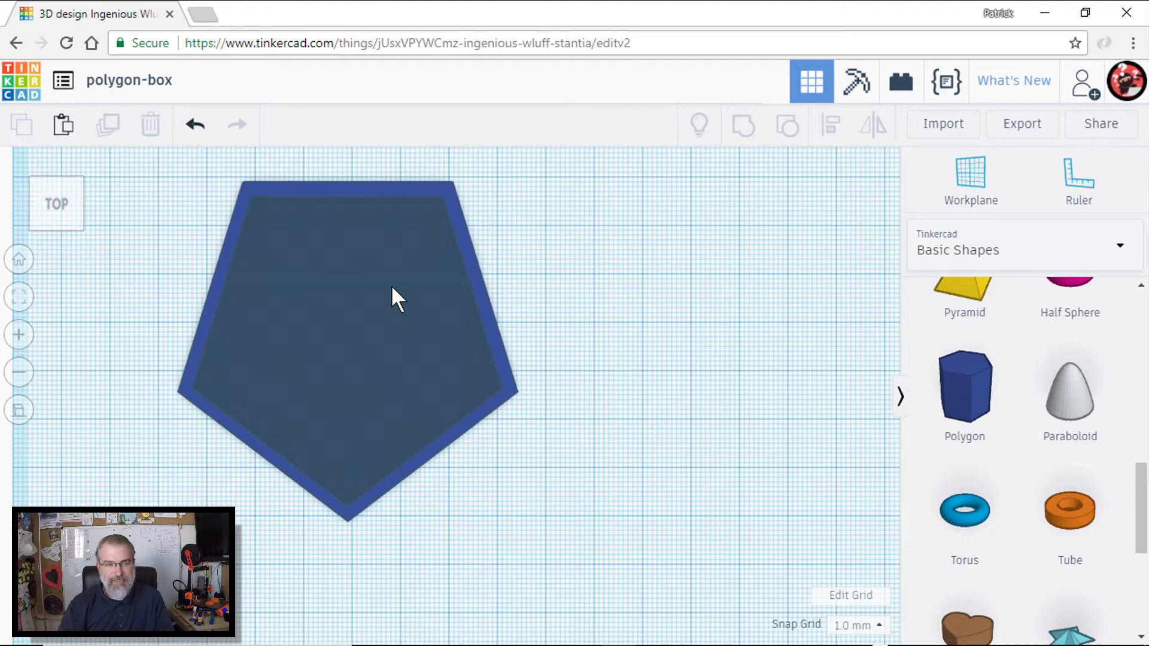
left_click_drag(135, 163, 653, 565)
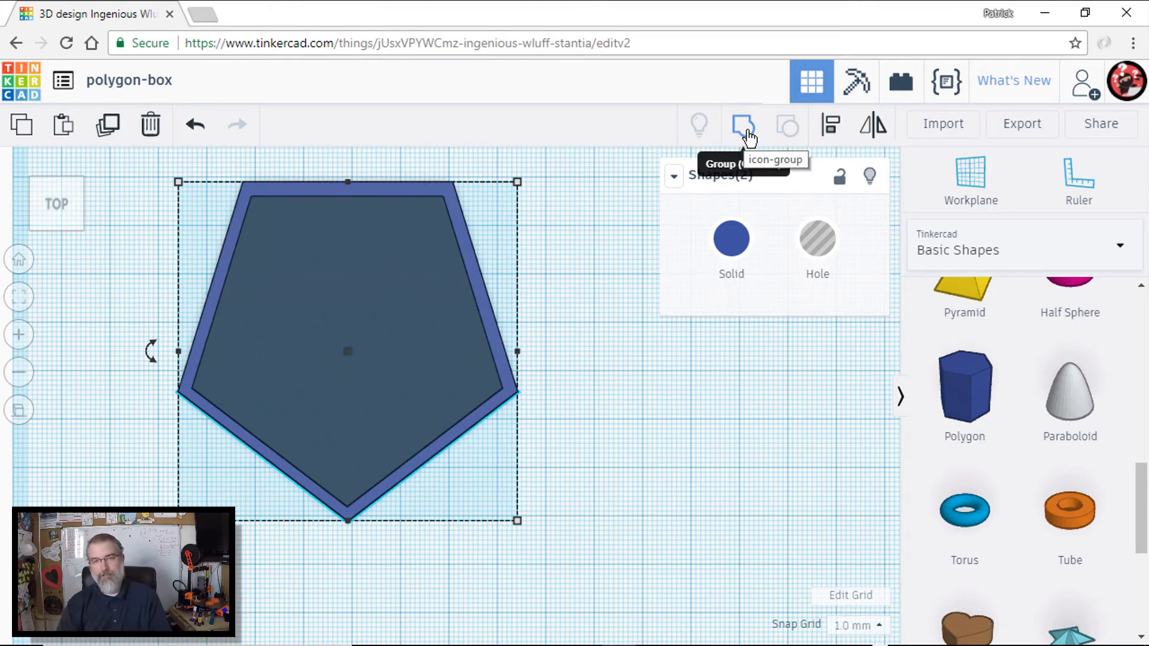
Step: Group the two pentagons into one hollow pentagon box and return to the home view
left_click(745, 126)
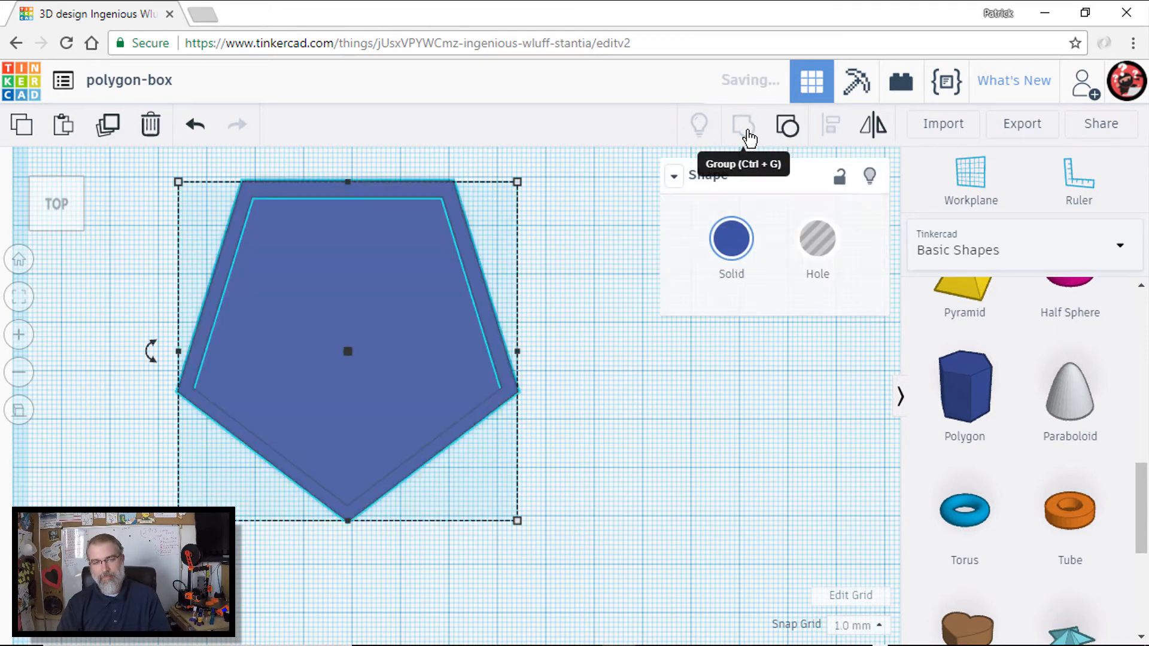
left_click(20, 260)
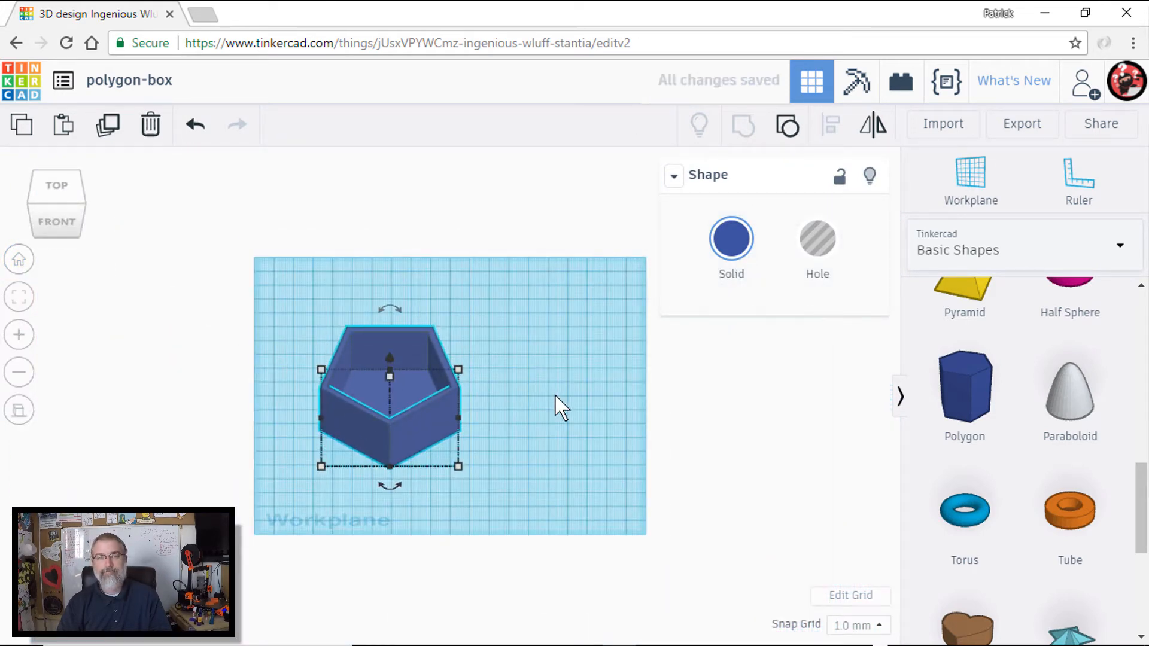
scroll(561, 409, "up", 5)
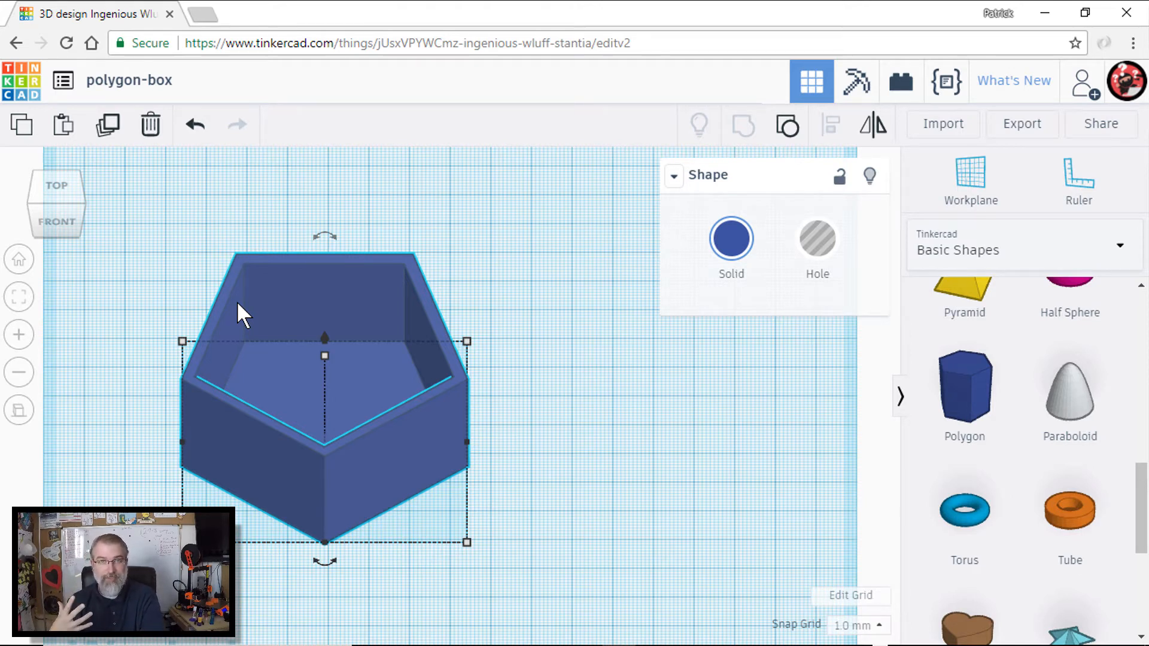
Step: Duplicate the pentagon box and place the copy beside the original as the lid
key("ctrl+d")
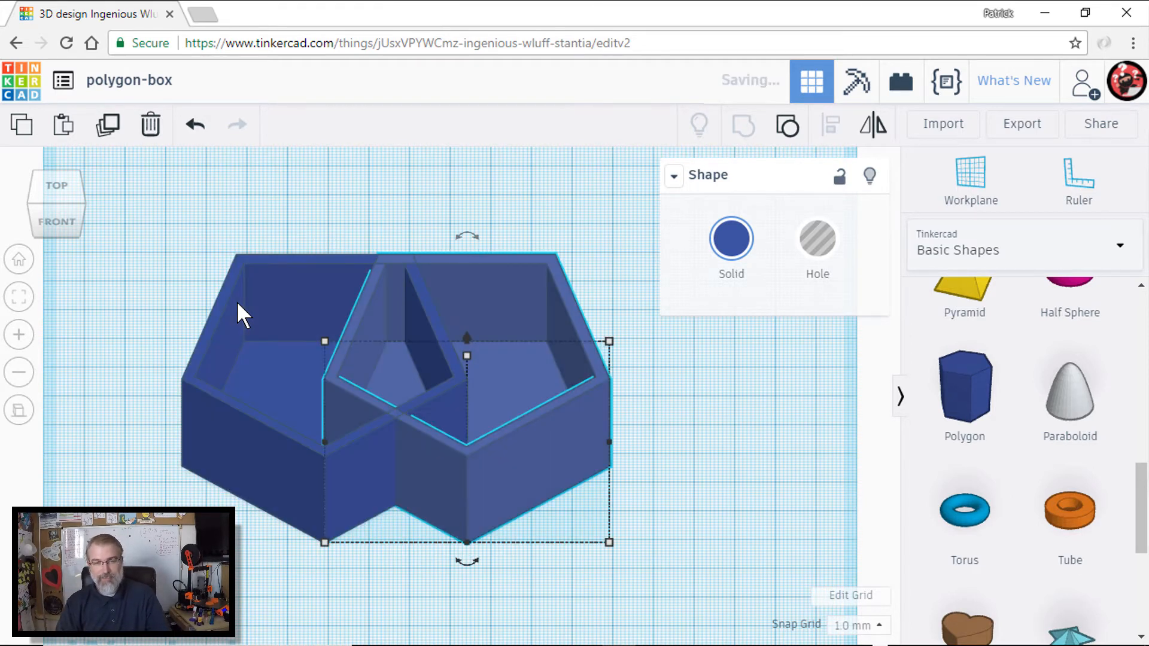
mouse_move(423, 316)
left_mouse_down()
mouse_move(696, 312)
mouse_move(685, 314)
left_mouse_up()
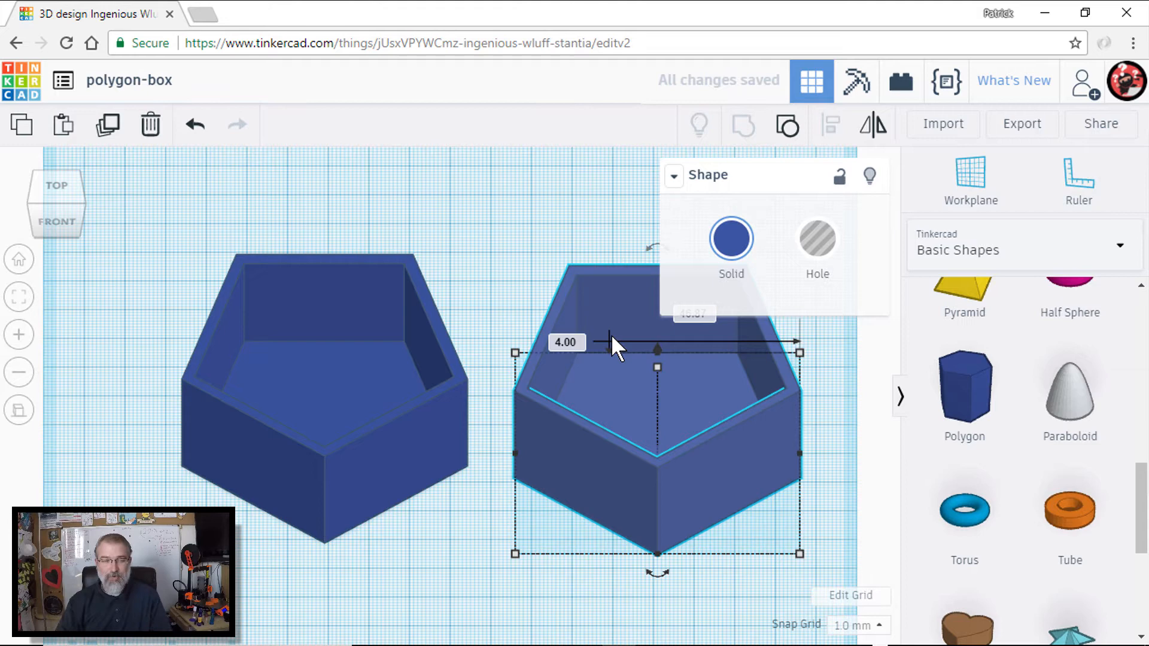
left_click(57, 221)
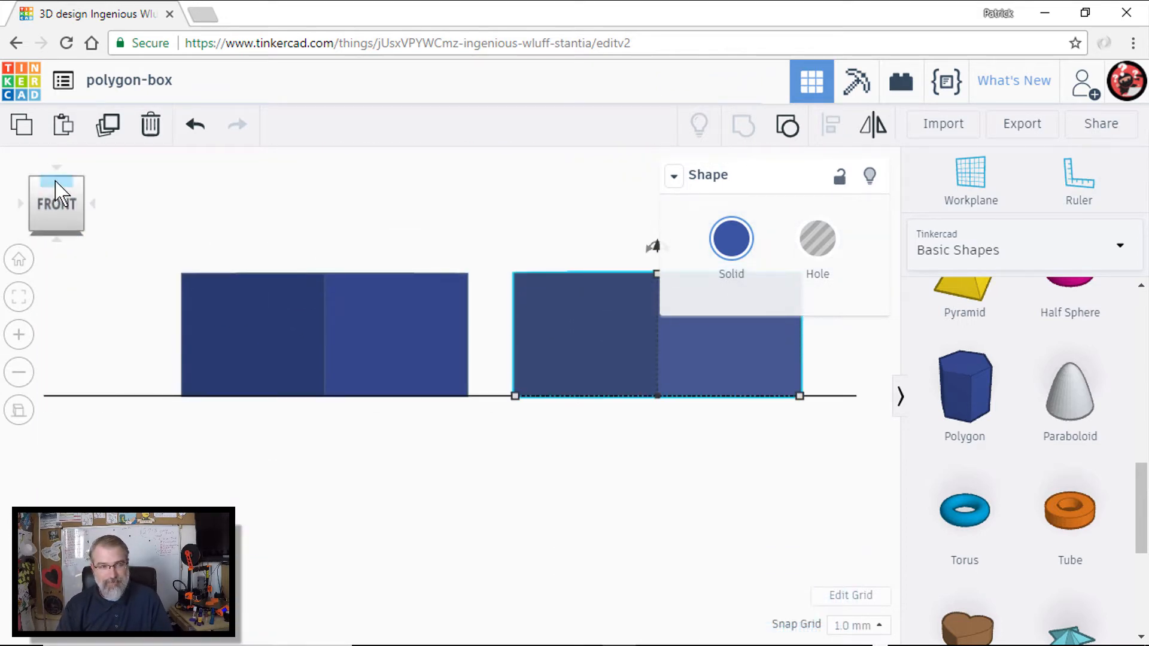
left_click_drag(57, 221, 62, 198)
left_click(57, 196)
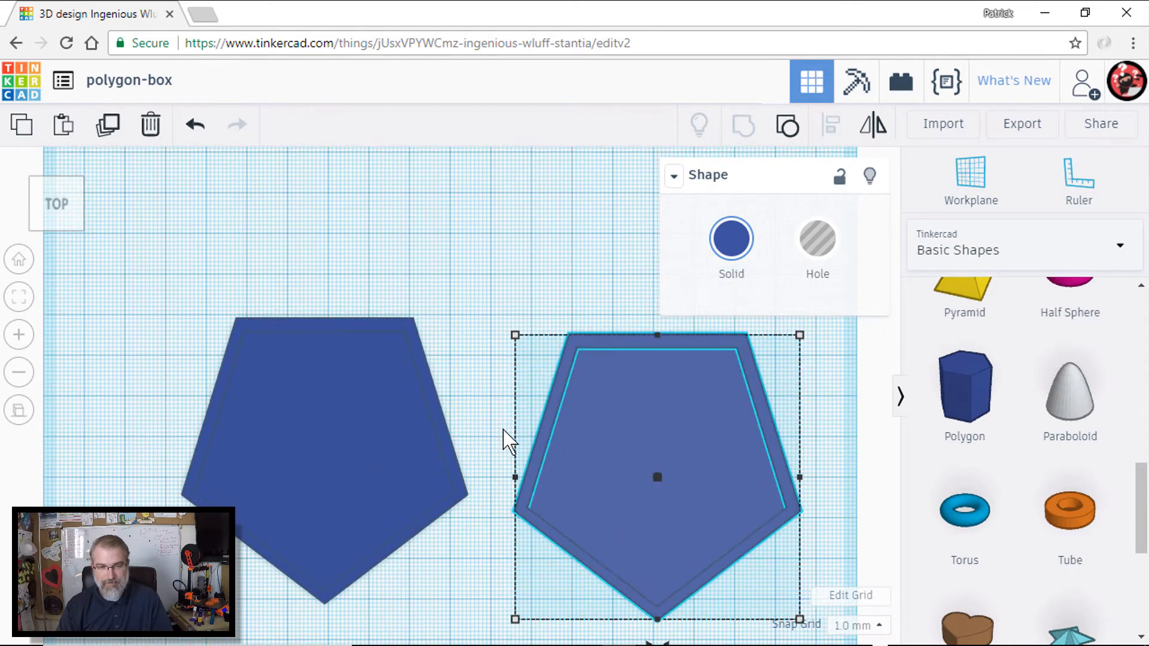
scroll(431, 341, "up", 3)
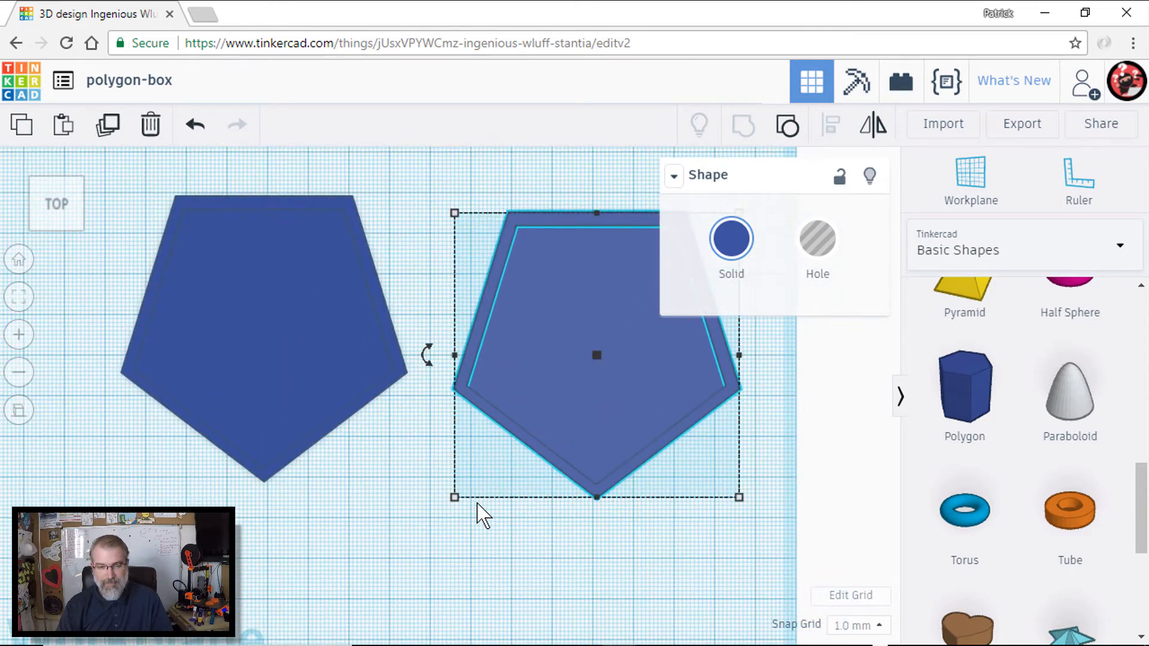
Step: Resize the lid copy from 70 to 78 mm in both width and length
left_click(460, 511)
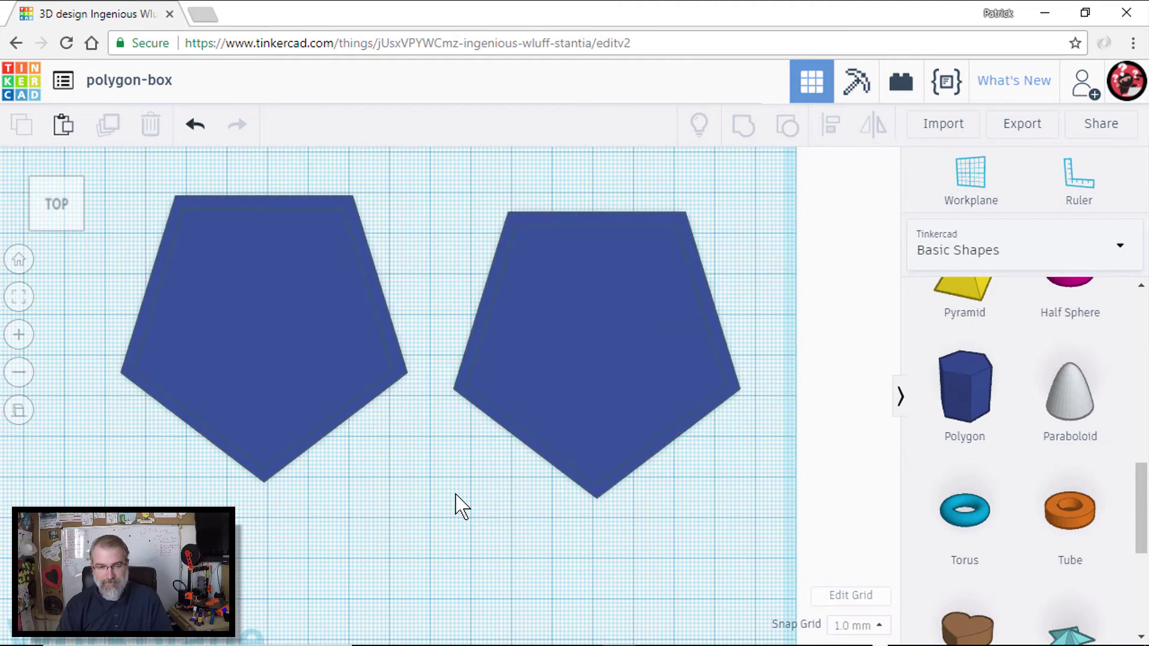
left_click(520, 393)
mouse_move(454, 498)
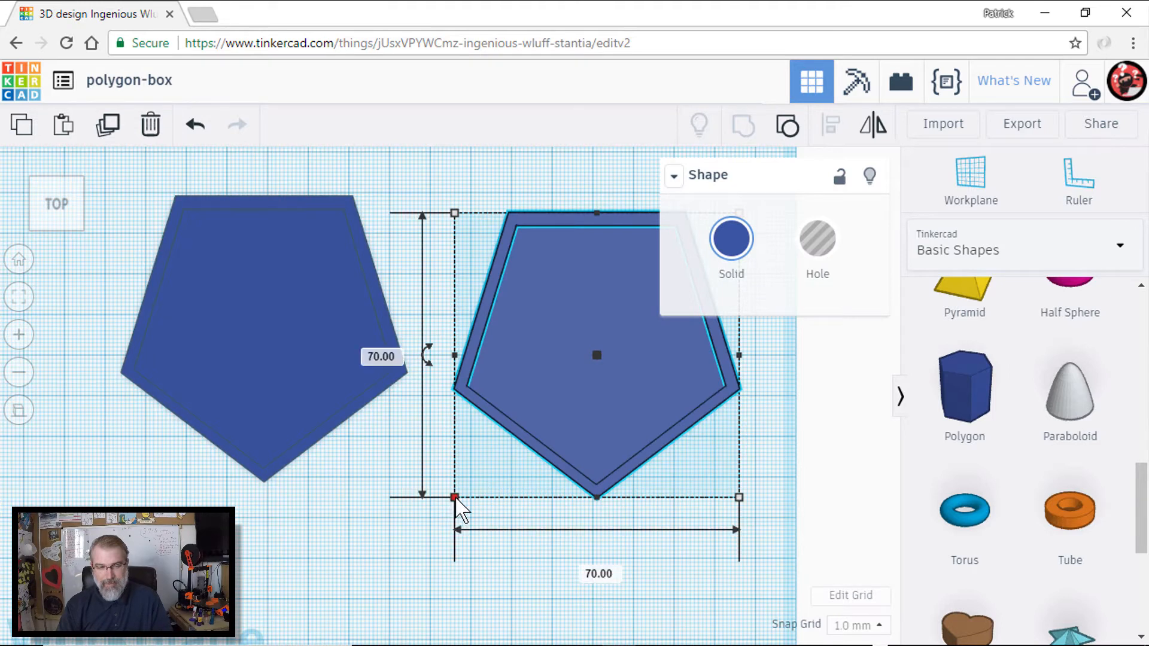
left_click(381, 357)
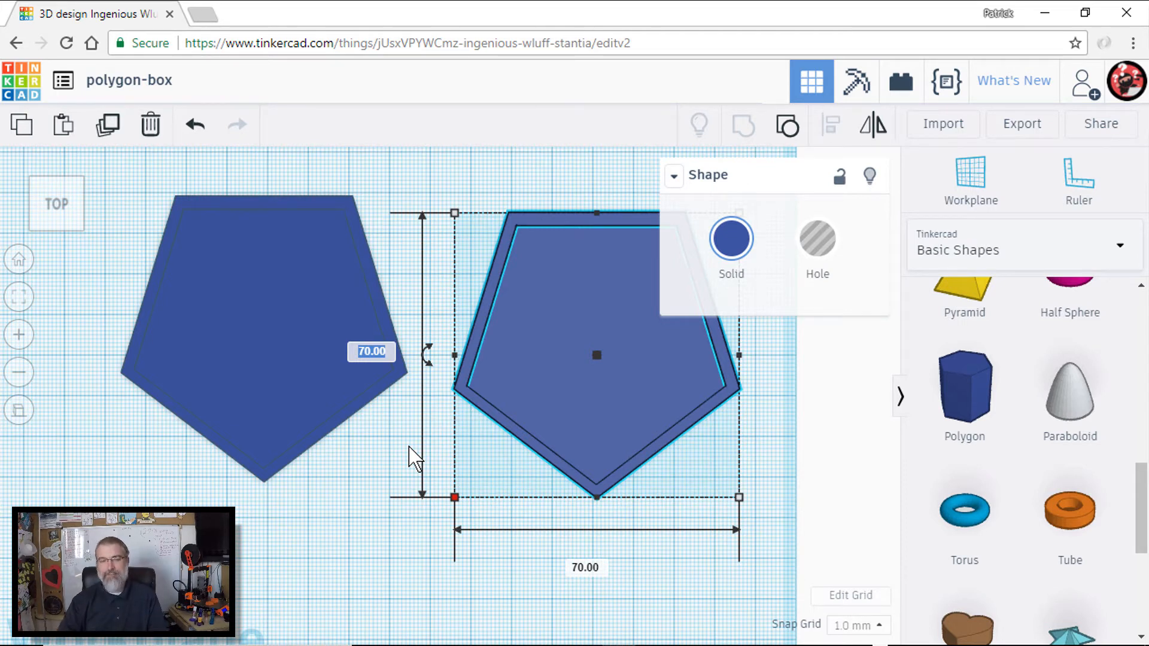
key("Return")
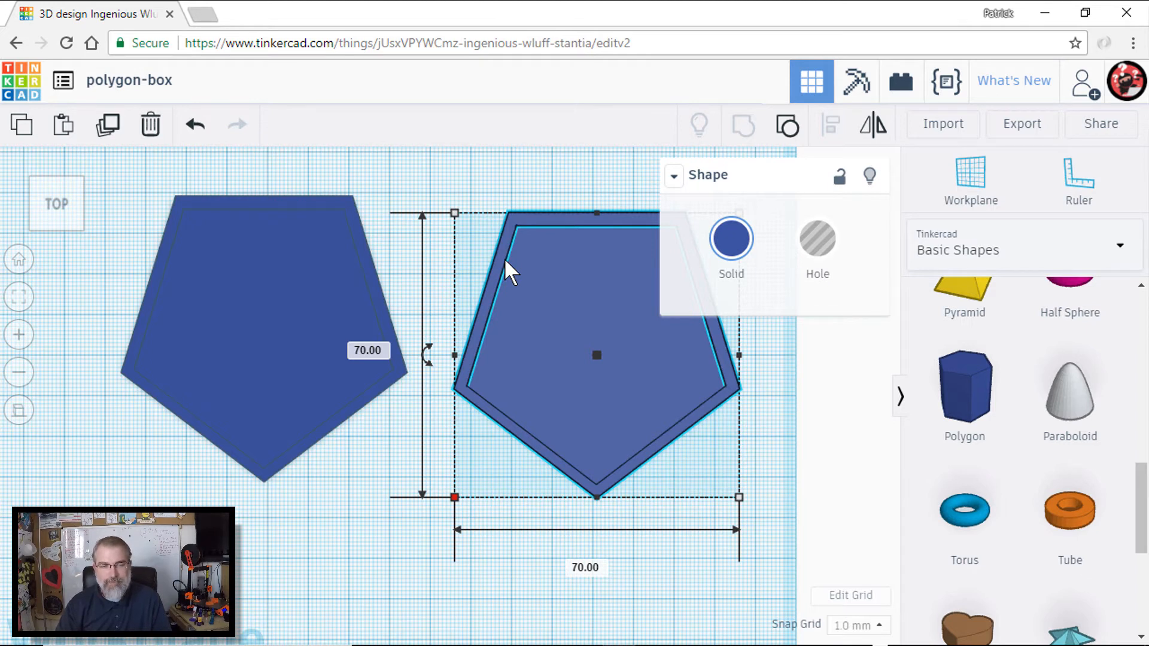
mouse_move(428, 356)
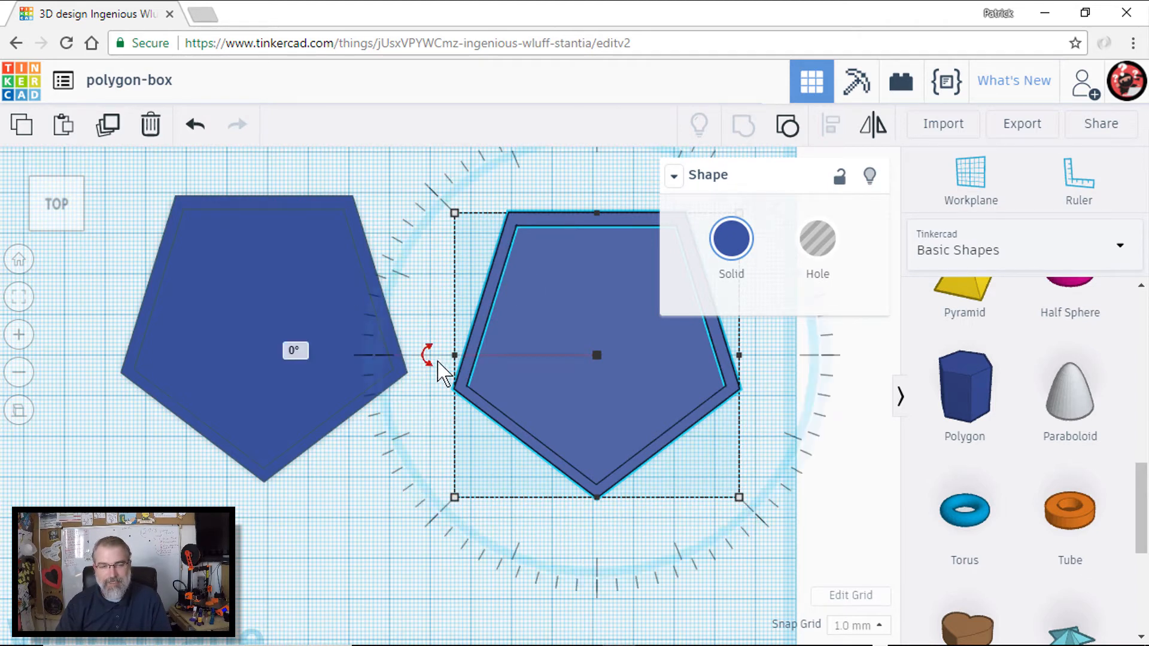
left_click(456, 498)
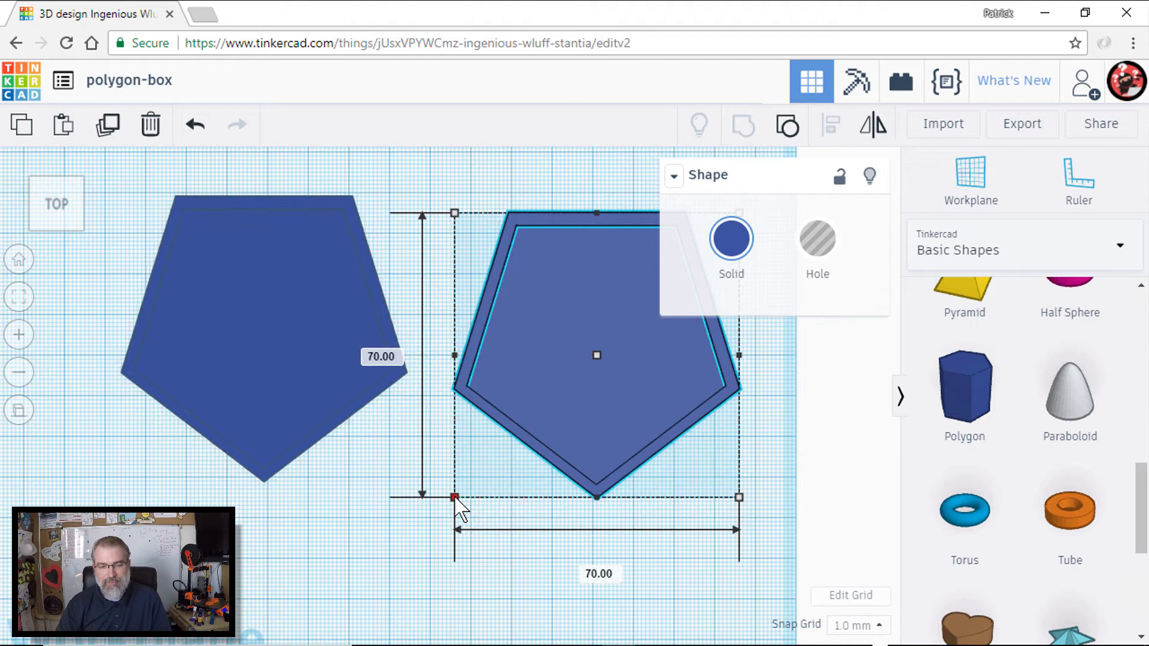
left_click(381, 357)
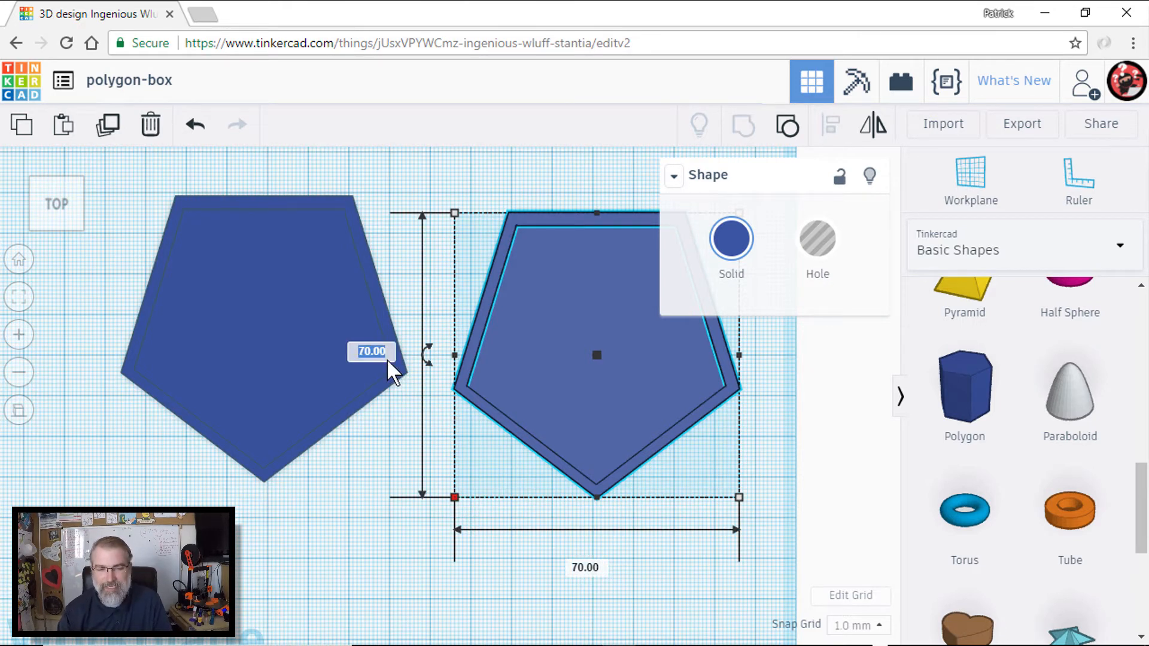
type("78")
key("Return")
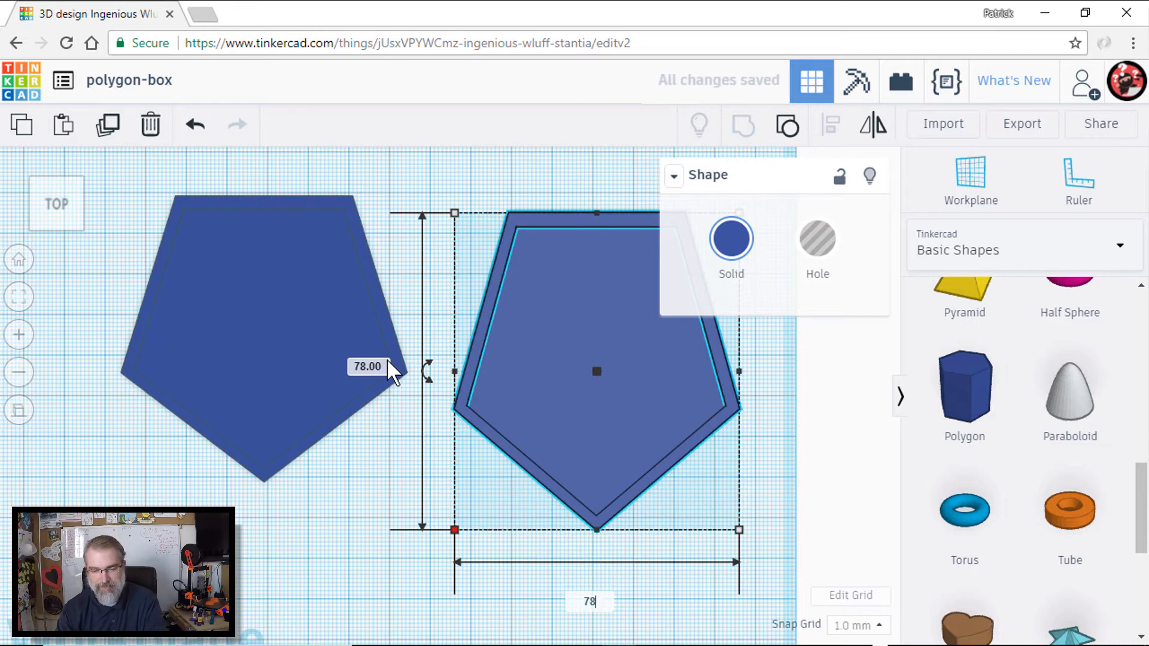
key("Return")
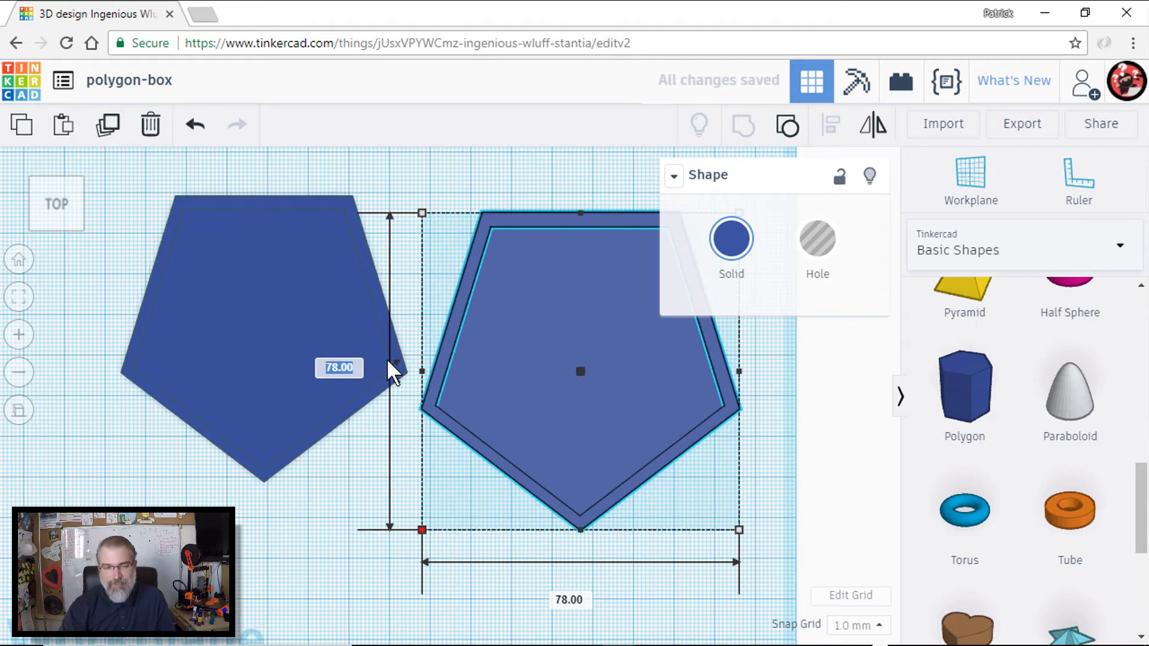
key("Return")
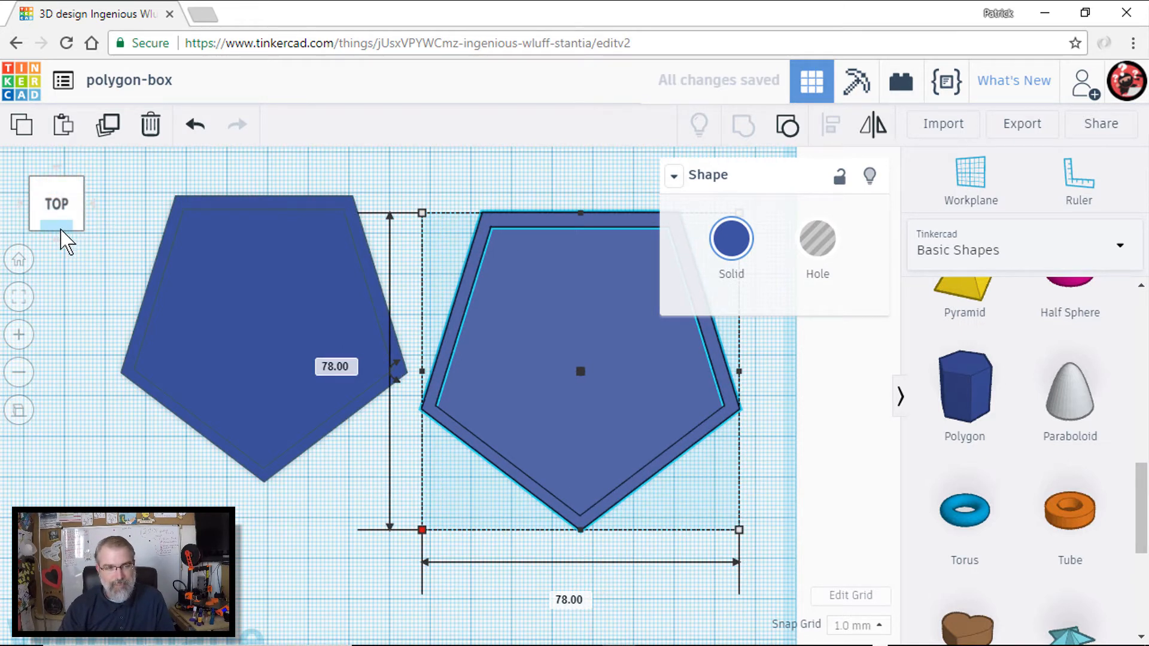
Step: Drag the lid's height handle down to 10 mm, making it a shallow tray
left_click(56, 227)
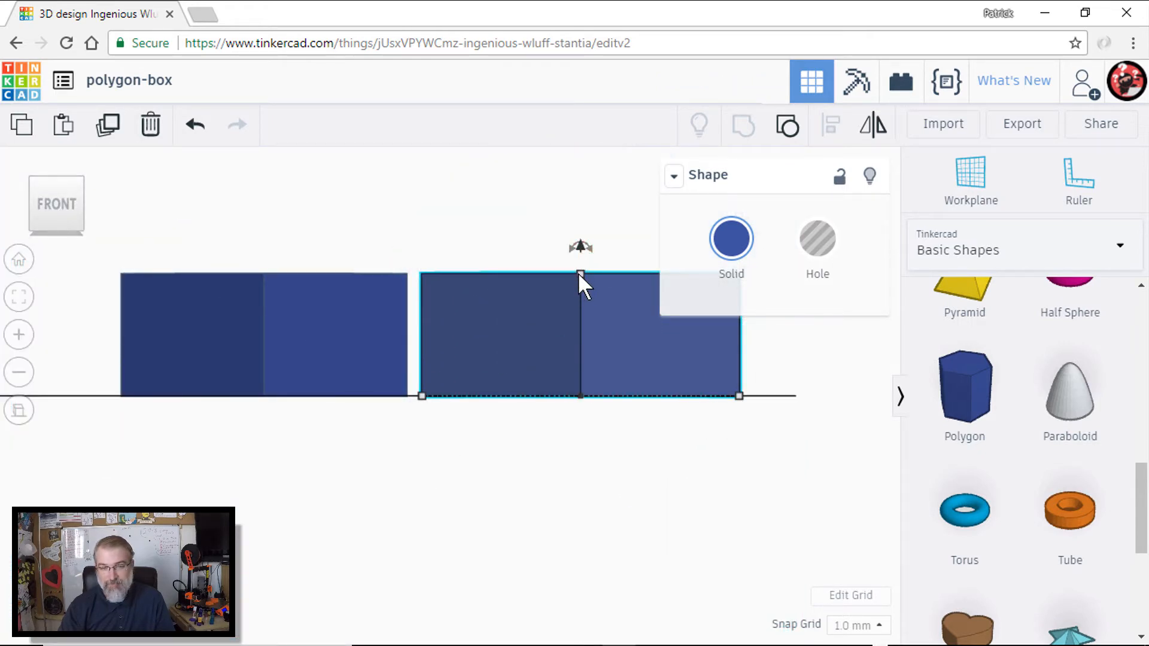
left_click_drag(580, 272, 586, 344)
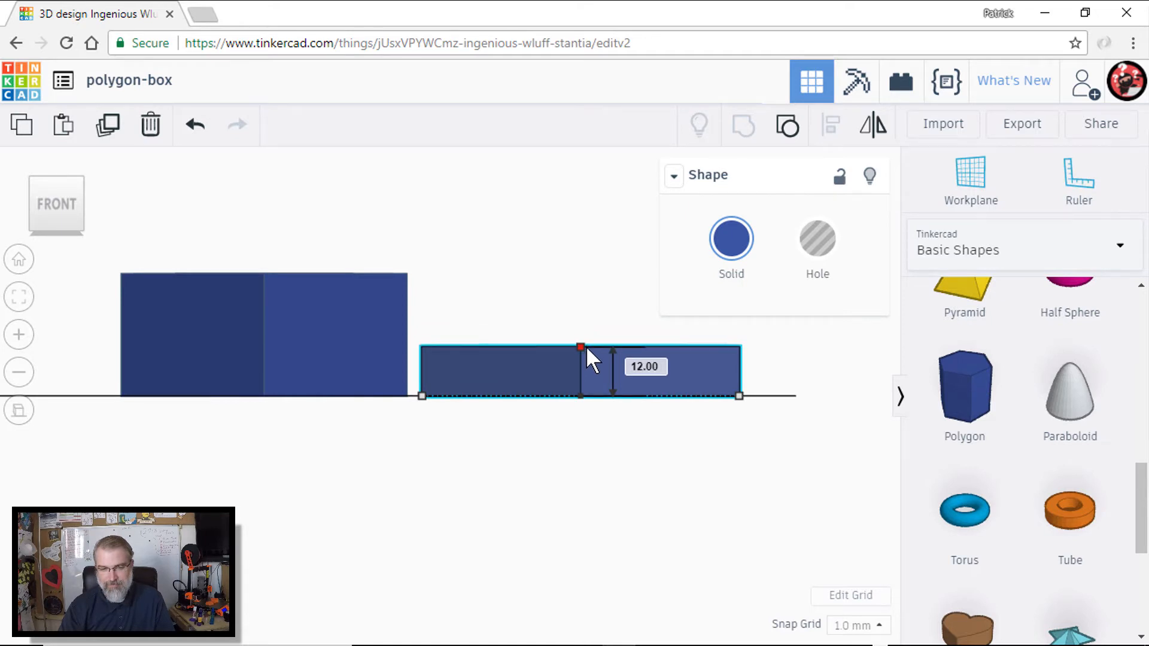
left_click_drag(586, 346, 585, 357)
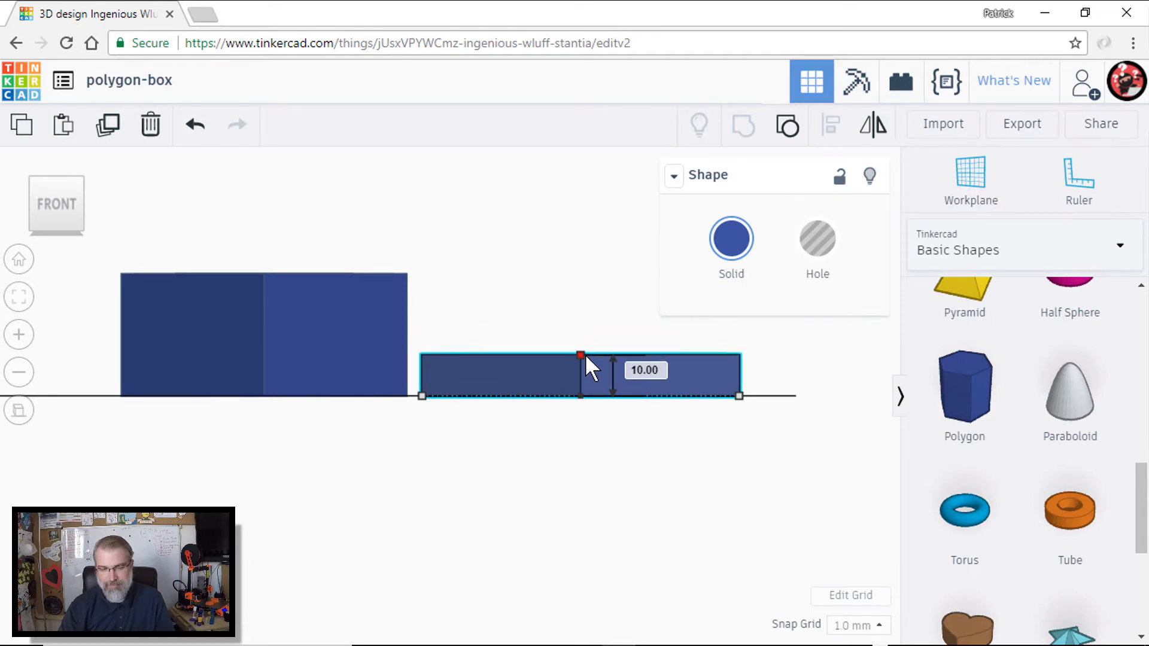
left_click(45, 193)
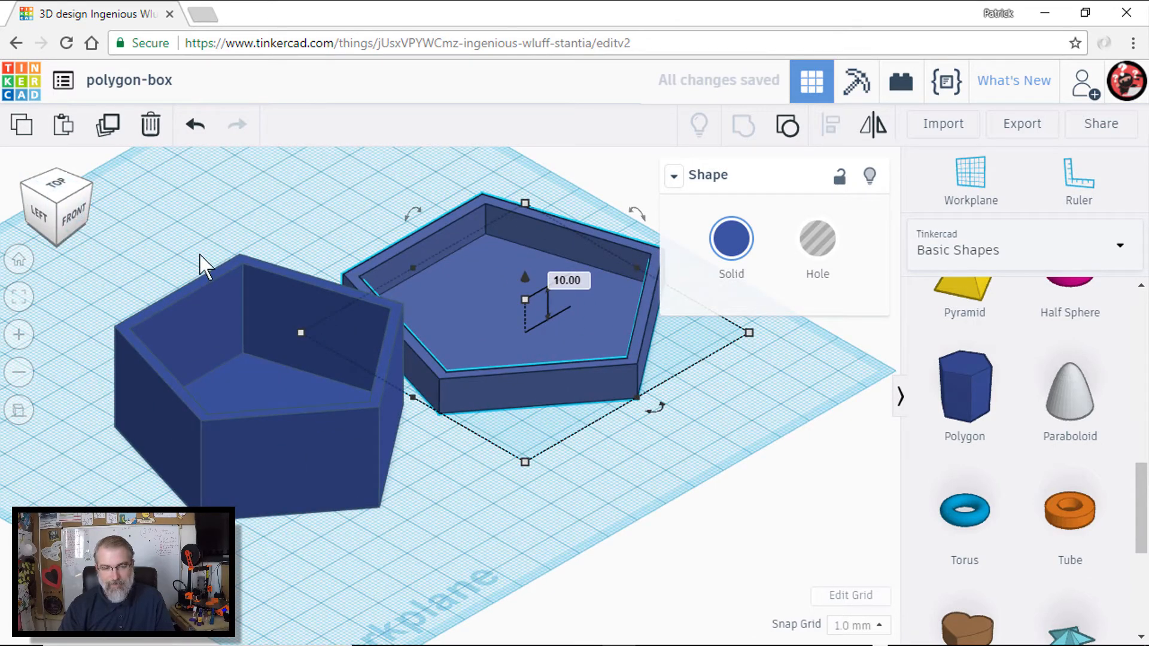
left_click(77, 216)
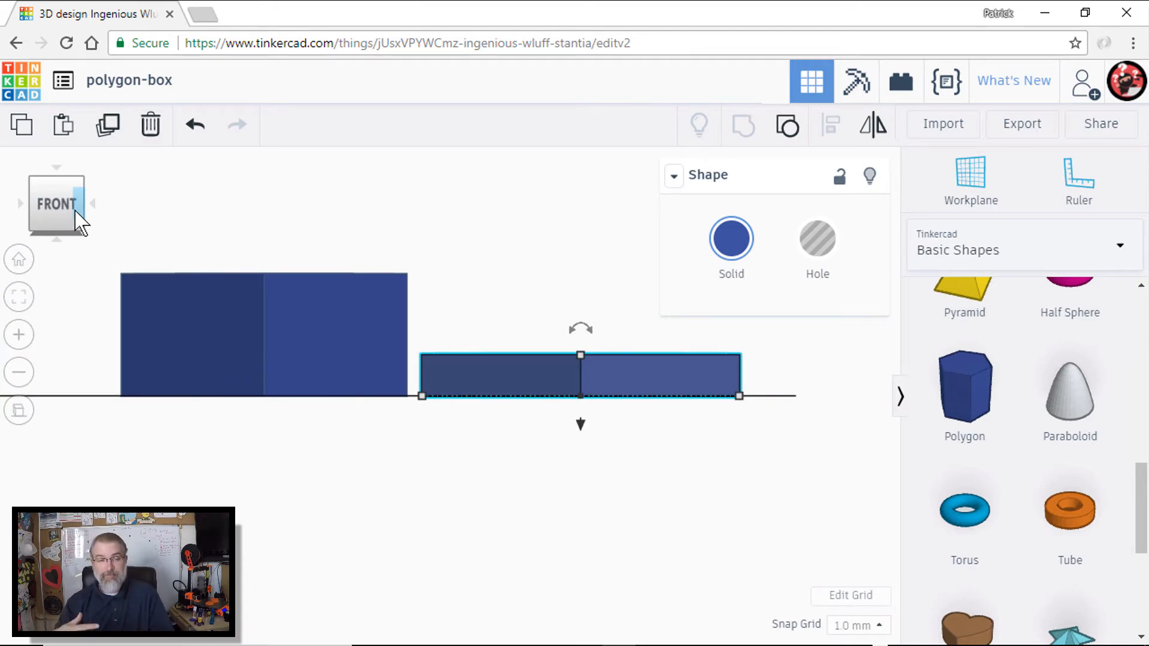
left_click(20, 261)
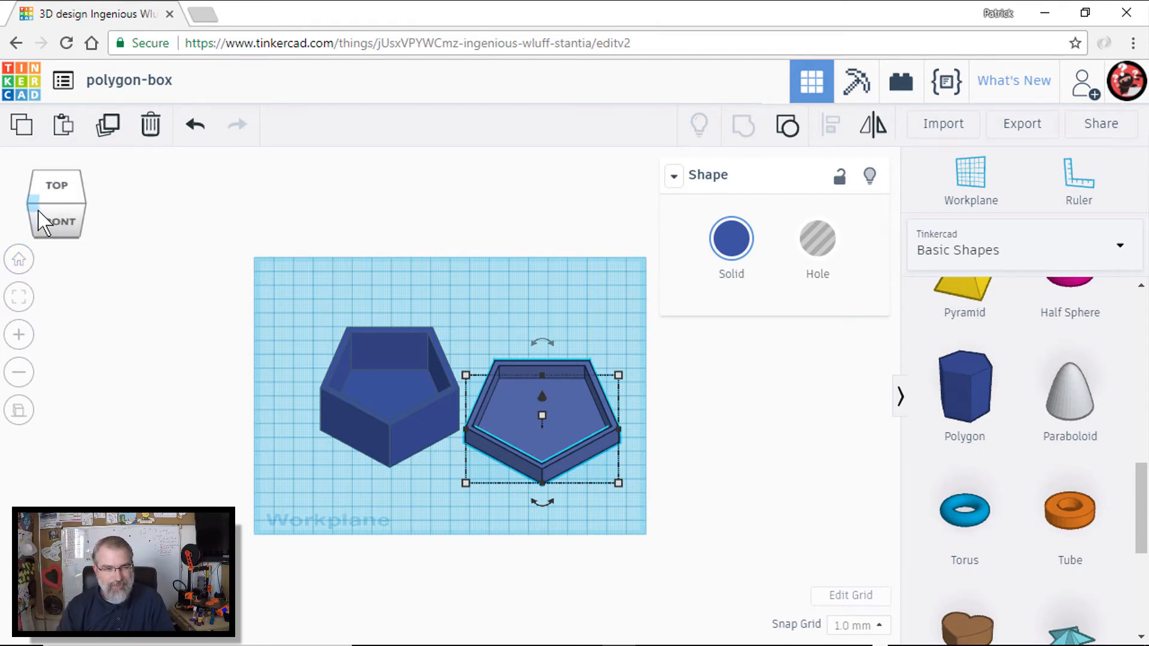
Step: Rotate the lid 180° upside down and lift it up over the box
left_click(56, 222)
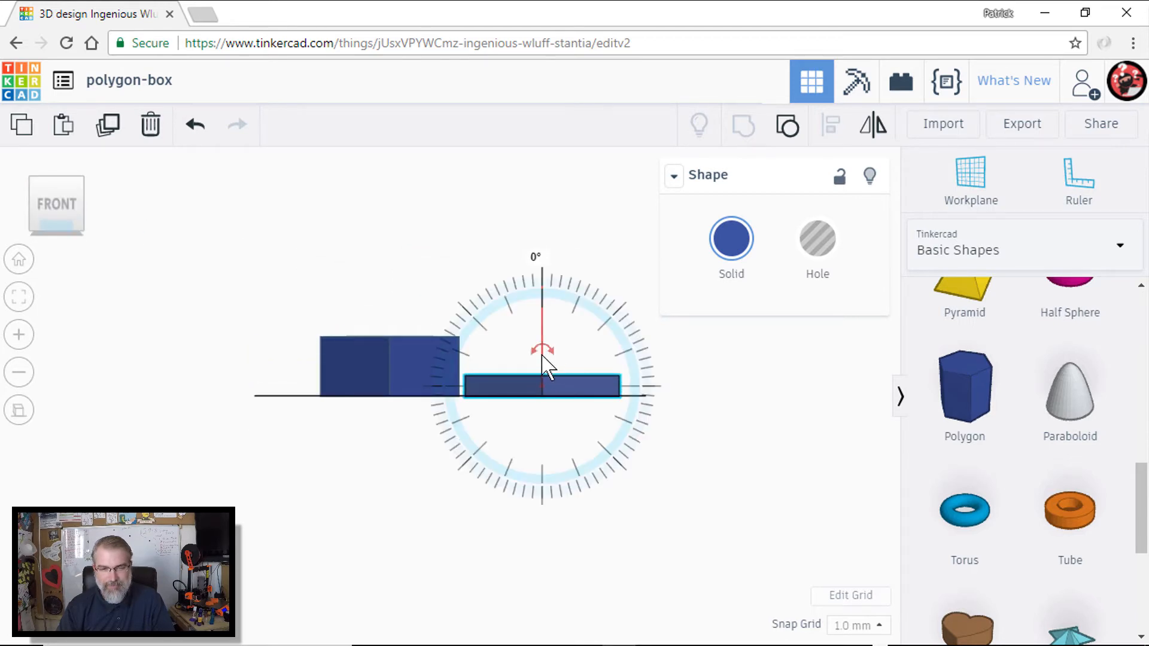
mouse_move(544, 353)
left_mouse_down()
mouse_move(526, 461)
mouse_move(550, 476)
left_mouse_up()
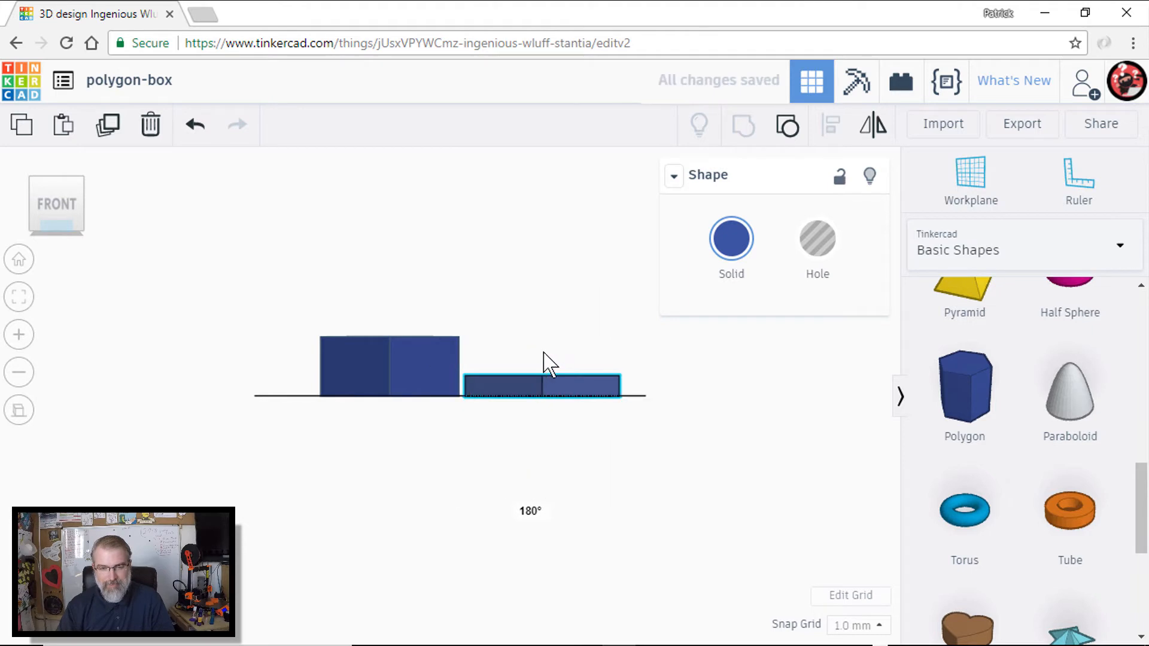
left_click_drag(551, 363, 545, 286)
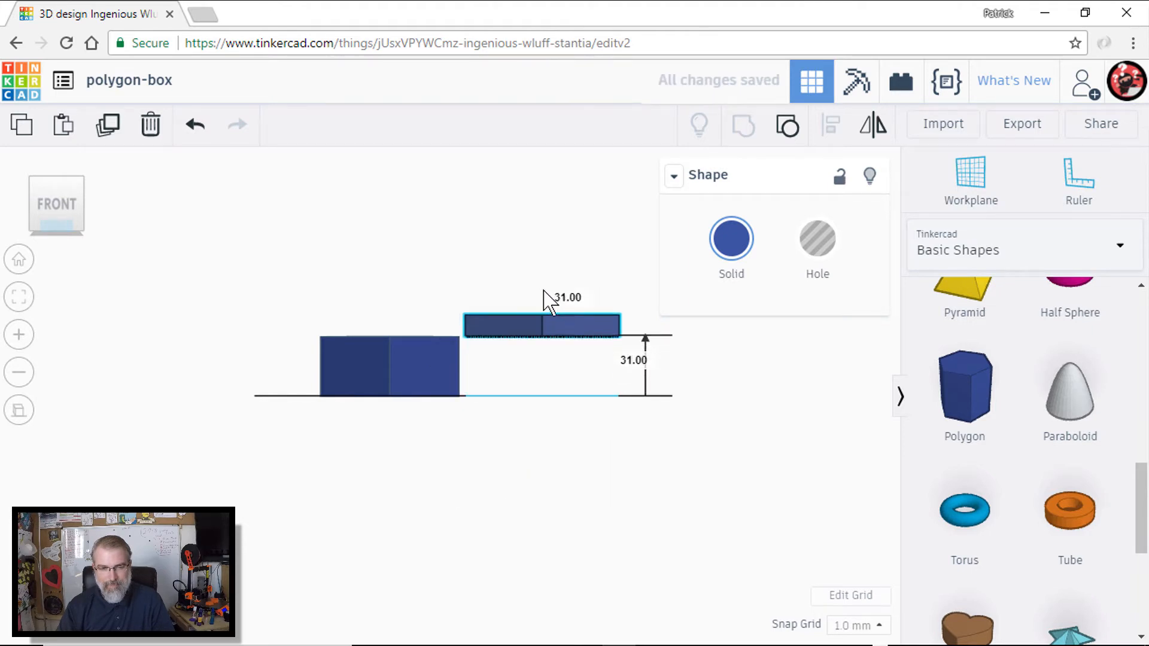
mouse_move(551, 332)
left_mouse_down()
mouse_move(391, 315)
mouse_move(401, 317)
left_mouse_up()
Step: Align the lid centred on top of the box using top and right views
left_click_drag(56, 204, 56, 185)
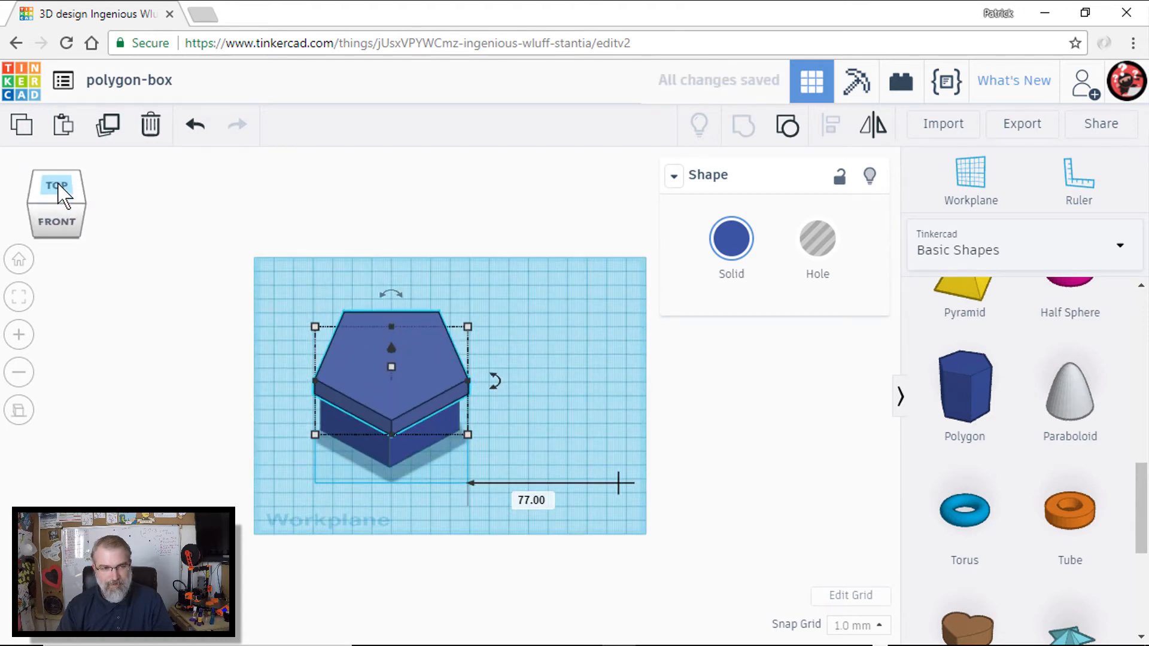
left_click(60, 191)
left_click(398, 421)
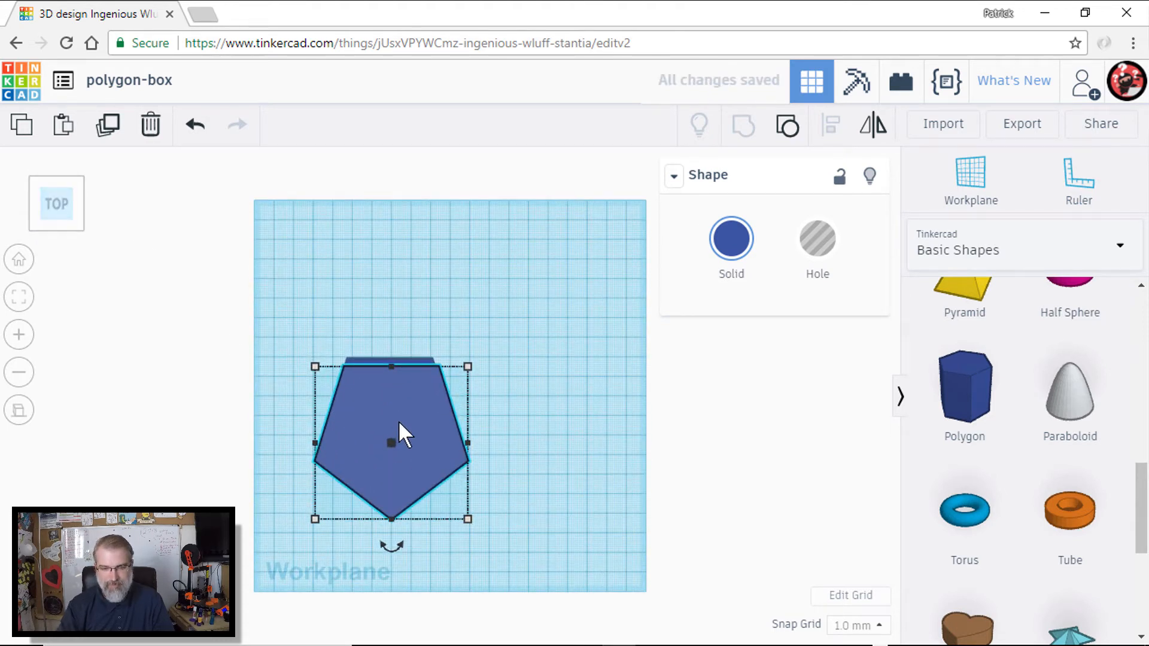
left_click_drag(398, 431, 398, 420)
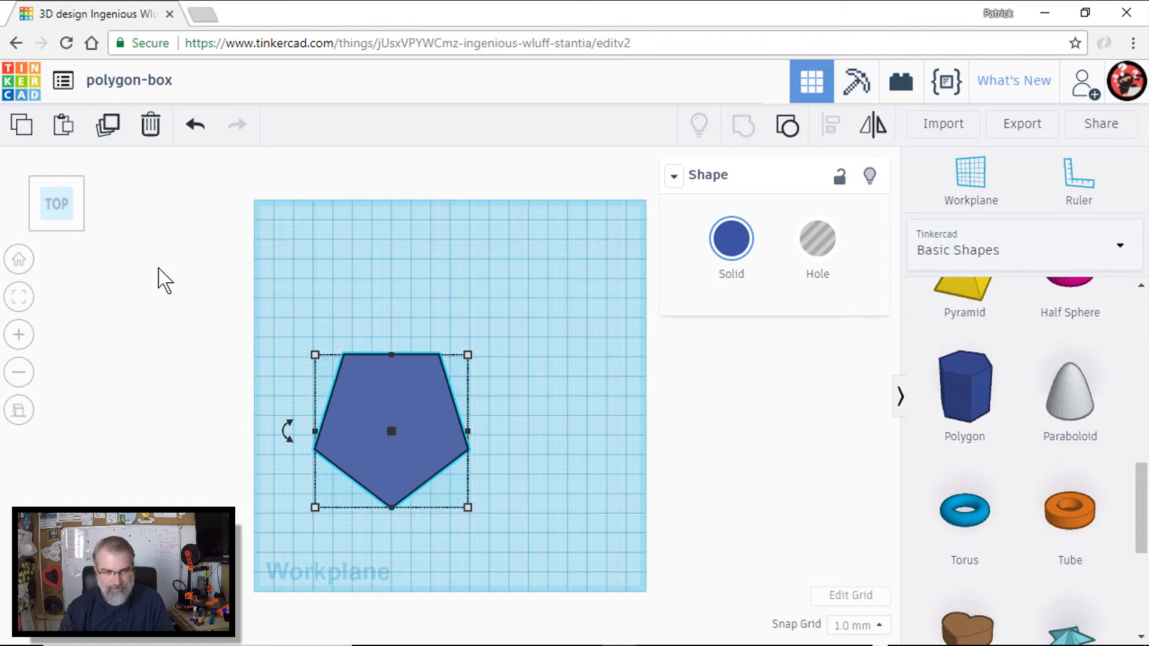
left_click_drag(76, 233, 81, 225)
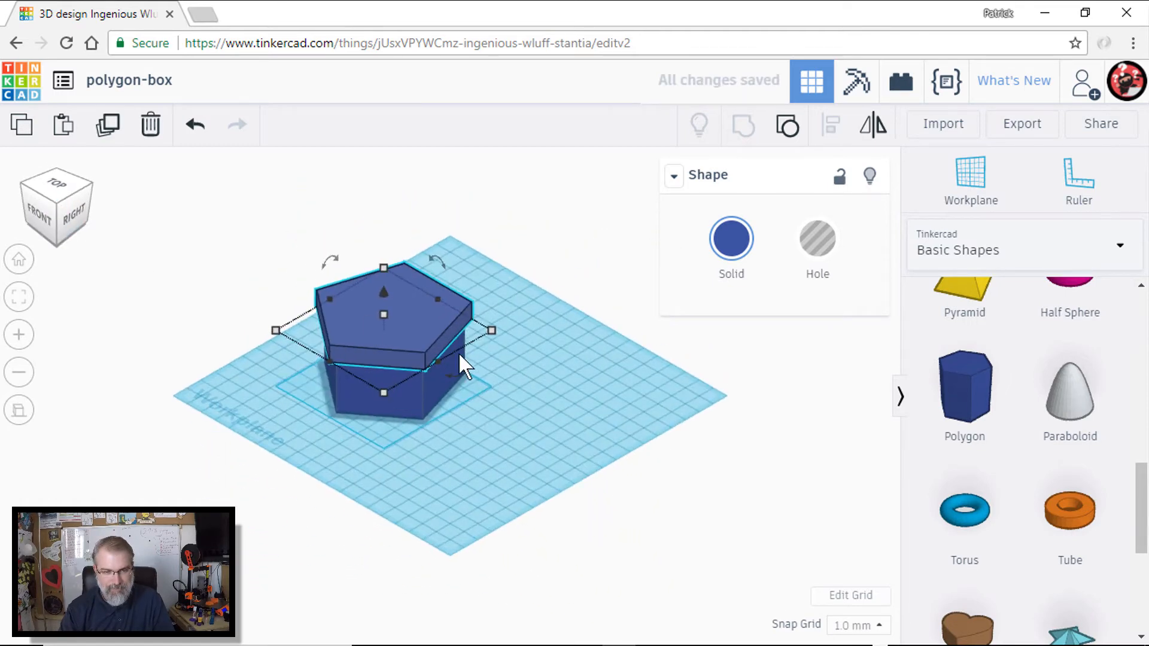
scroll(484, 375, "up", 6)
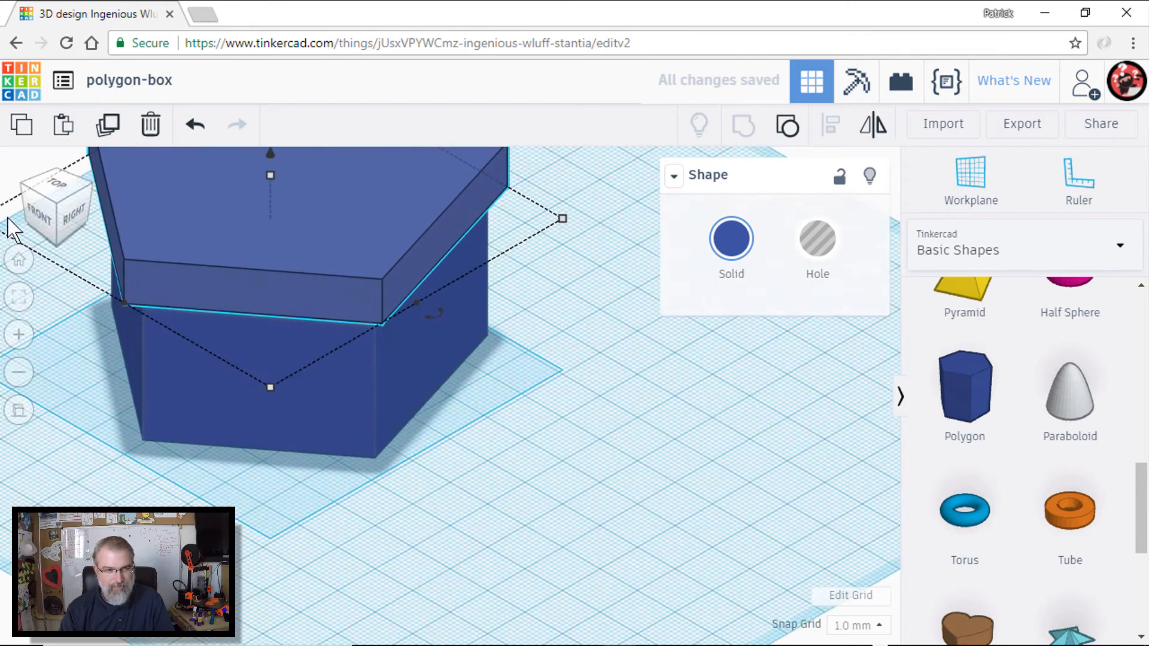
left_click(73, 216)
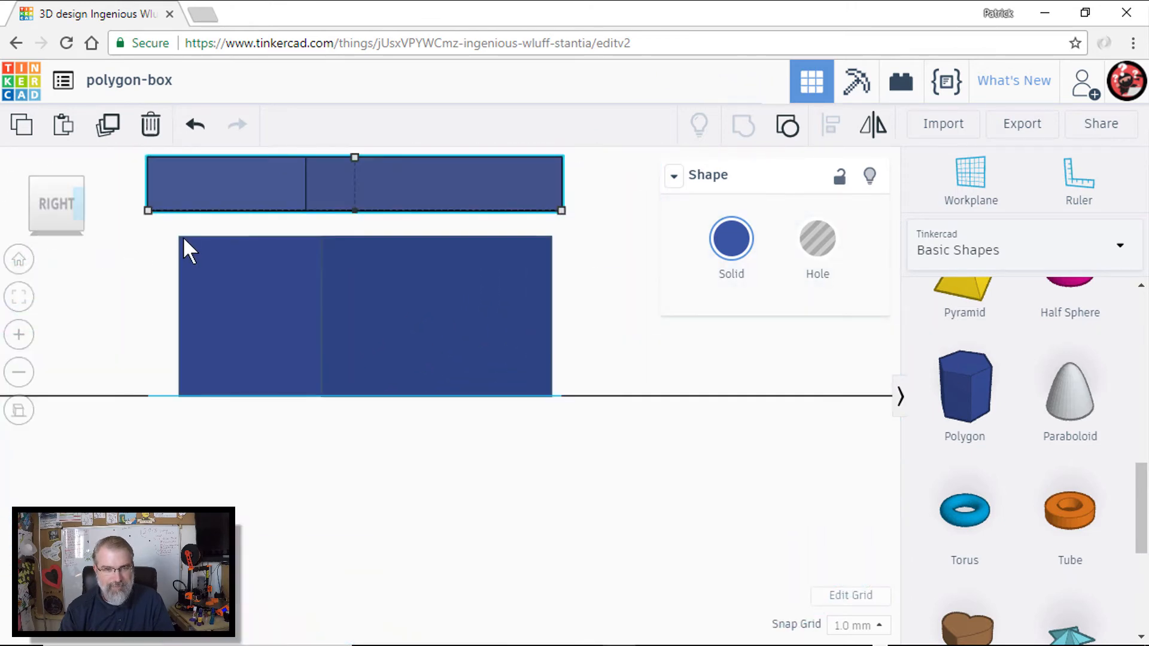
left_click_drag(328, 179, 335, 177)
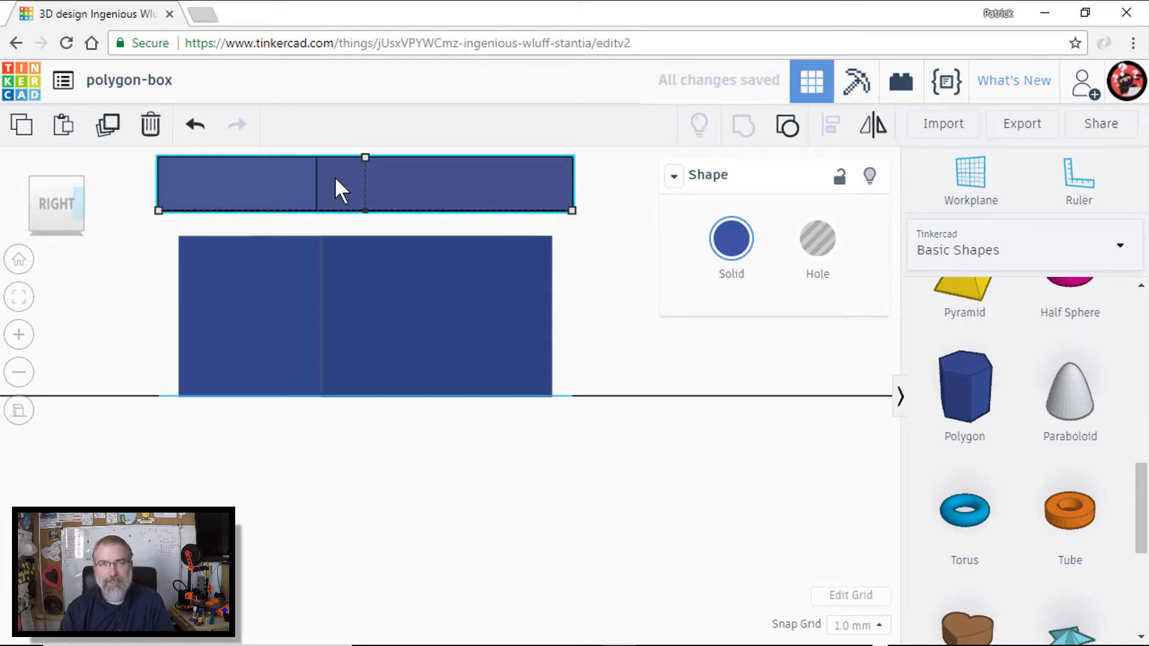
left_click(44, 200)
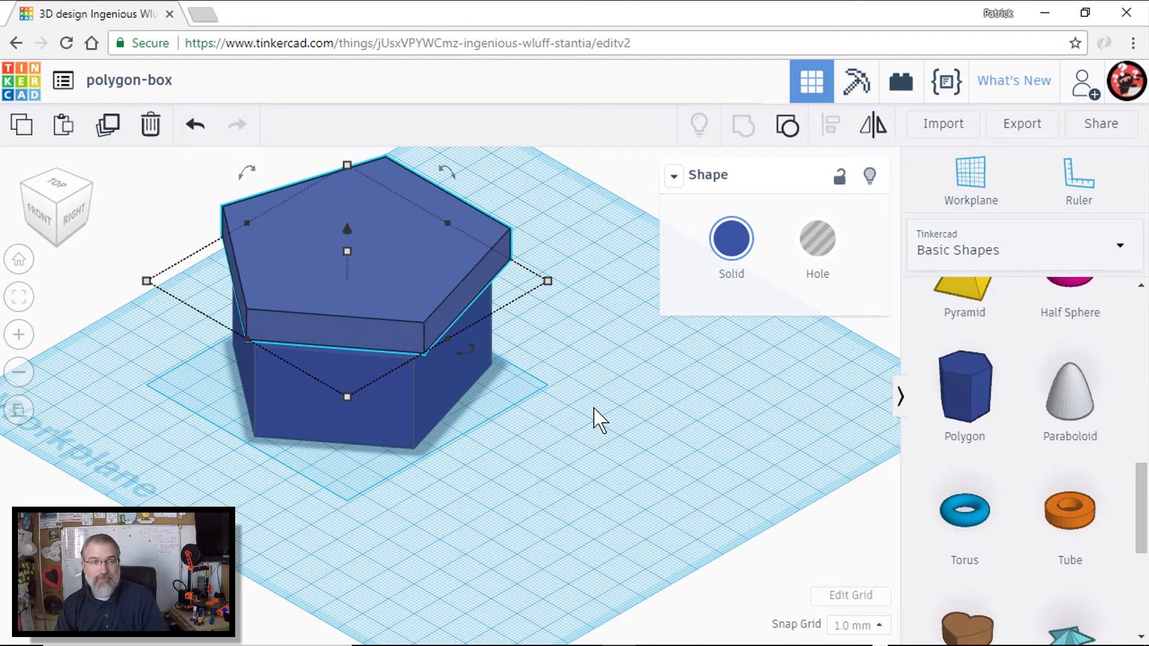
Step: Undo three times so the lid sits open-side up beside the box again
left_click(194, 126)
left_click(194, 126)
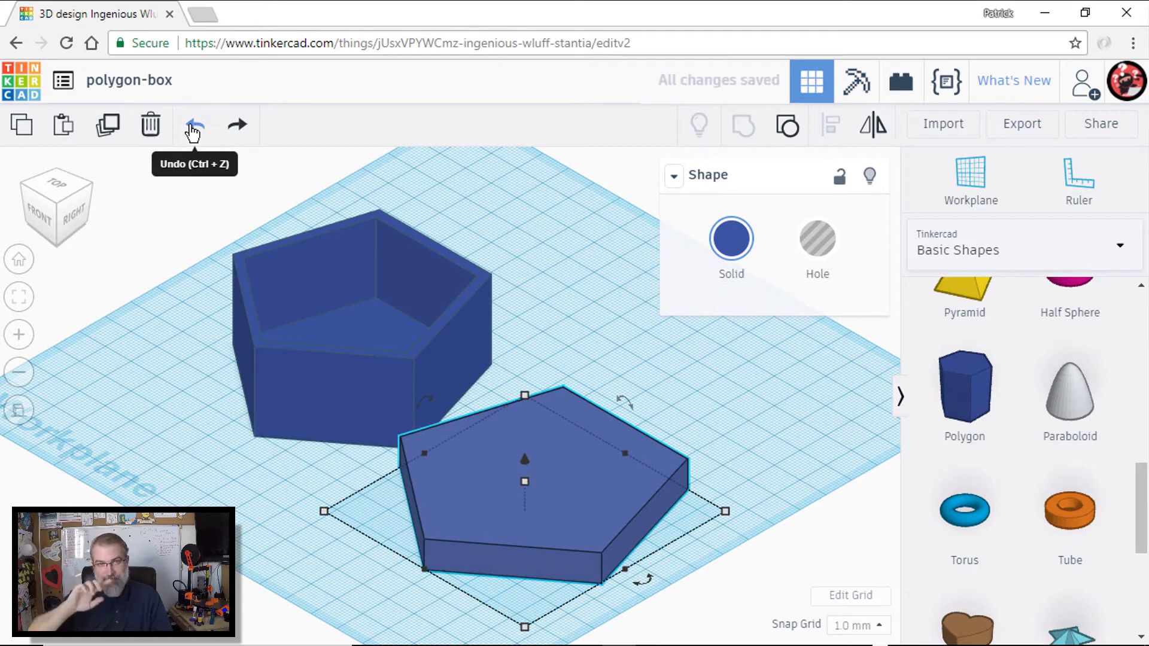
left_click(194, 126)
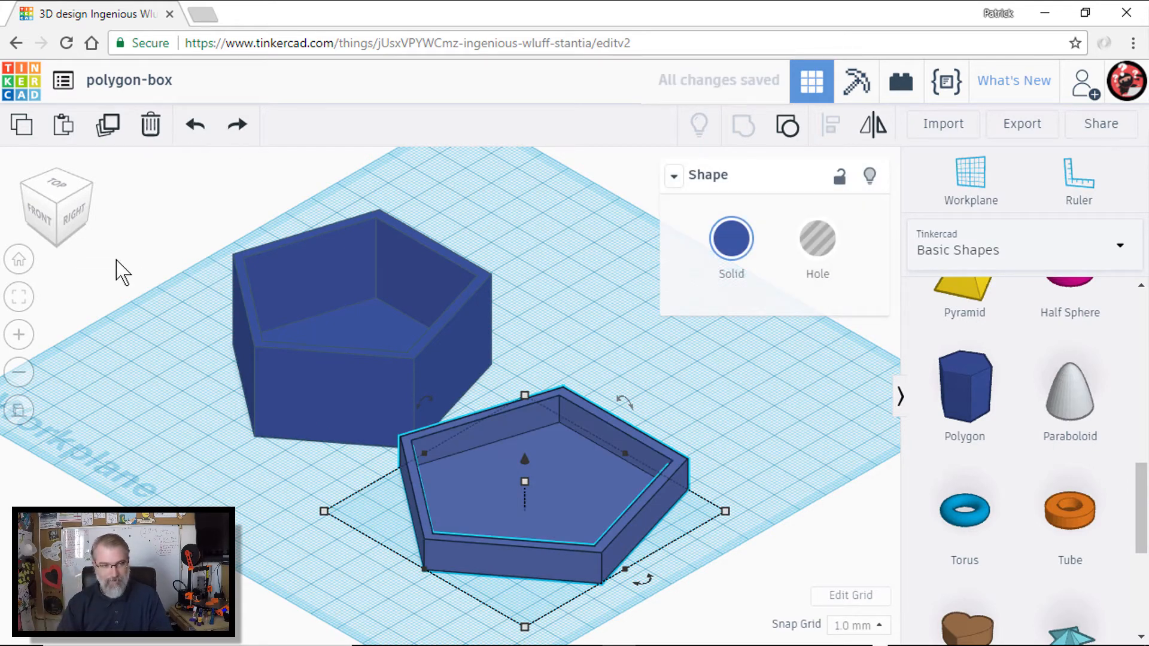
left_click(39, 215)
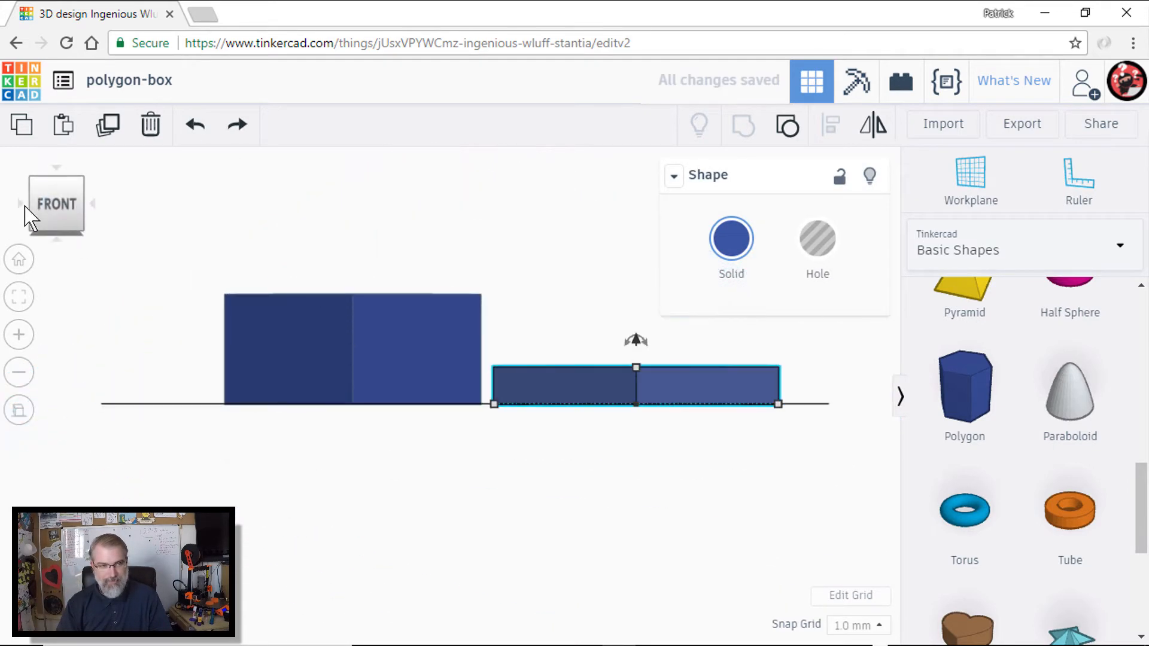
left_click(19, 260)
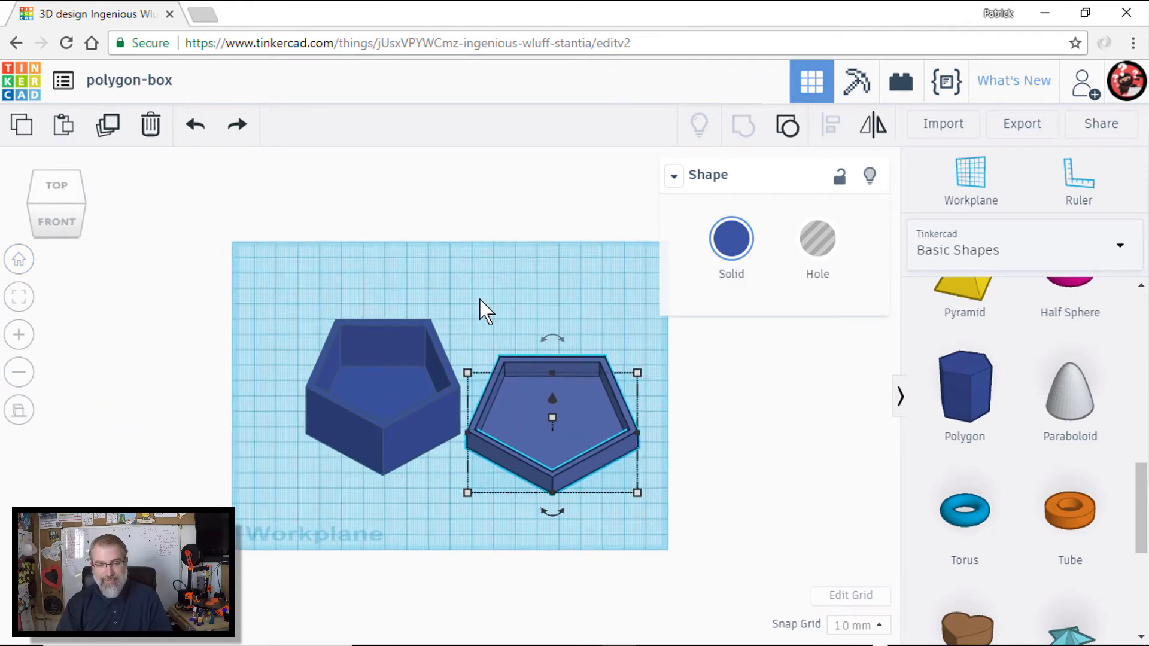
scroll(481, 310, "up", 4)
scroll(482, 309, "up", 3)
scroll(499, 285, "up", 3)
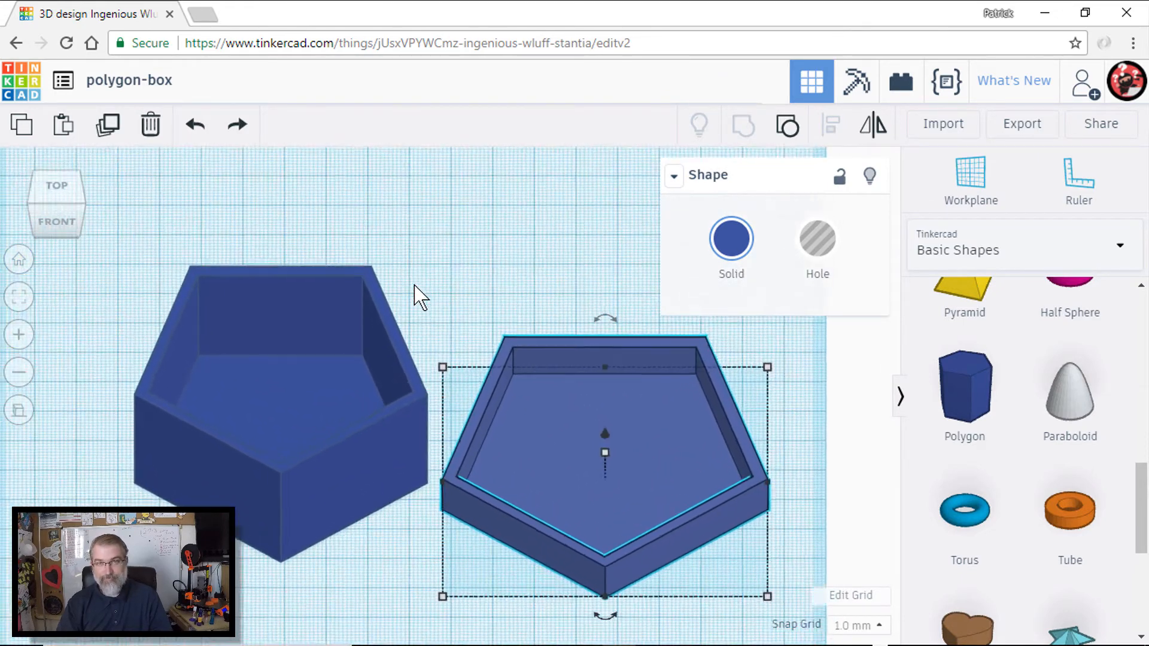
scroll(450, 292, "up", 2)
scroll(450, 301, "down", 3)
scroll(476, 310, "down", 2)
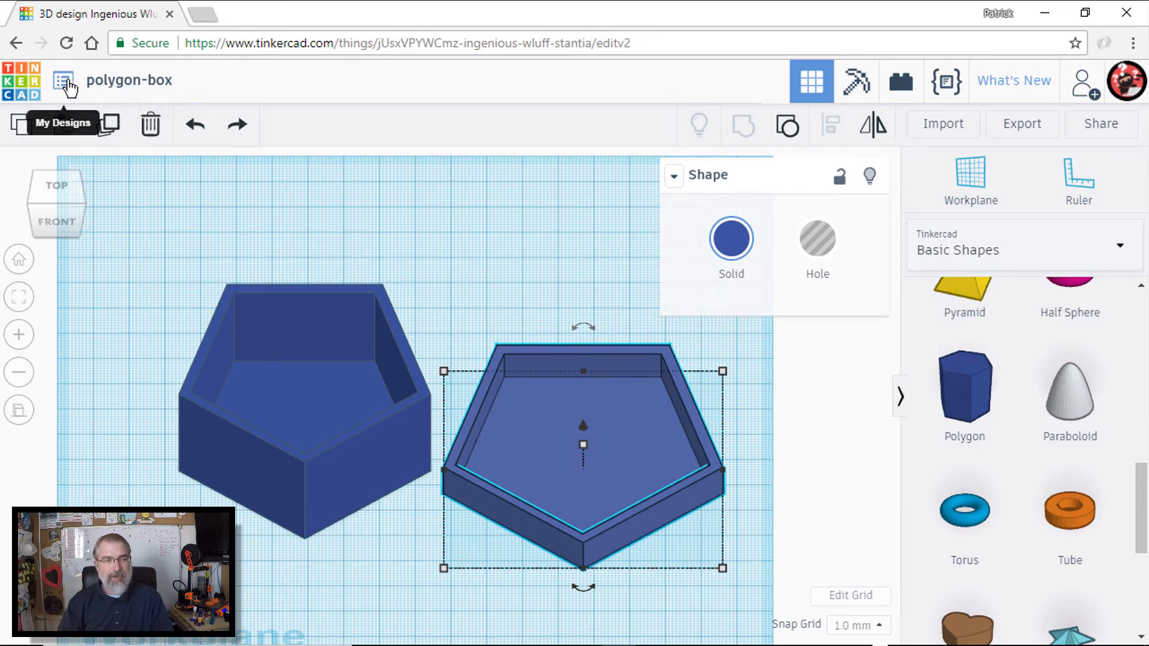
Step: View the My Designs list, close it, and deselect the lid on the workplane
left_click(65, 84)
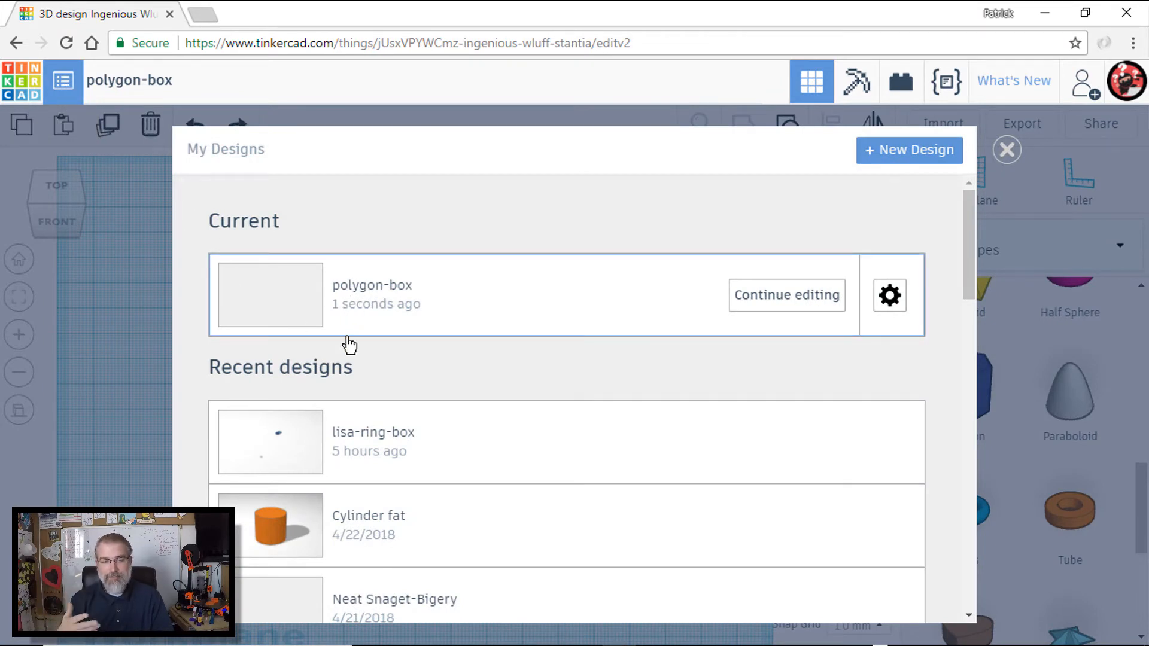
left_click(520, 124)
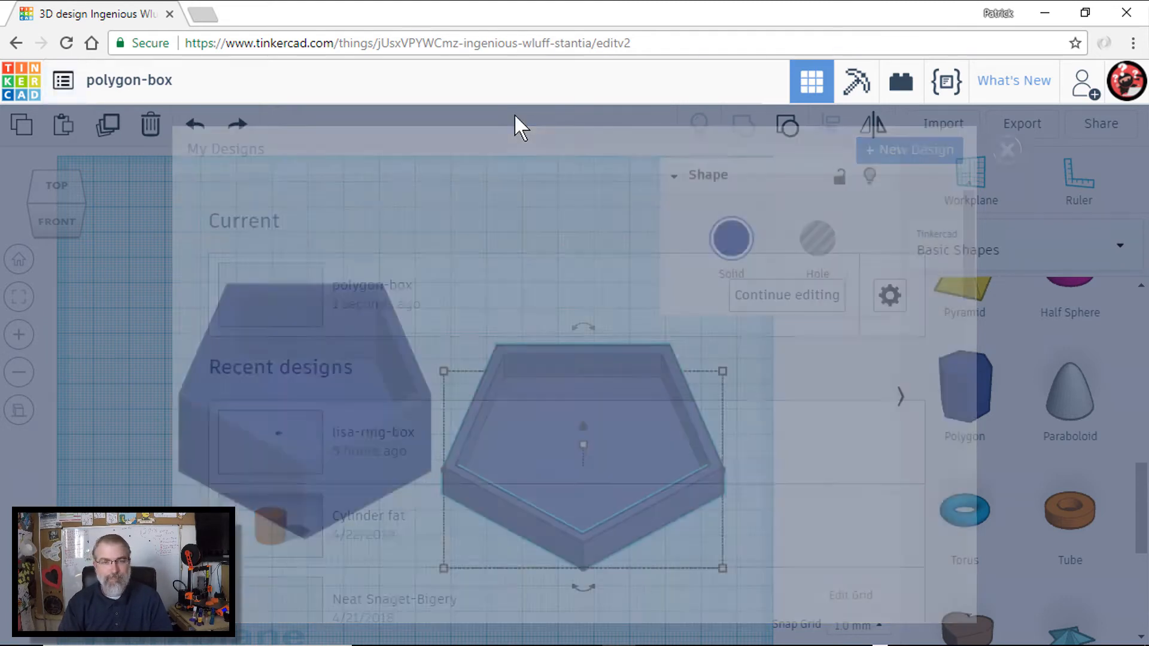
left_click(792, 369)
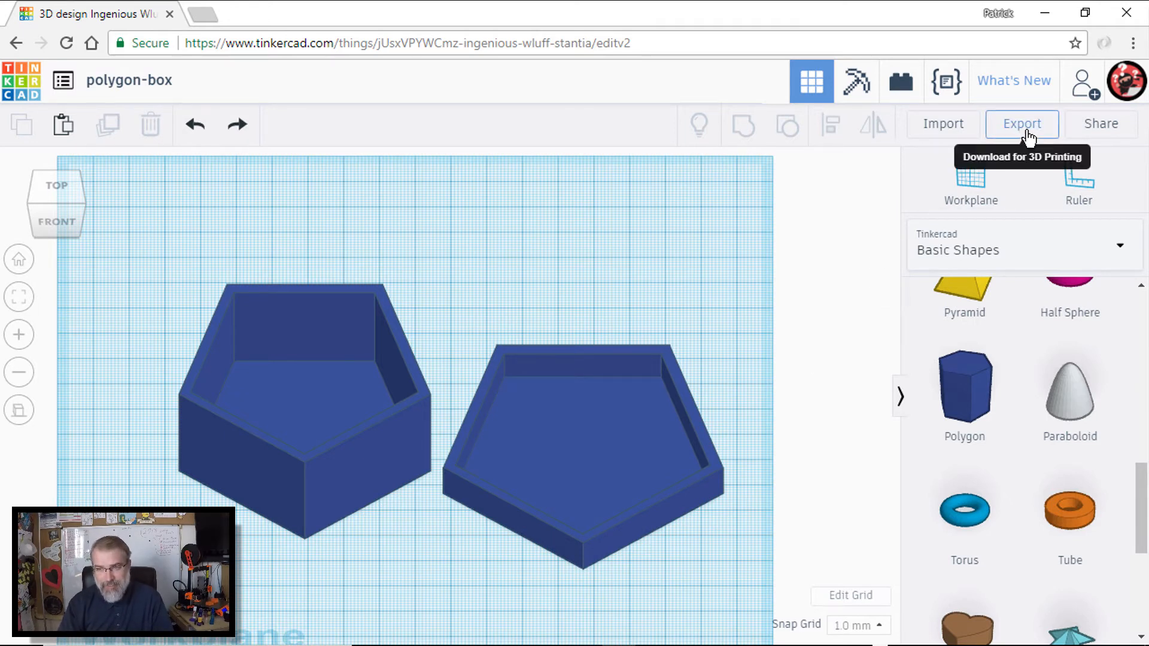
Step: Export everything in the design as polygon-box.stl and show it in Downloads
left_click(1028, 135)
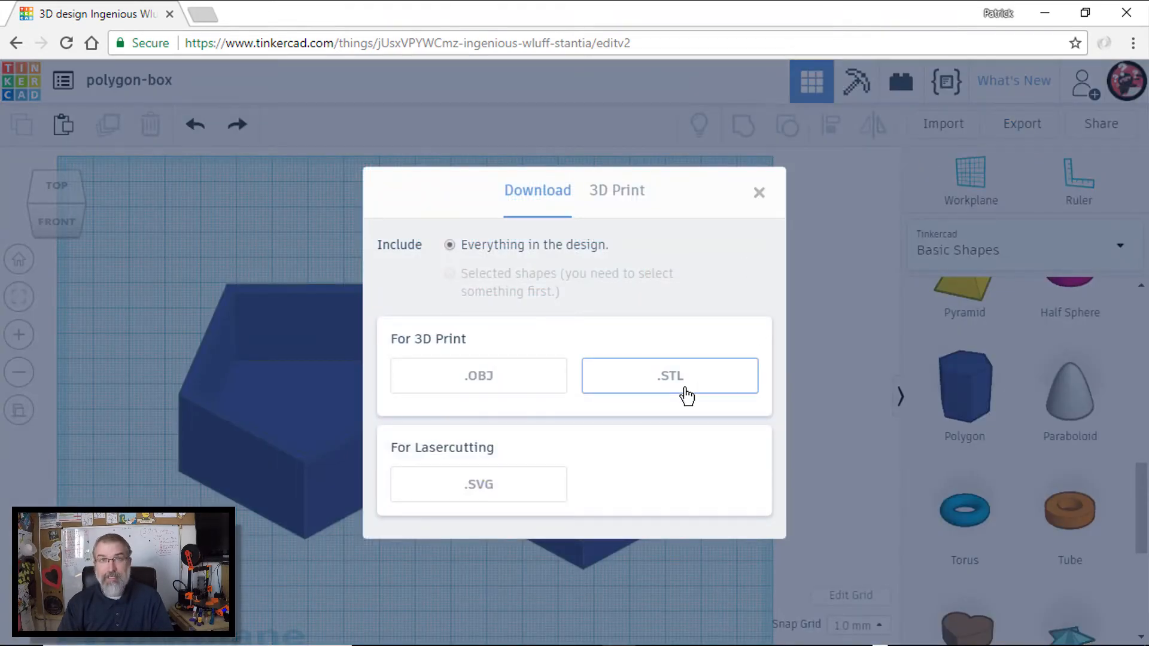
left_click(686, 393)
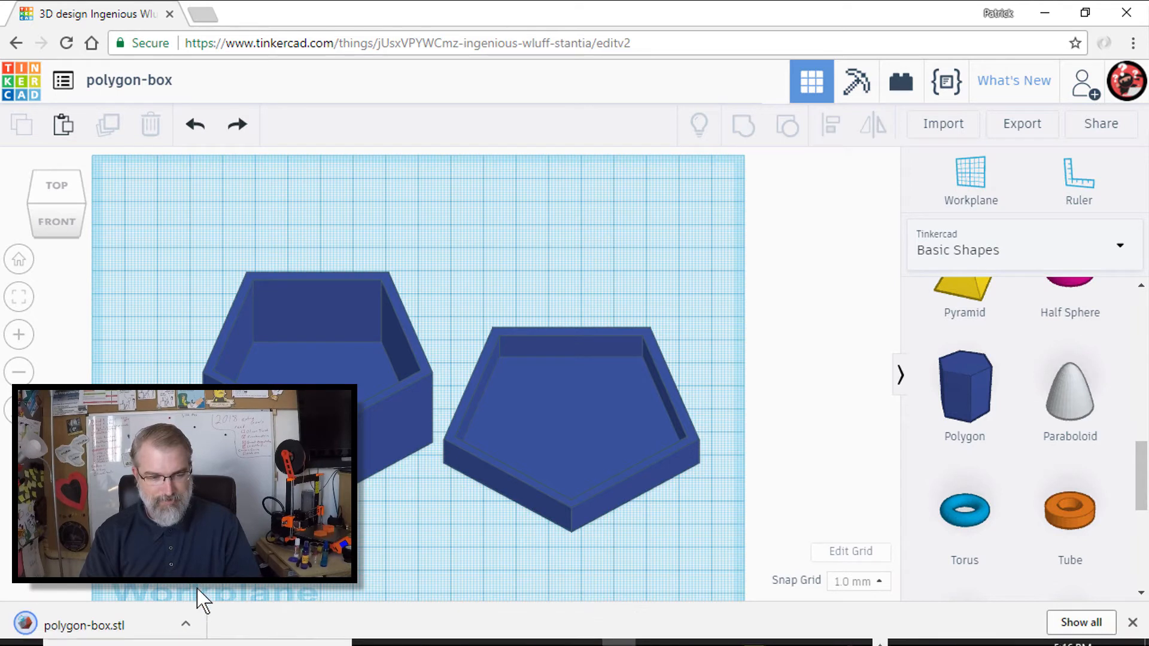
left_click(186, 625)
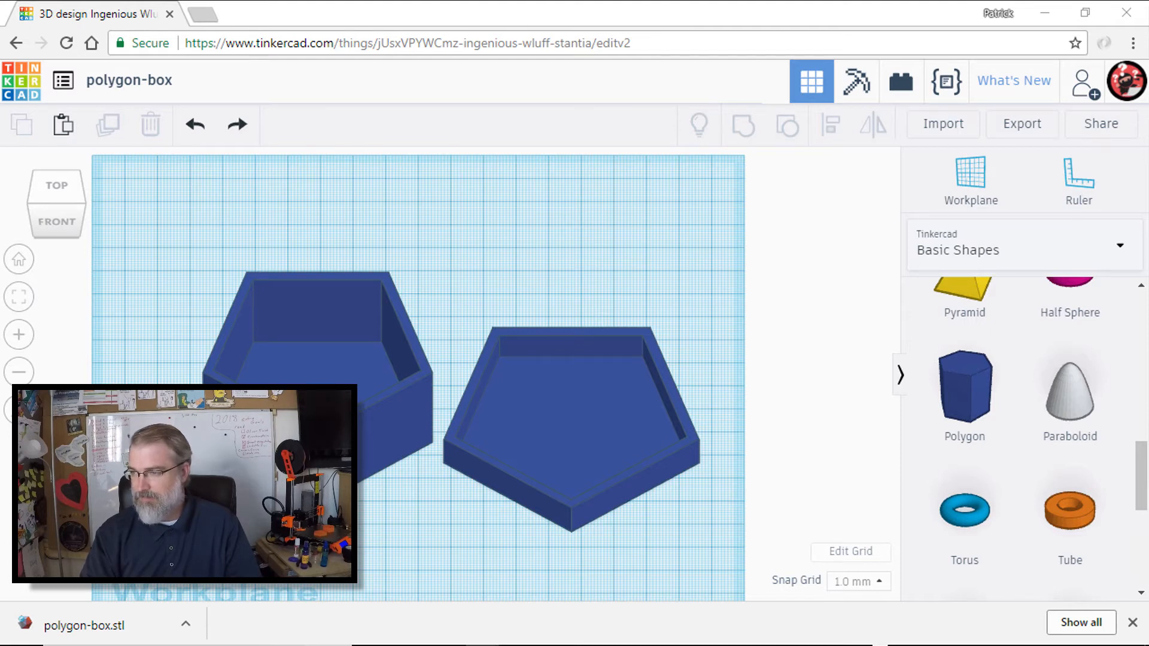
Step: Drag polygon-box.stl from Downloads onto the PrusaControl bed and maximise the slicer
left_click_drag(1078, 63, 1069, 56)
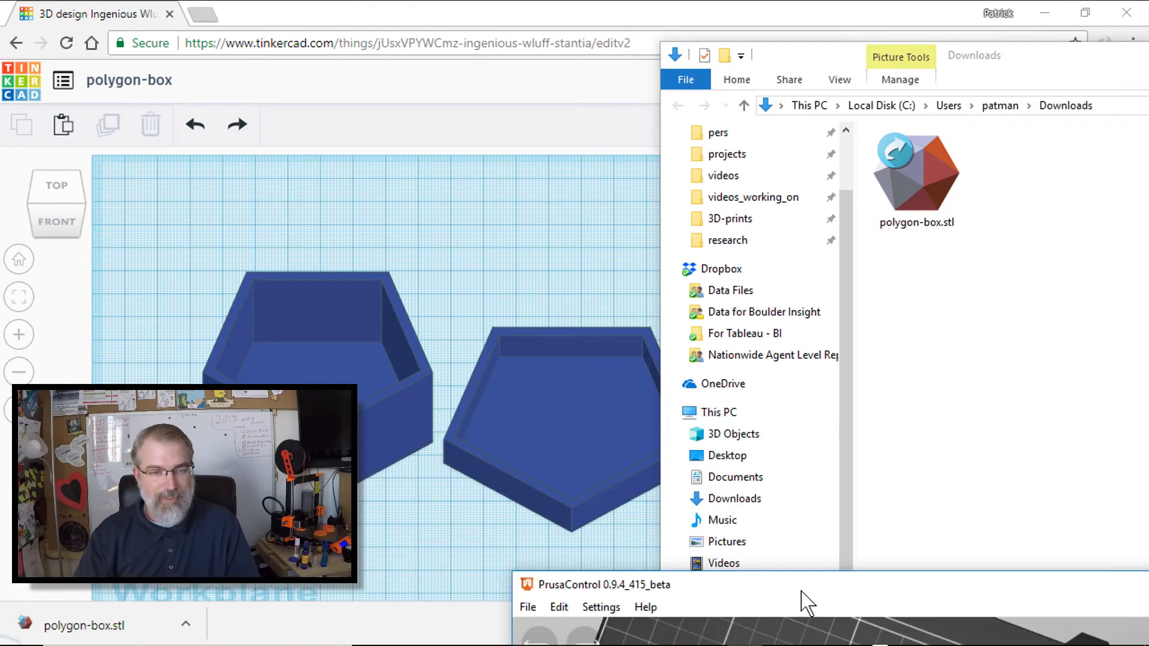
mouse_move(885, 597)
left_mouse_down()
mouse_move(438, 191)
mouse_move(263, 54)
left_mouse_up()
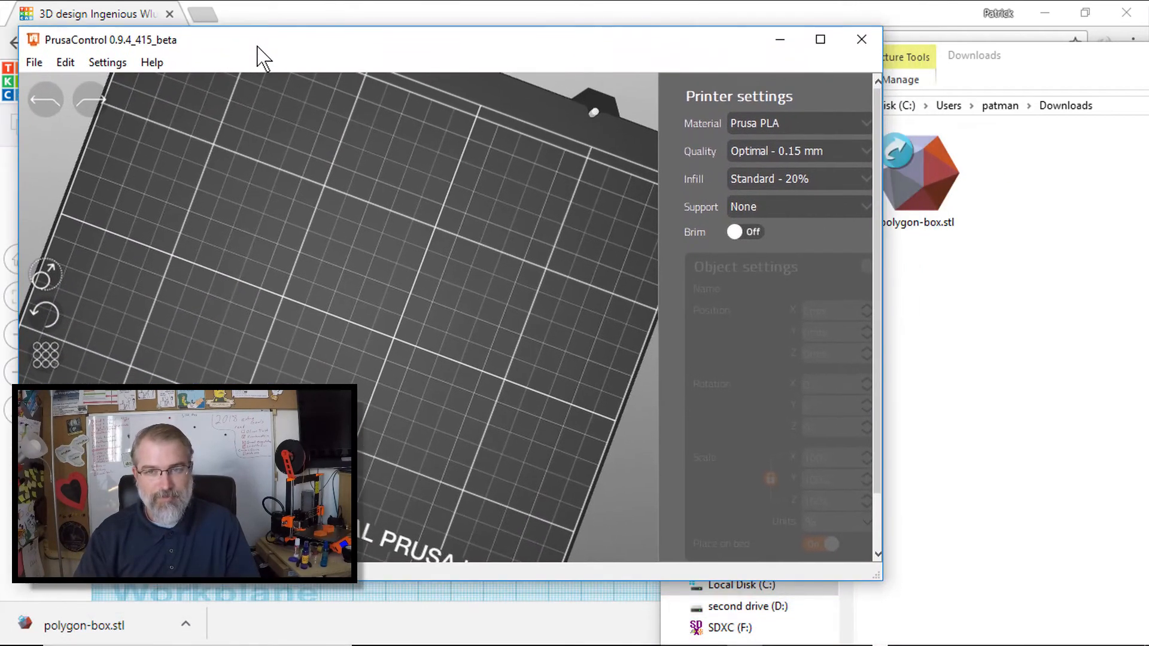
left_click(1082, 238)
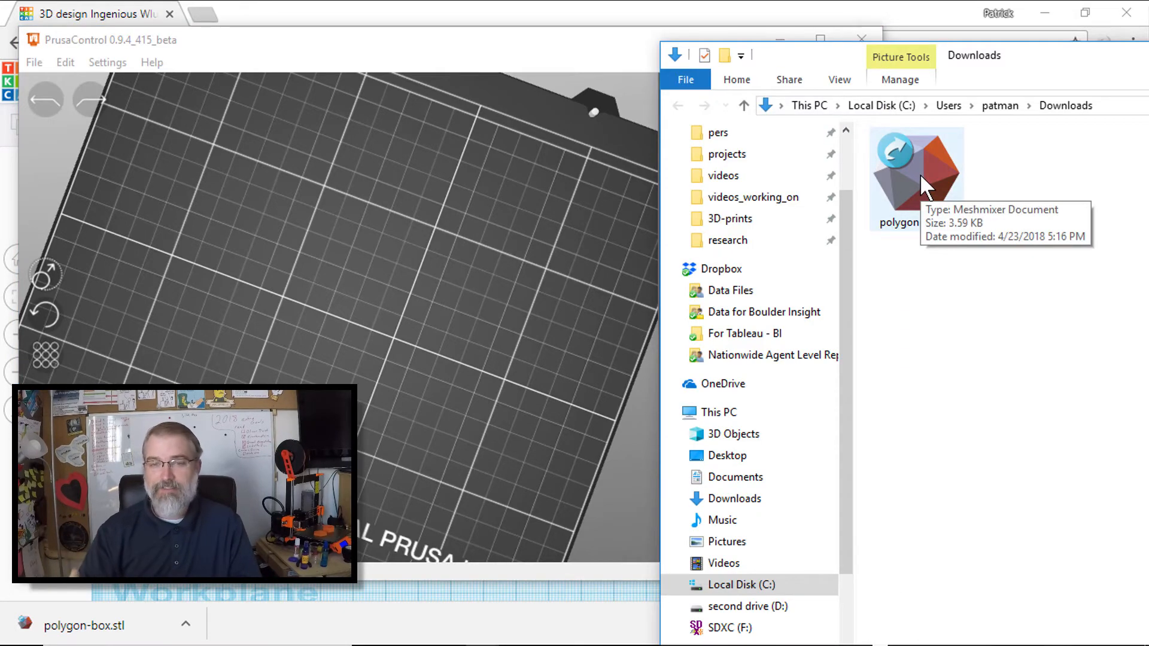
left_click_drag(920, 173, 305, 319)
left_click(772, 45)
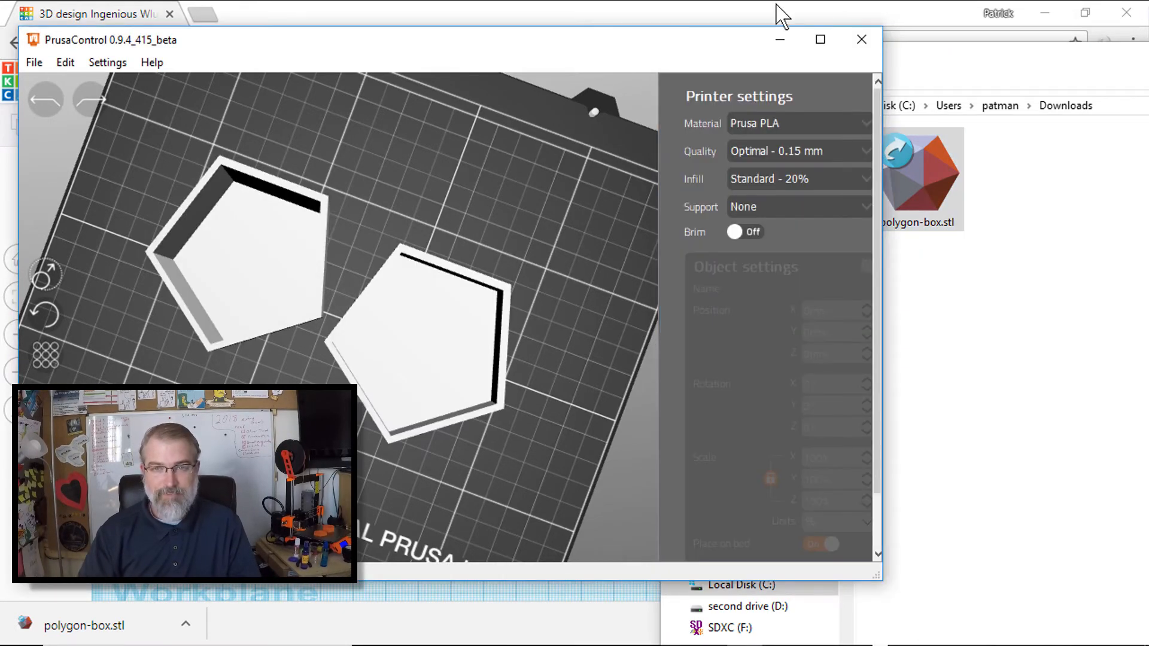
left_click(820, 40)
Step: Select both models and shift them along X to 10 mm
mouse_move(726, 301)
left_mouse_down()
mouse_move(548, 217)
mouse_move(451, 237)
left_mouse_up()
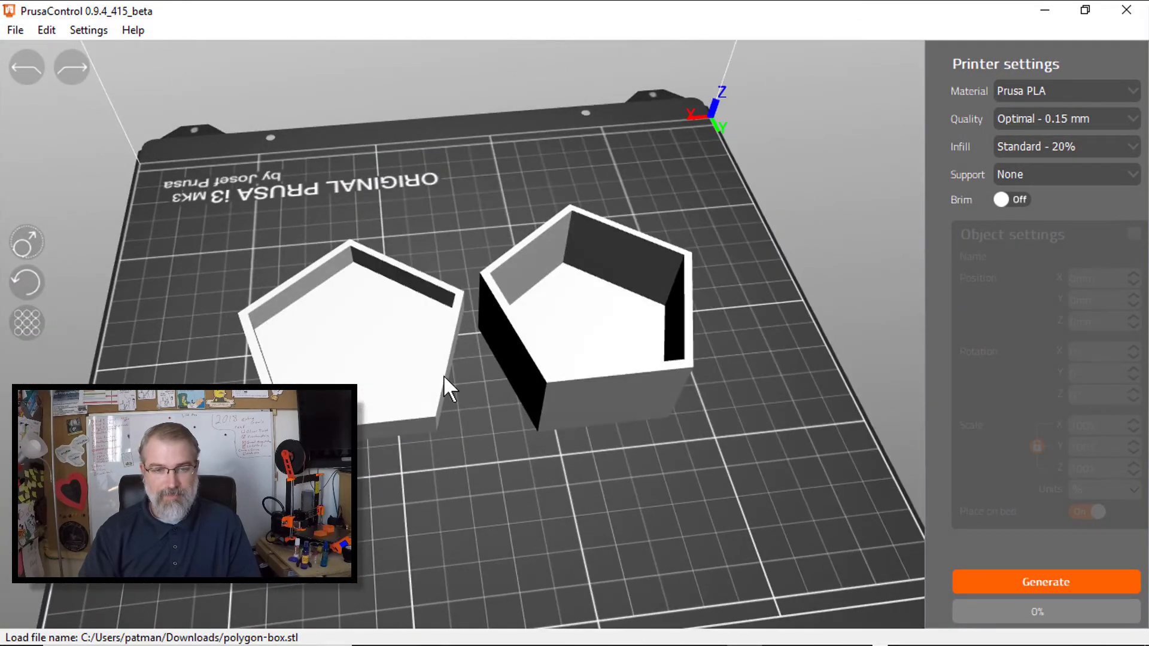
left_click(416, 382)
left_click_drag(416, 371, 400, 370)
mouse_move(514, 503)
left_mouse_down()
mouse_move(493, 366)
mouse_move(510, 413)
mouse_move(498, 454)
left_mouse_up()
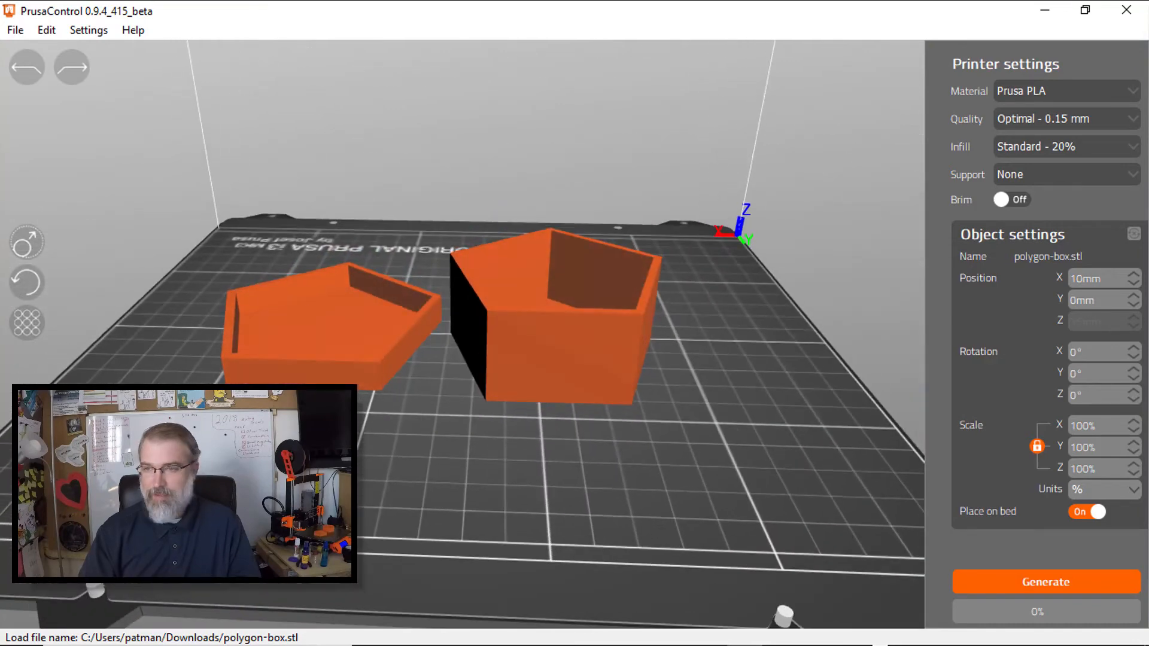
Step: Set Quality Fast - 0.2 mm, keep Infill Standard - 20%, and generate the G-code
left_click(1077, 124)
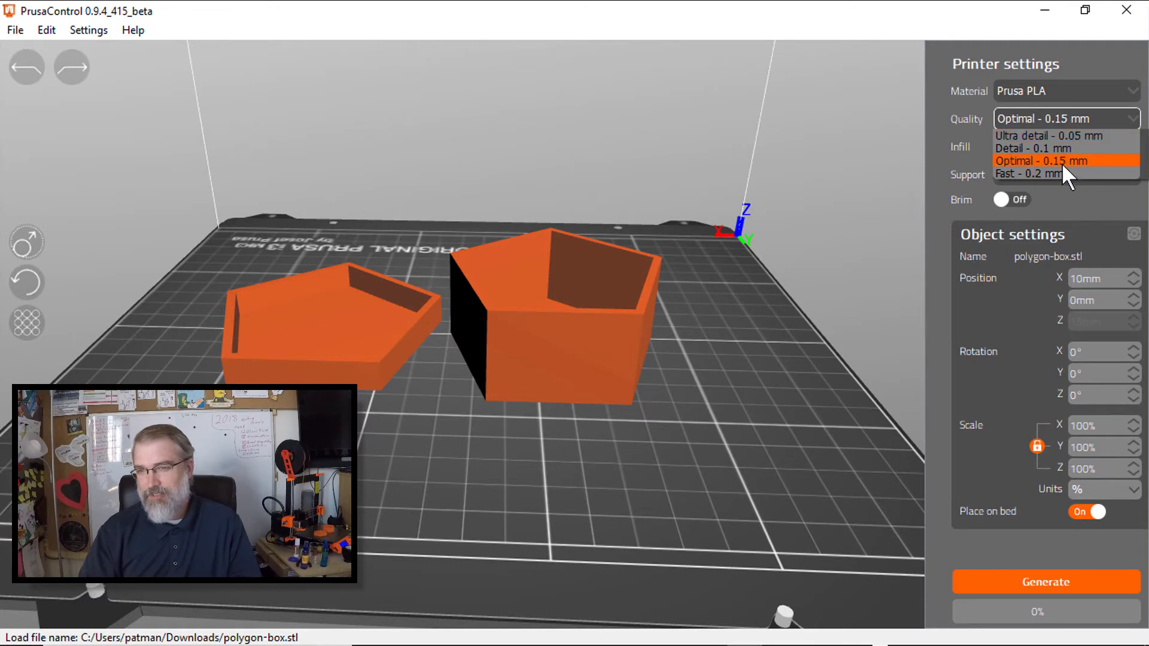
left_click(1074, 176)
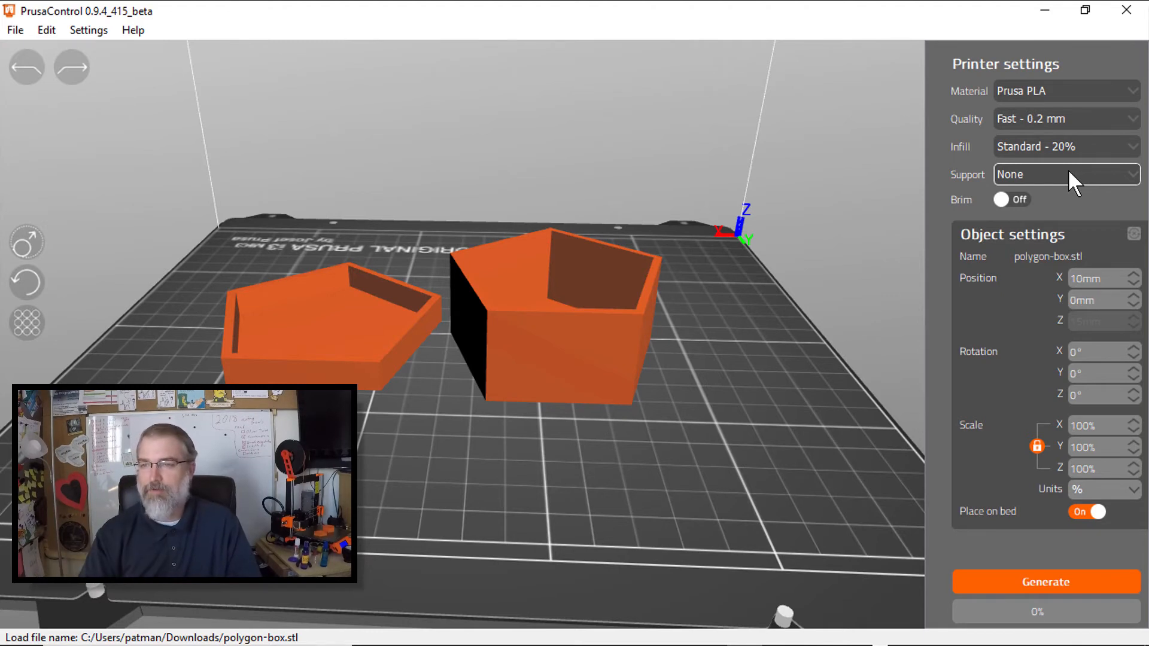
left_click(1082, 144)
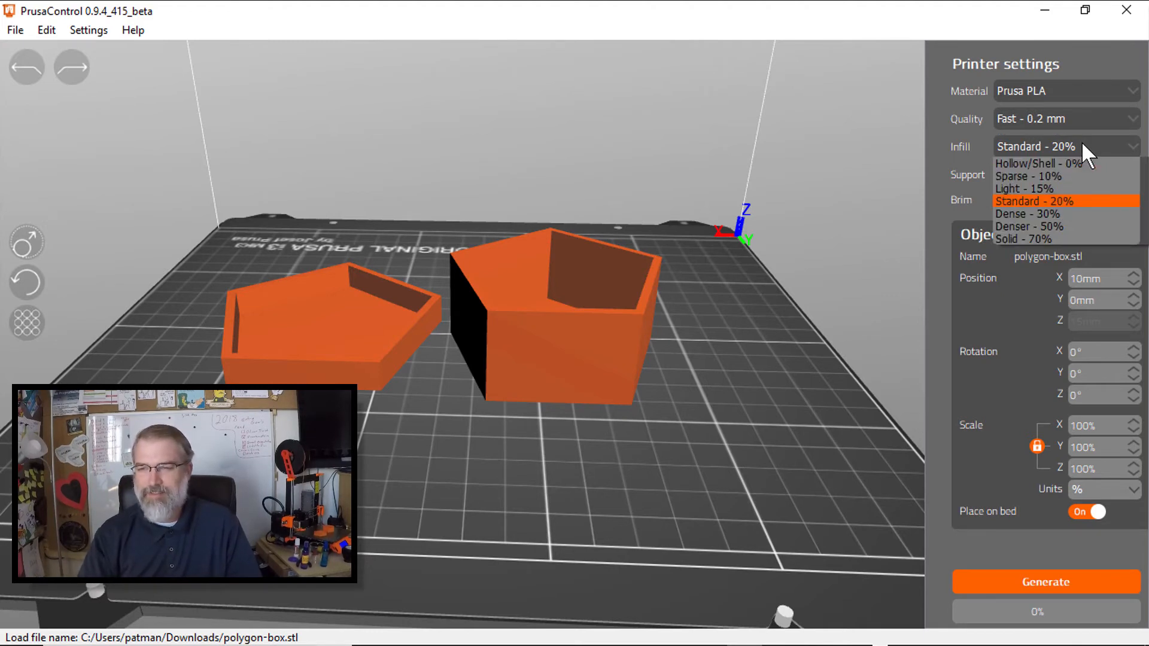
left_click(970, 171)
left_click(1022, 582)
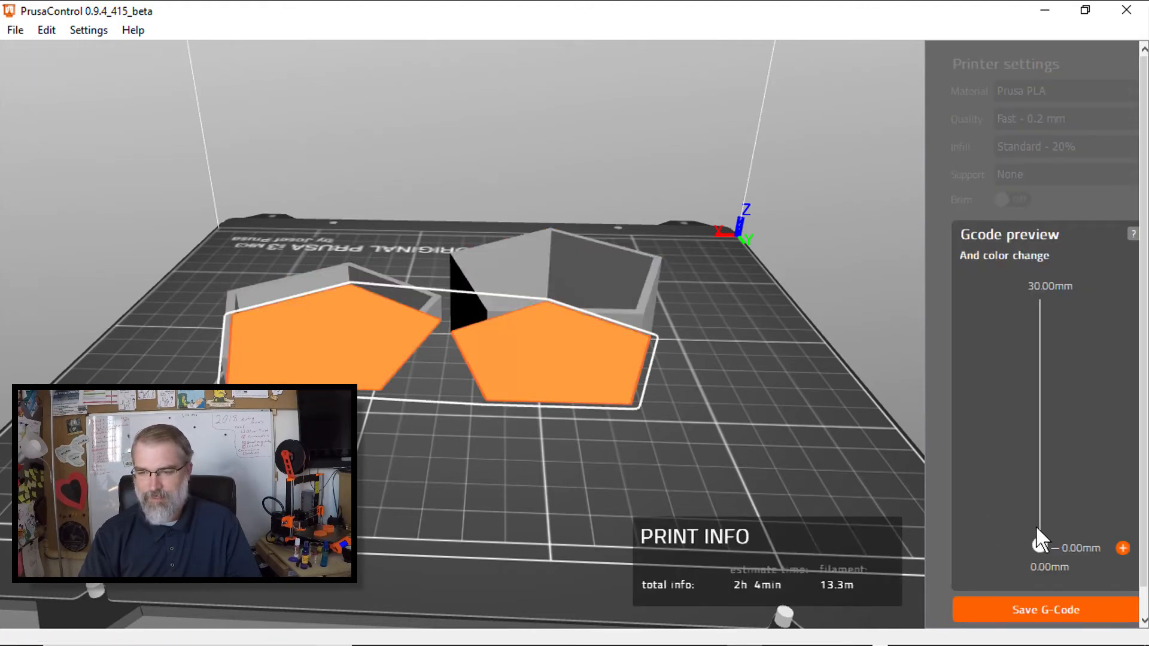
Step: Save the G-code as polygon-box_PLA_FAST.gcode in Downloads and minimise PrusaControl
left_click_drag(1039, 546, 1064, 305)
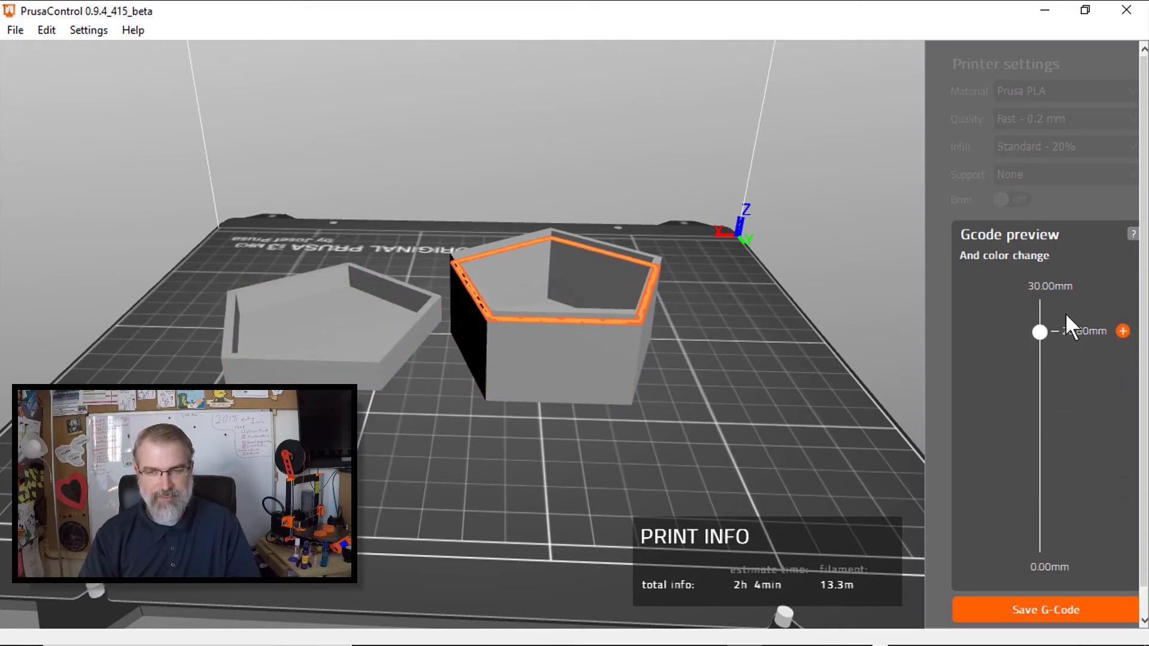
left_click(1047, 611)
scroll(117, 180, "down", 3)
scroll(144, 145, "up", 2)
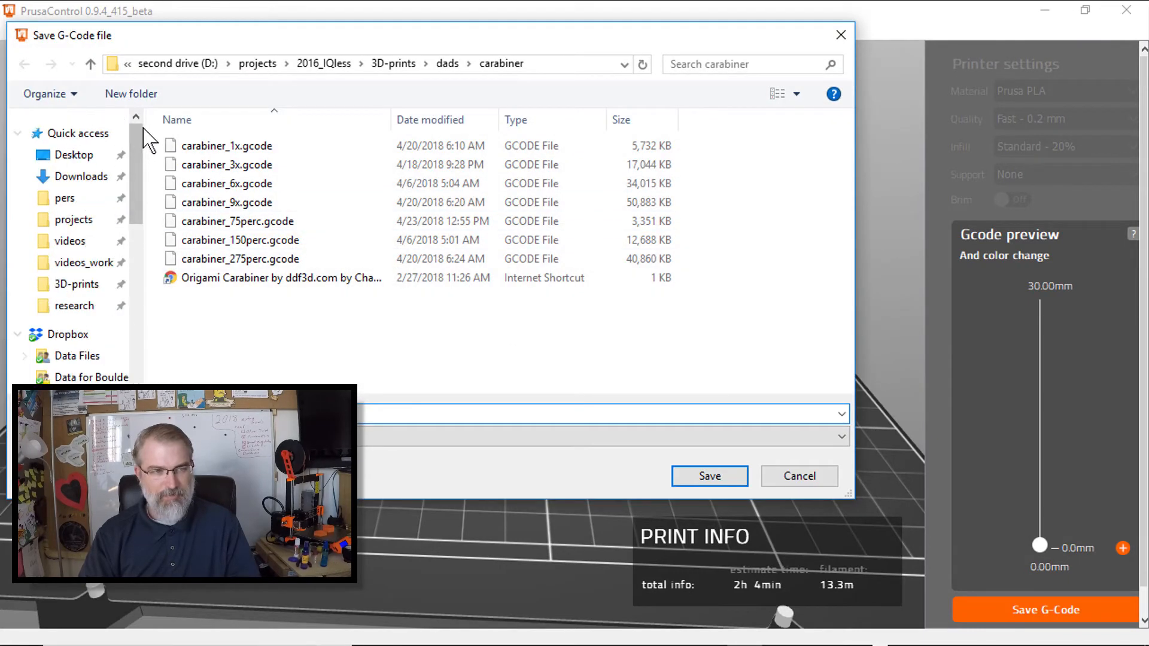
left_click(82, 176)
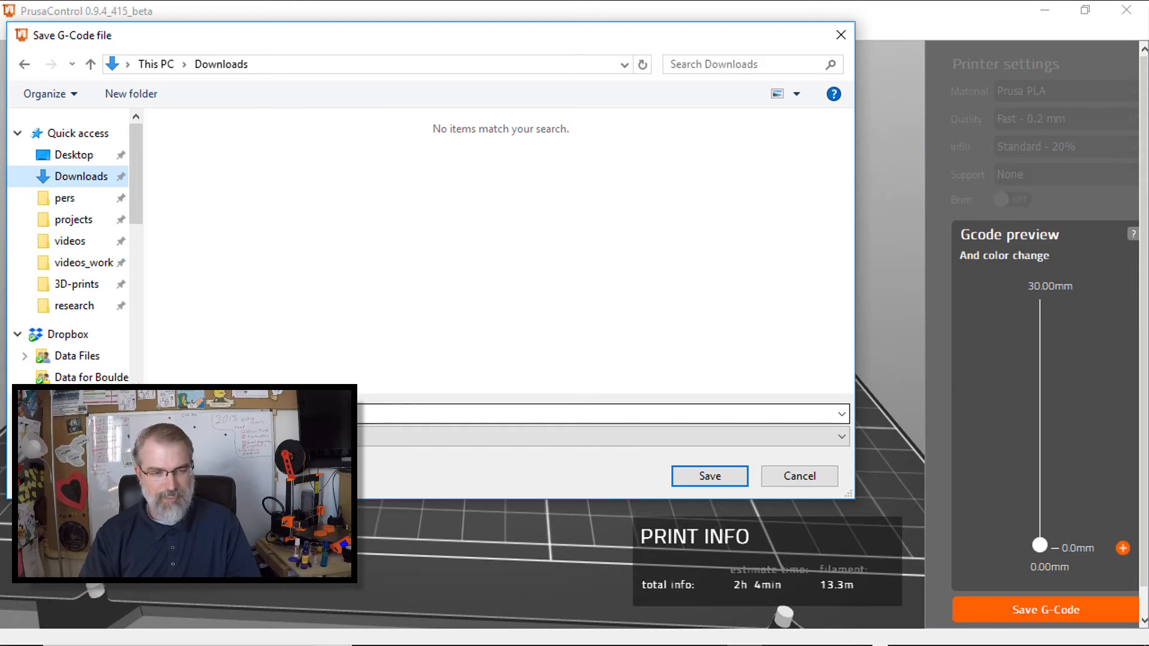
left_click(710, 476)
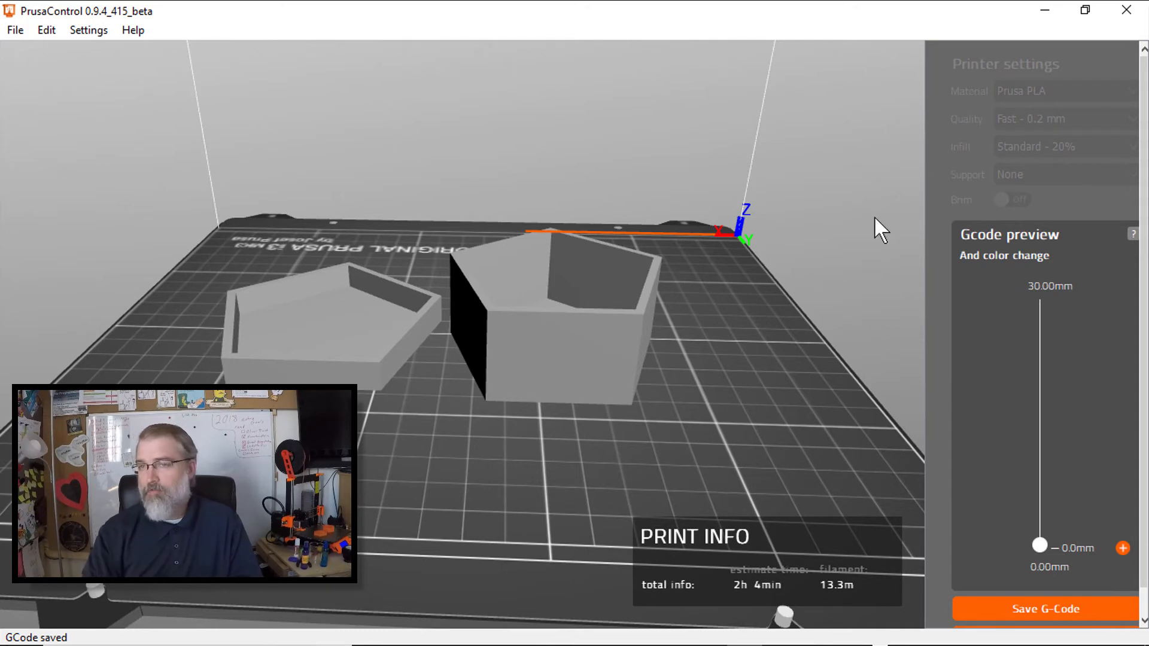
left_click(1046, 13)
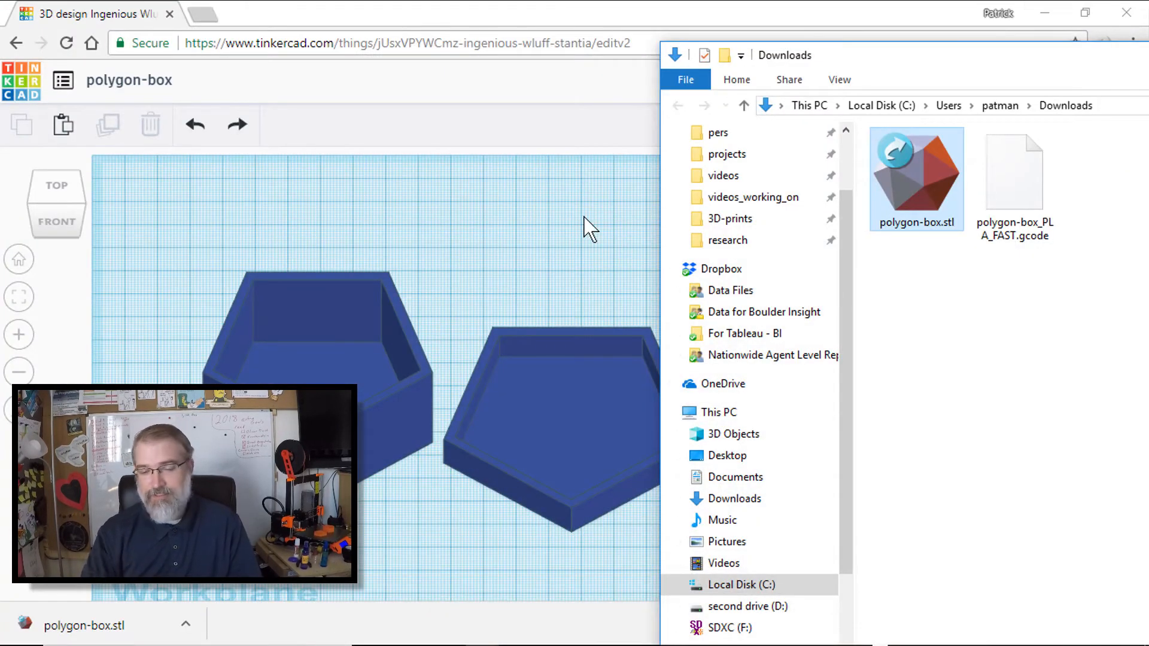
Step: Back in Tinkercad, set the lid's length and width to 76 mm
key("alt+Tab")
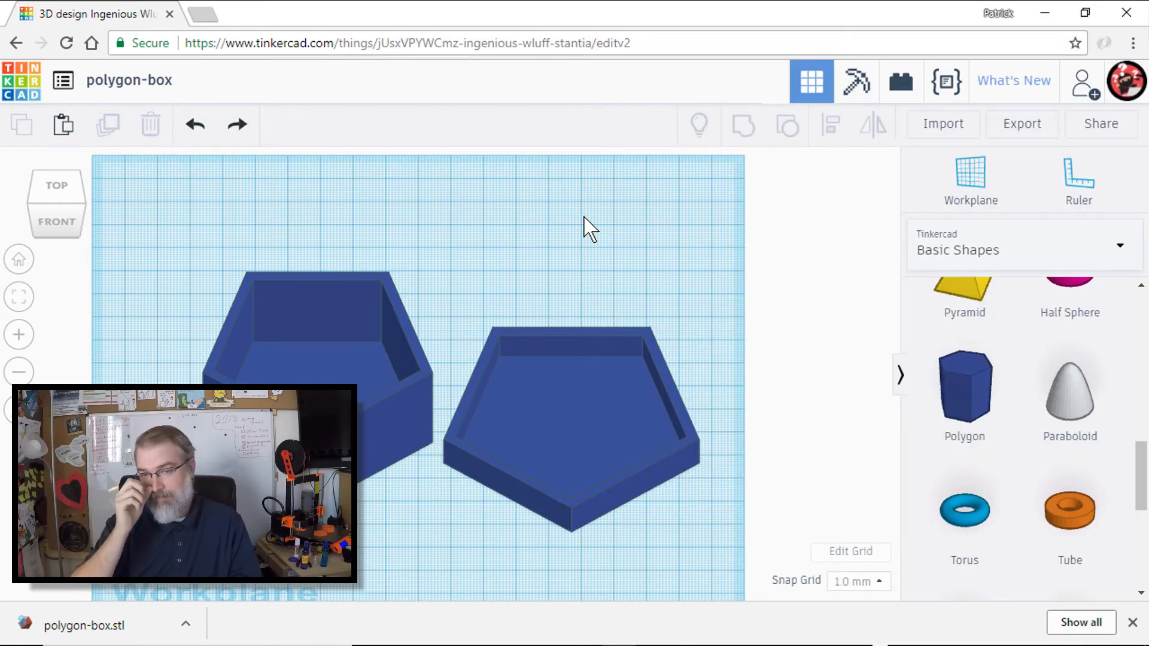
left_click(524, 490)
mouse_move(444, 532)
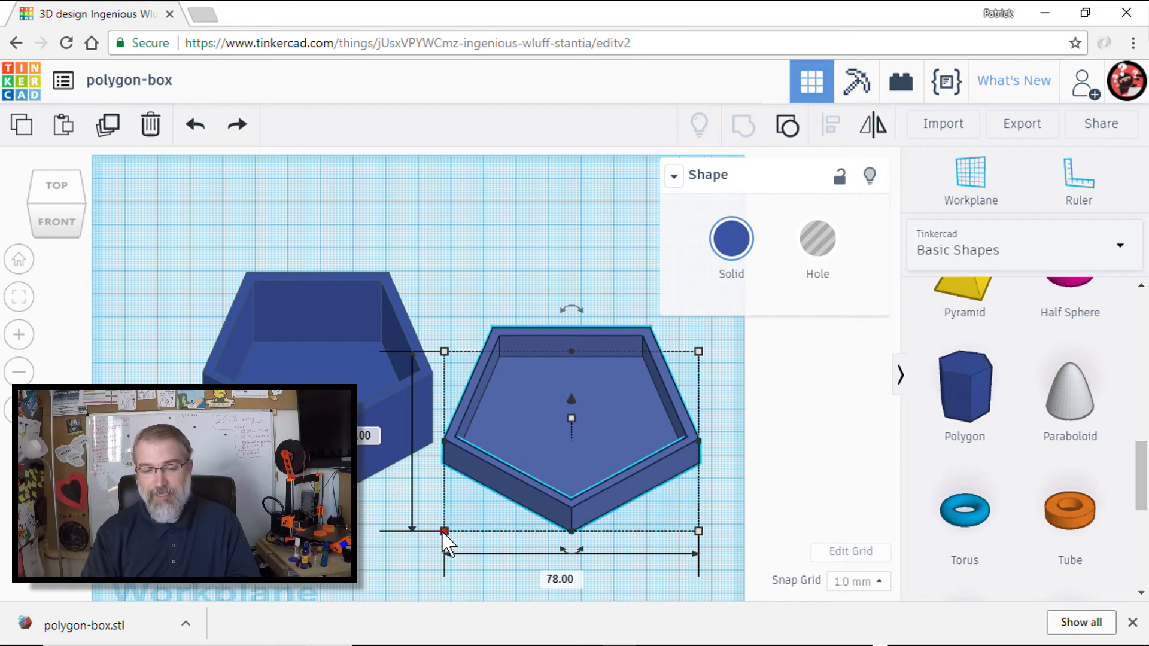
left_click(371, 442)
type("76")
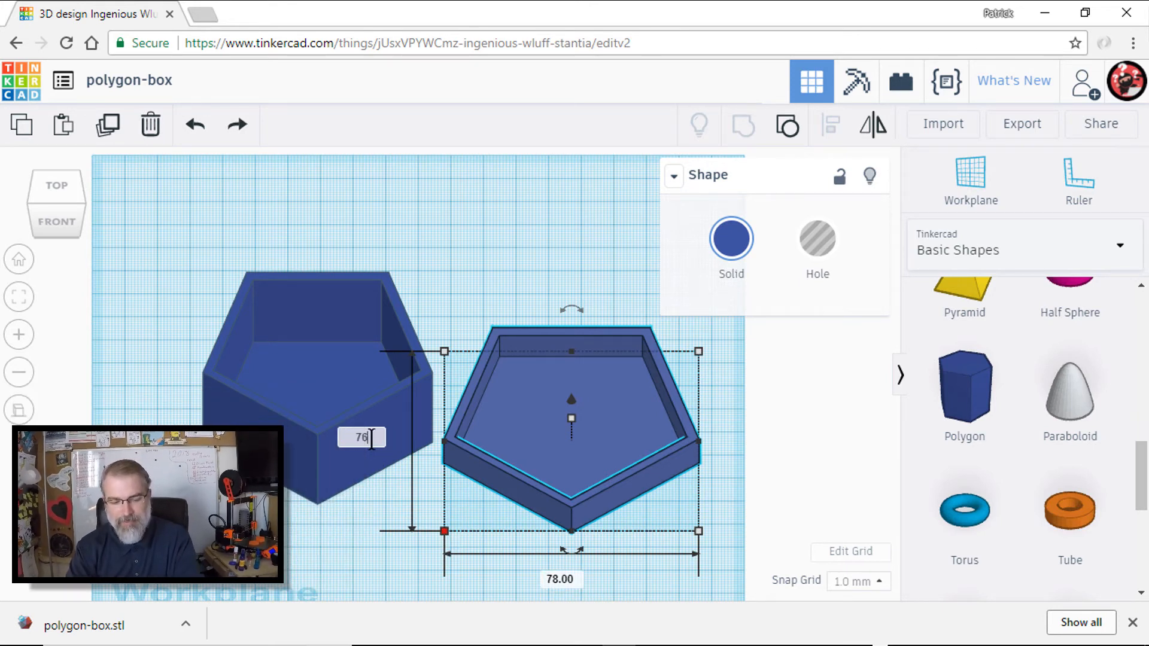
key("Tab")
type("7")
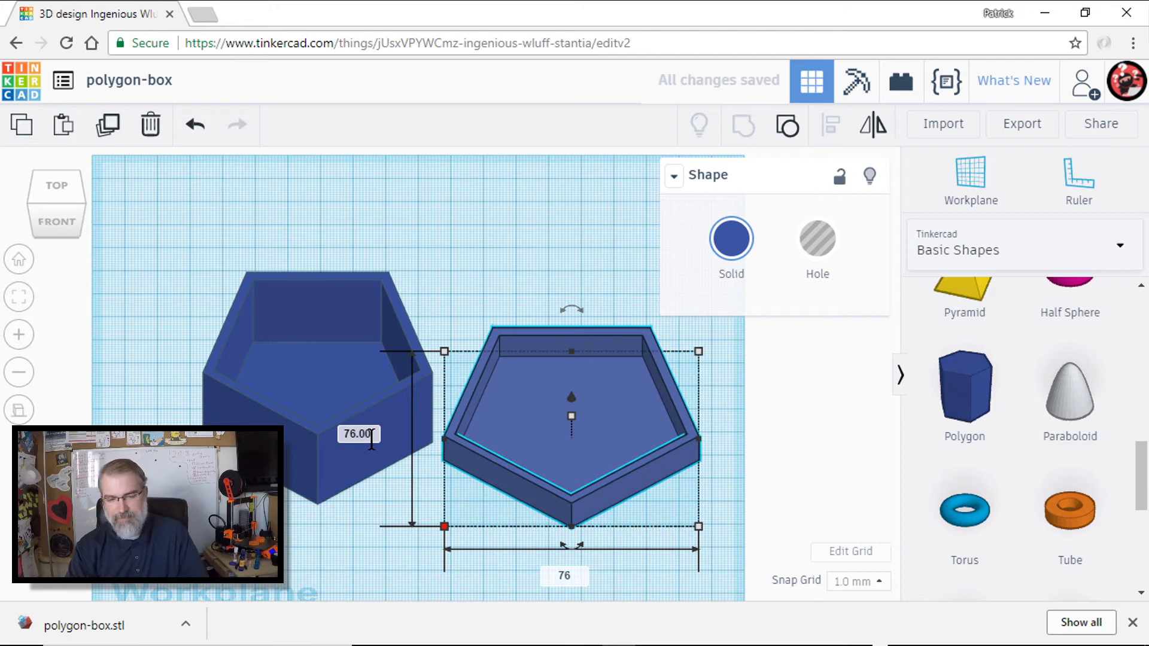
key("Return")
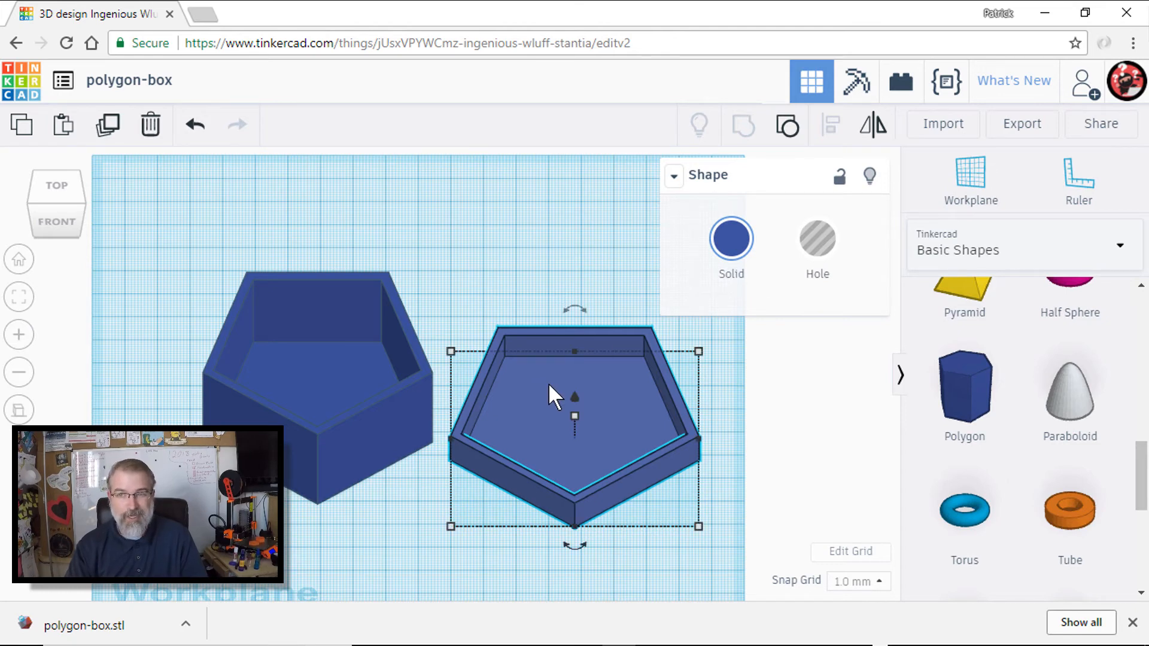
Step: Dismiss the Export dialog without downloading and undo the lid resize
left_click(1017, 131)
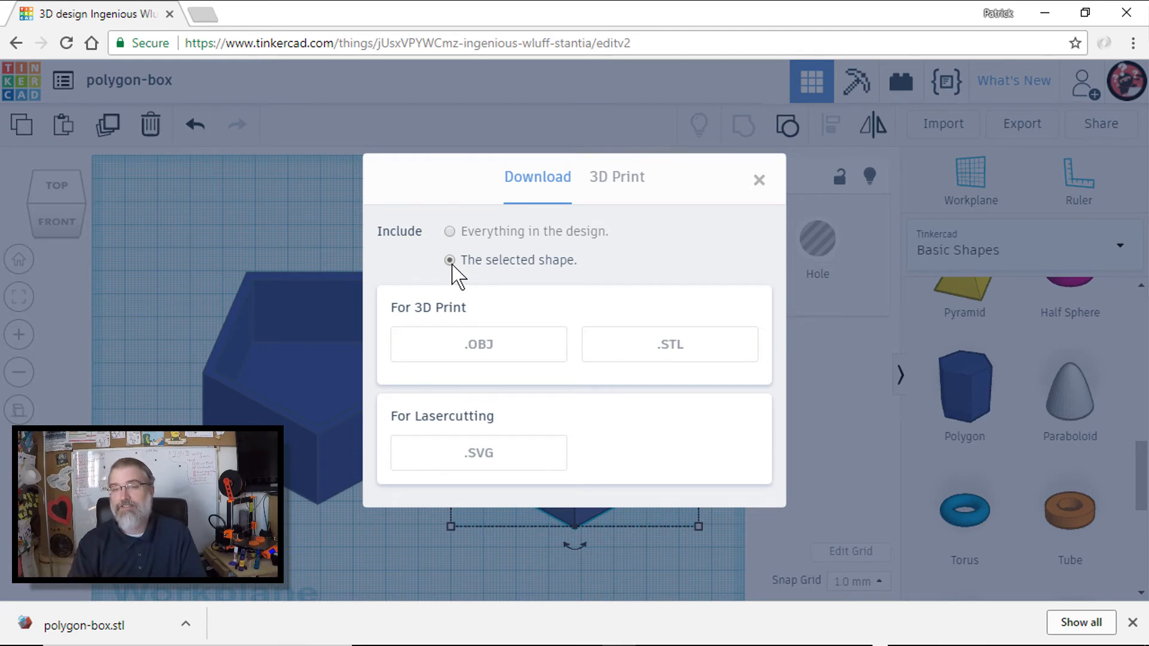
left_click(758, 181)
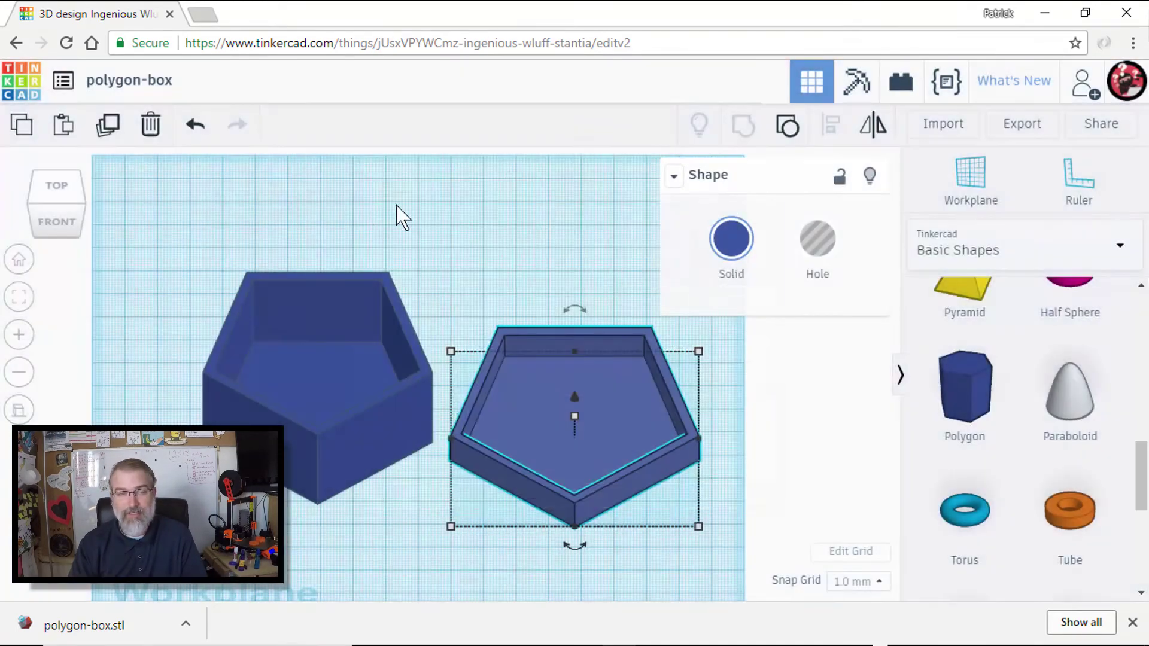
left_click(196, 124)
left_click(195, 124)
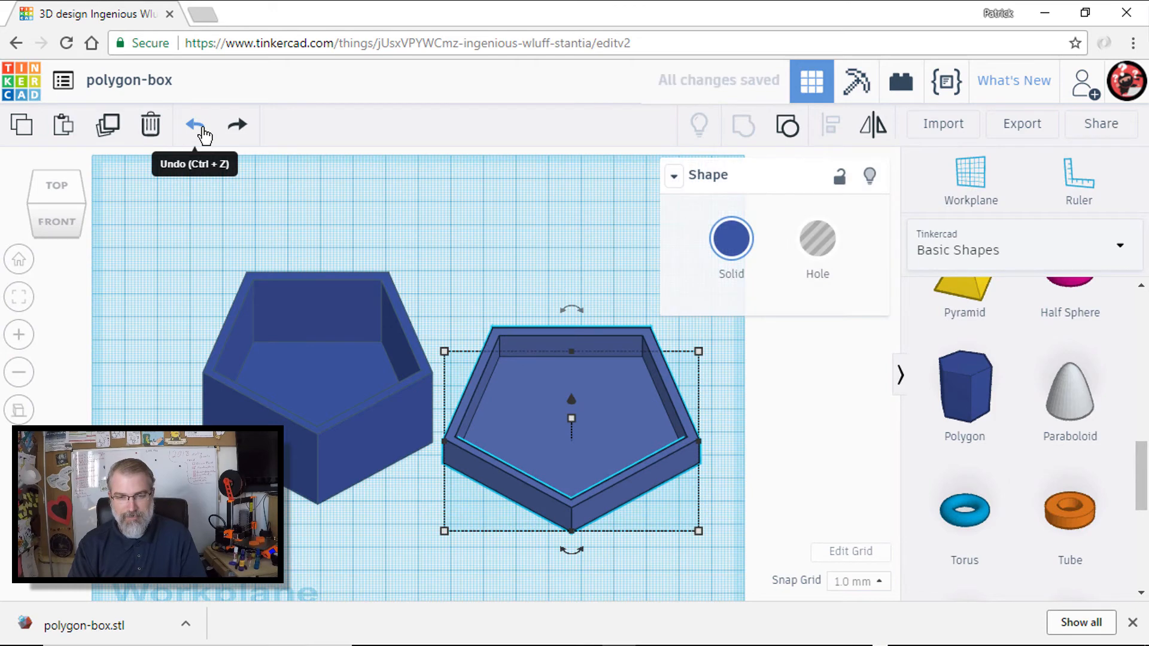